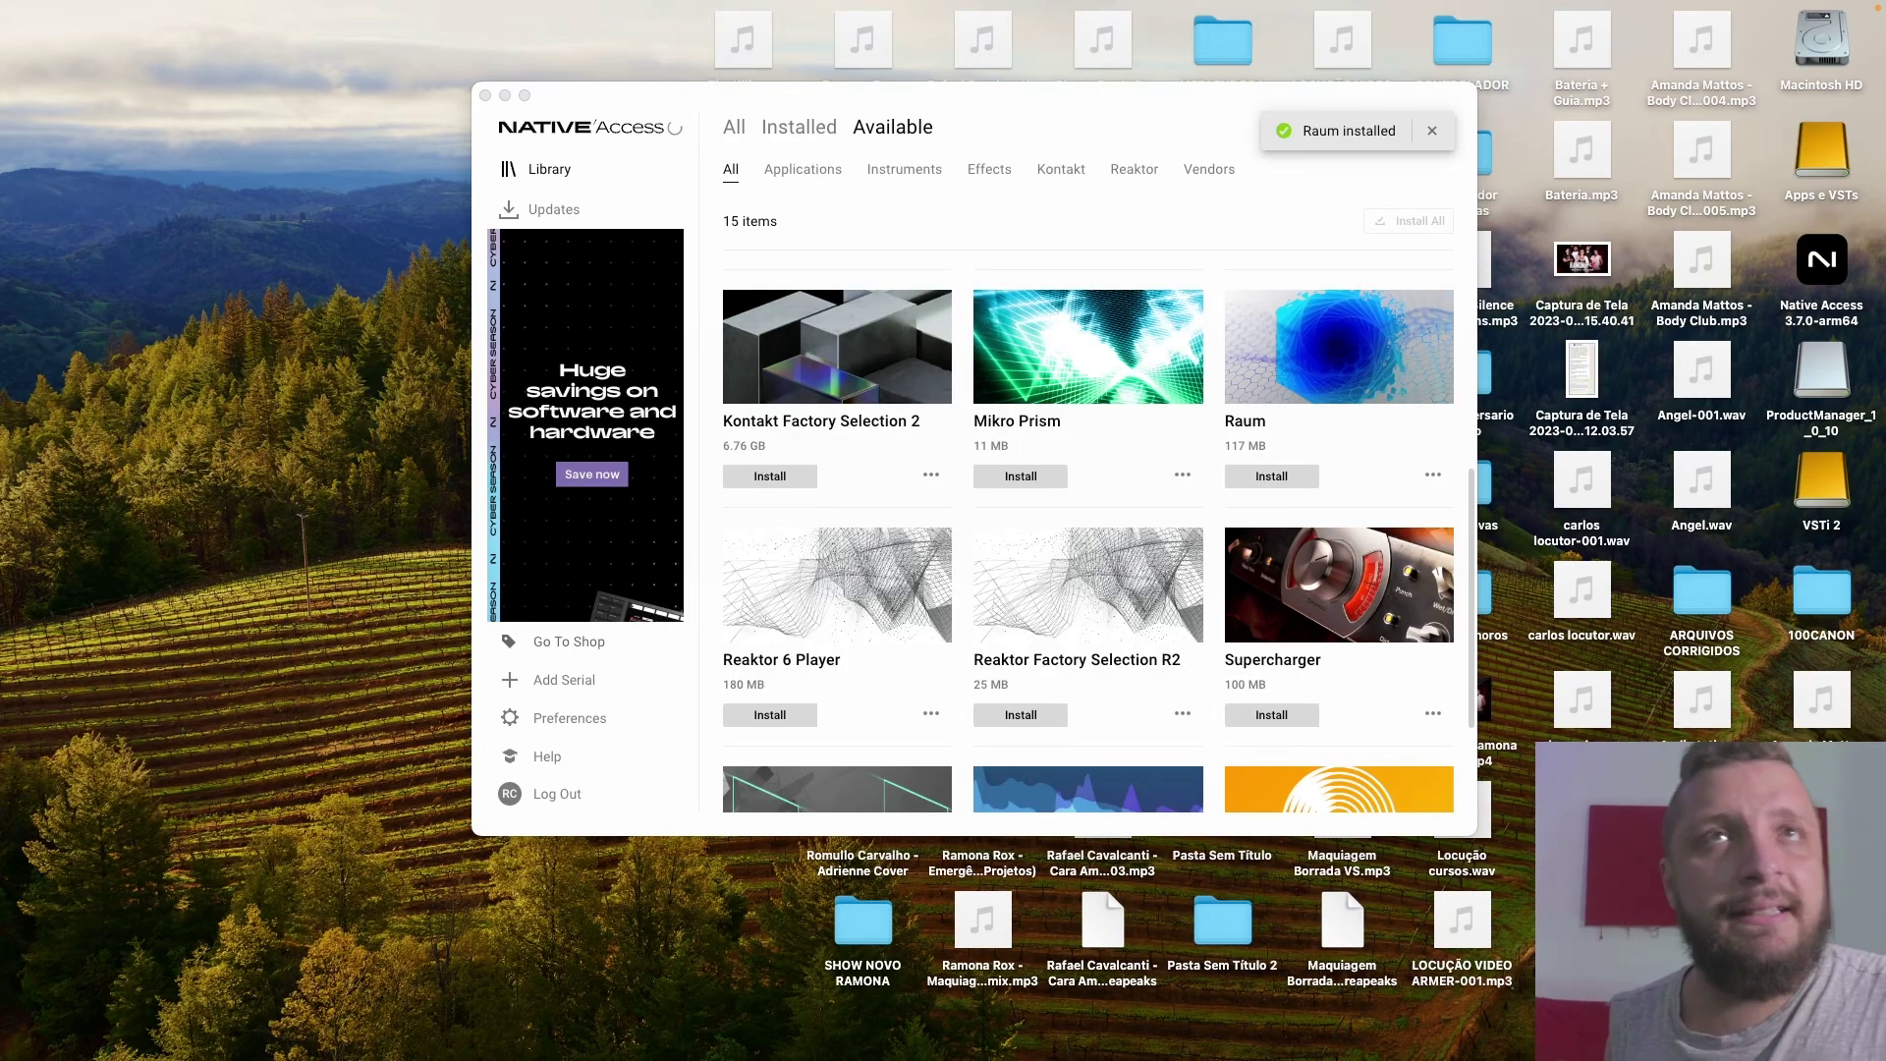
Dismiss the Raum installation notice and look through the products available to install.
left_click(1432, 131)
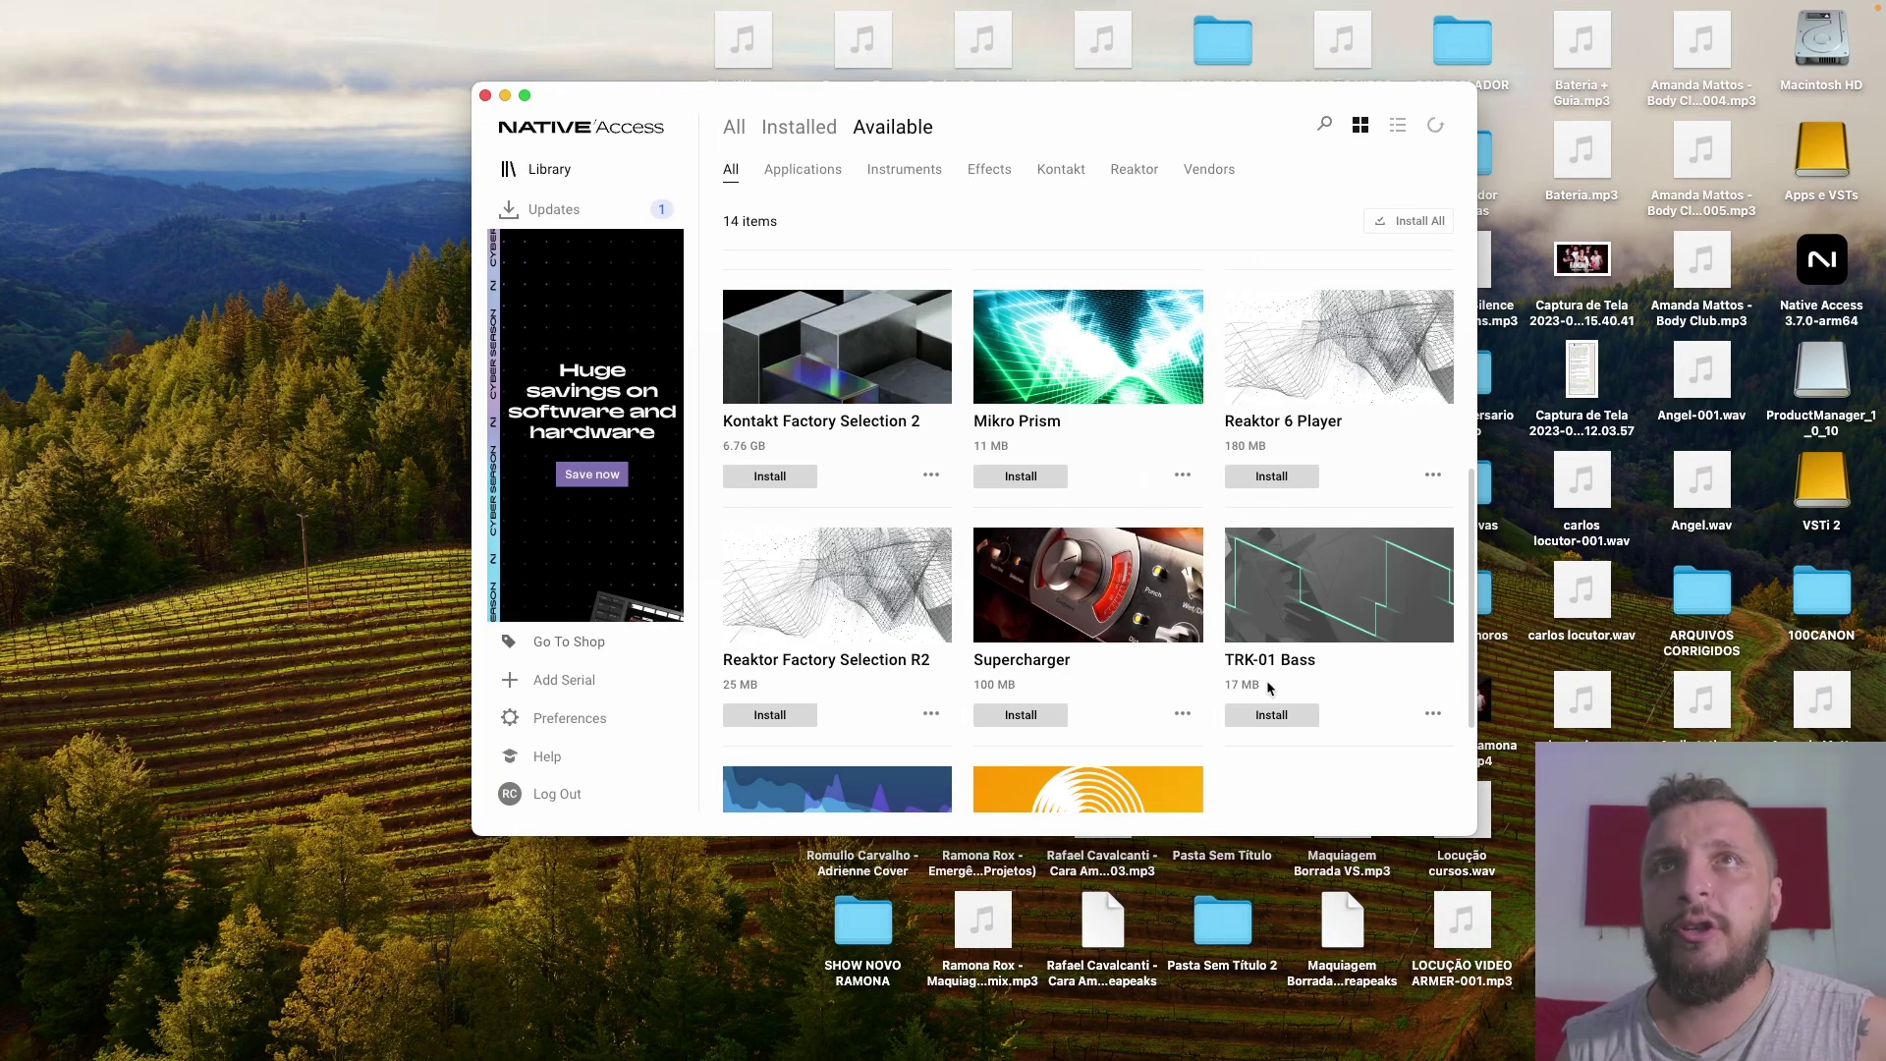
scroll(1268, 688, "up", 5)
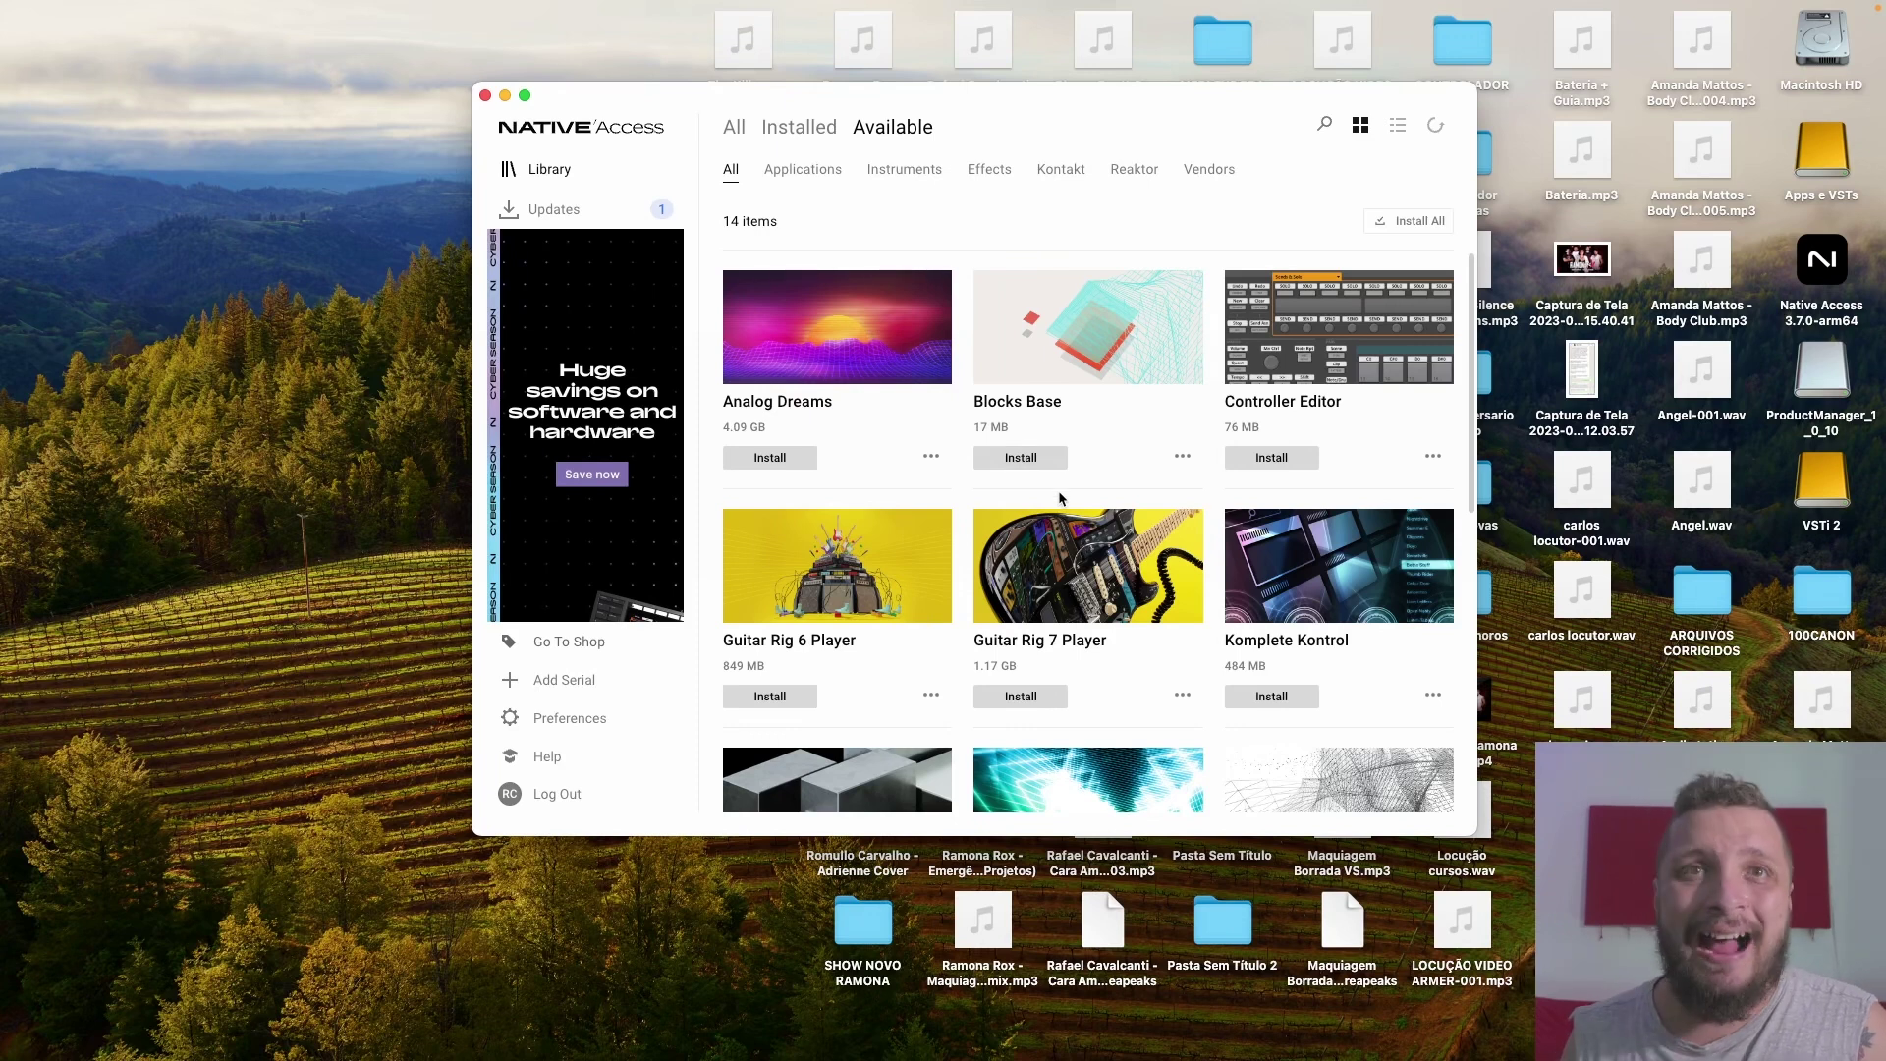
scroll(1060, 498, "down", 9)
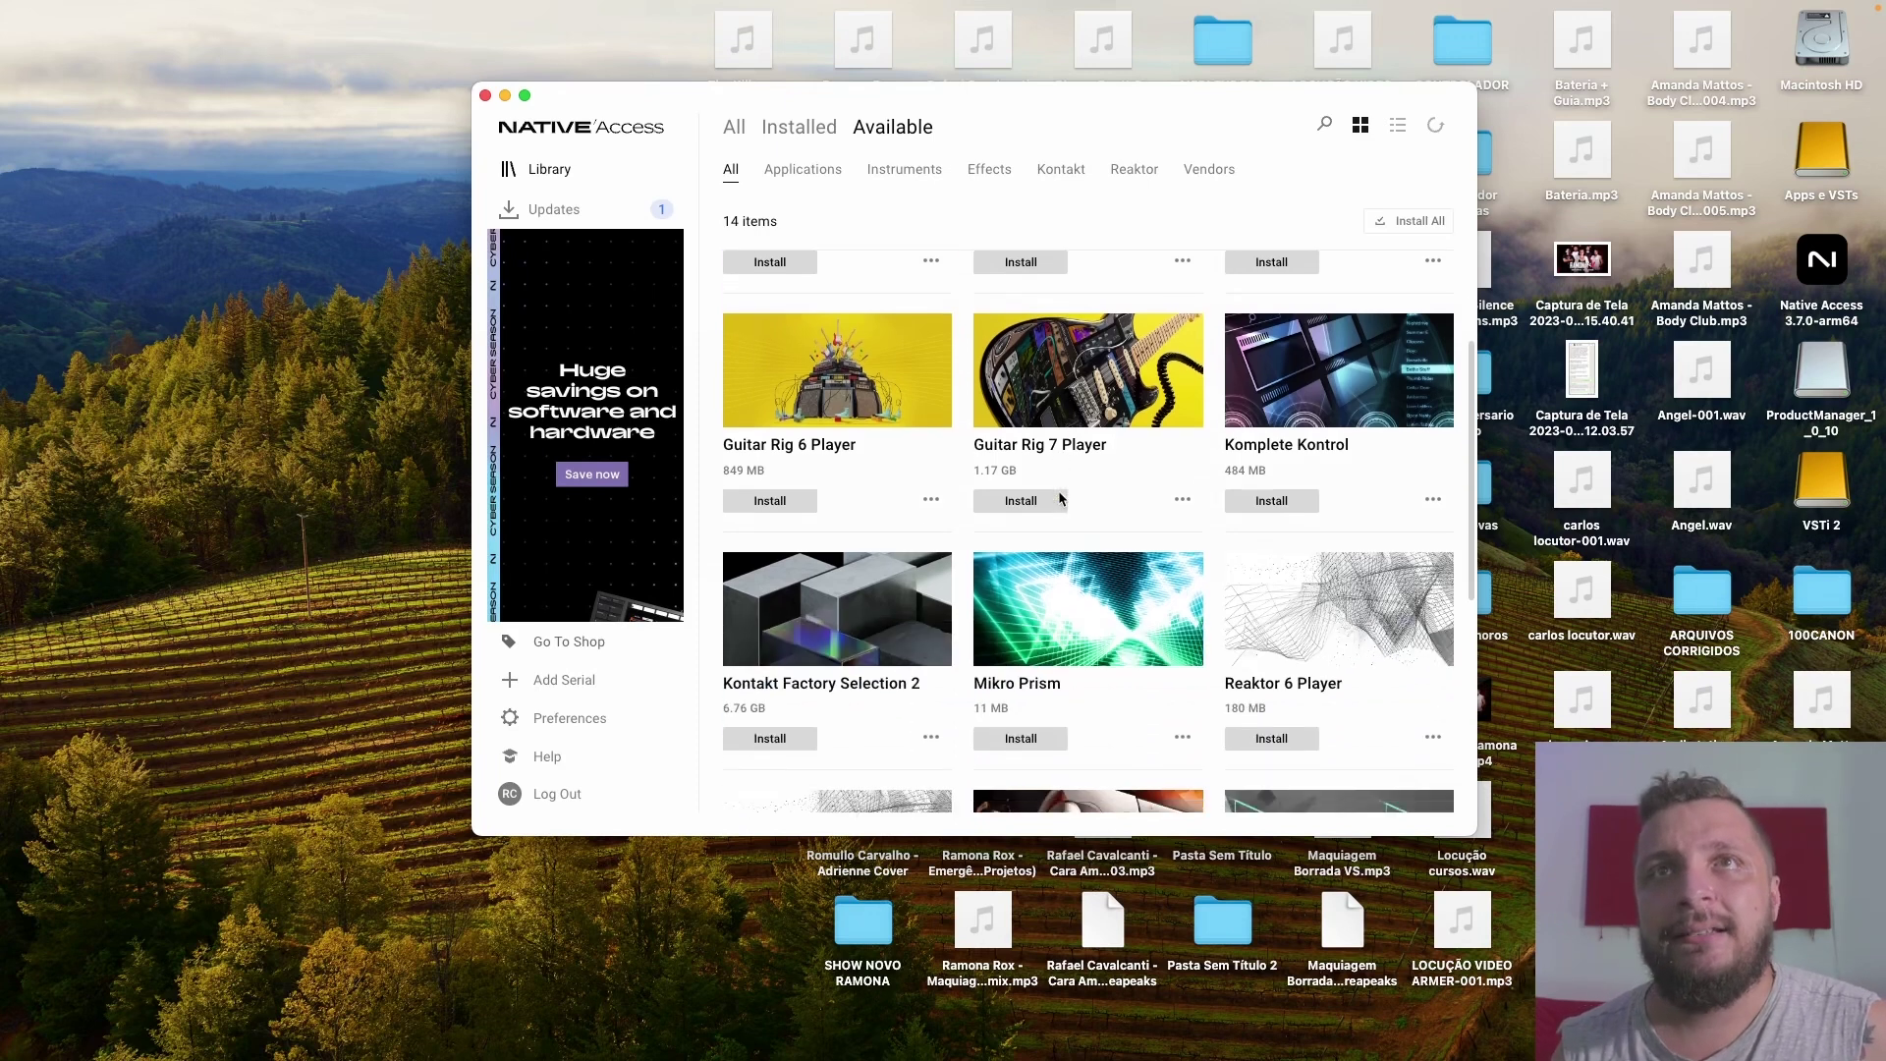
scroll(1060, 498, "up", 9)
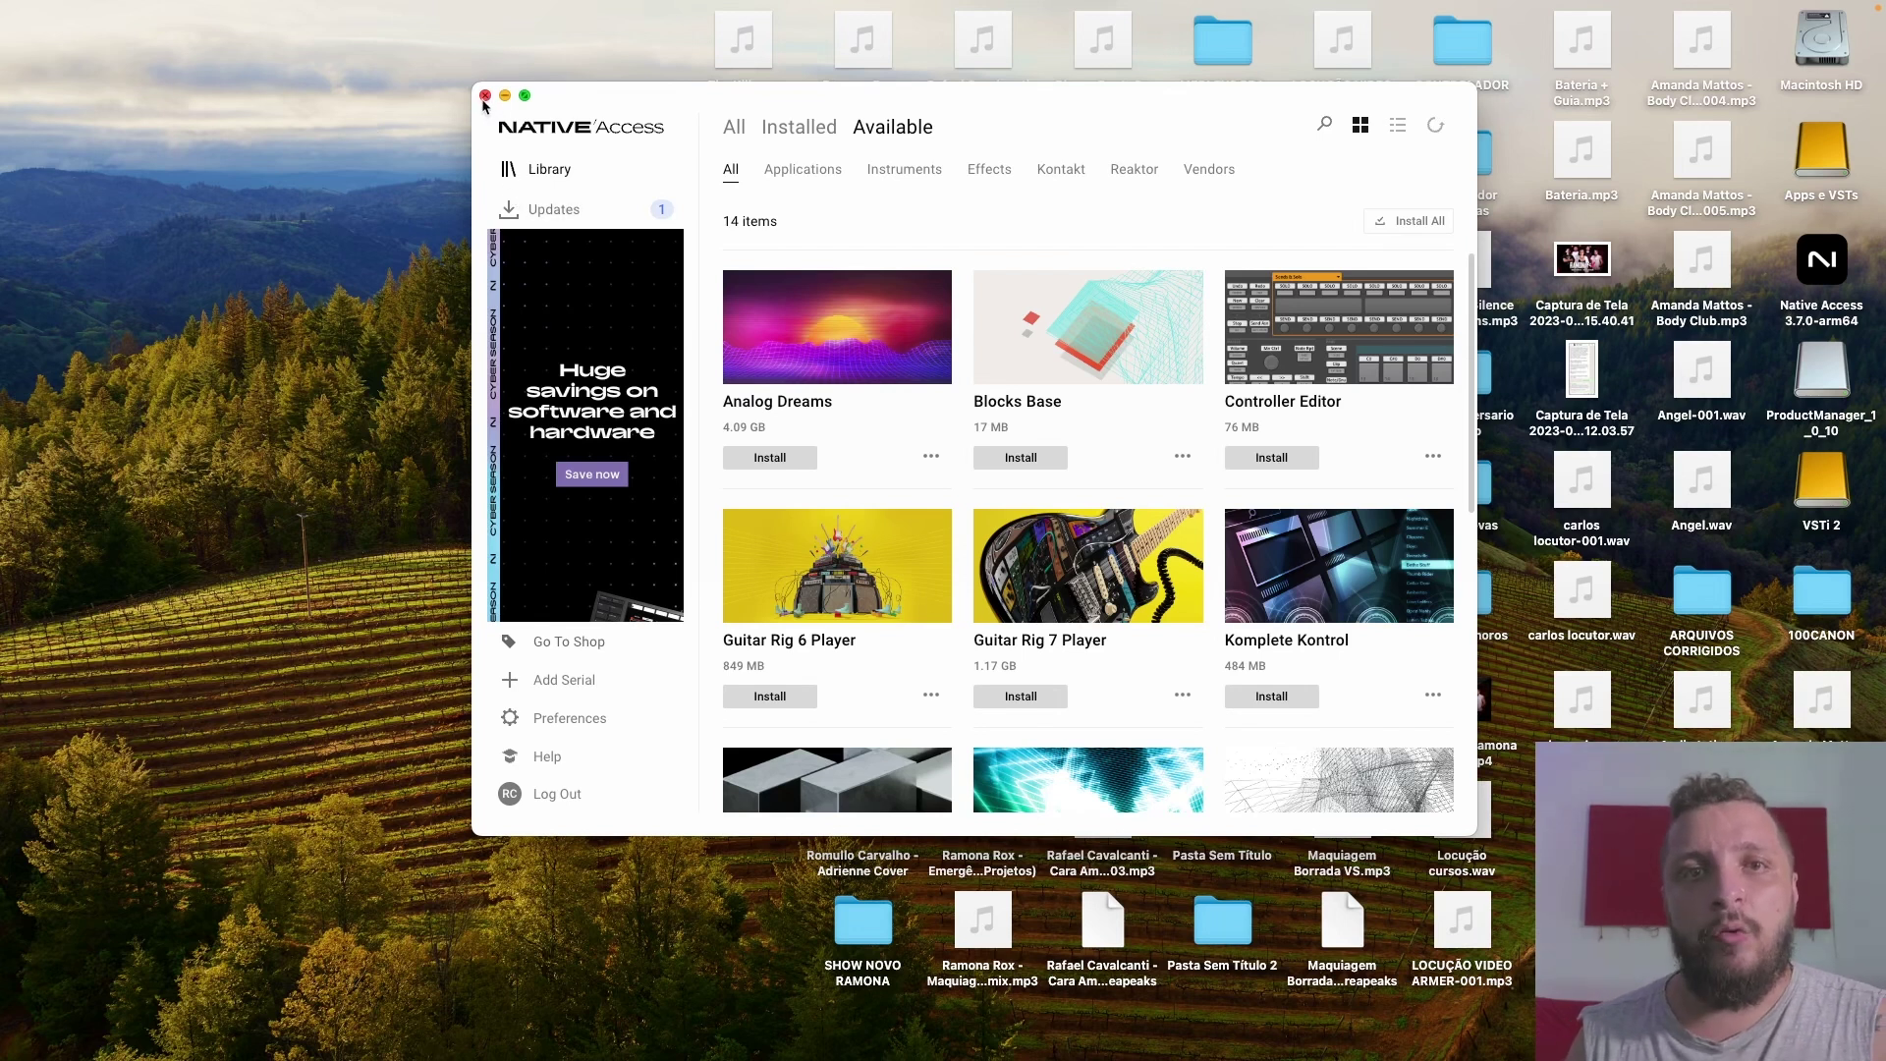
Switch to REAPER and cycle through the reverb modes of Raum on track 3, returning to Airy.
mouse_move(491, 1056)
left_click(608, 1041)
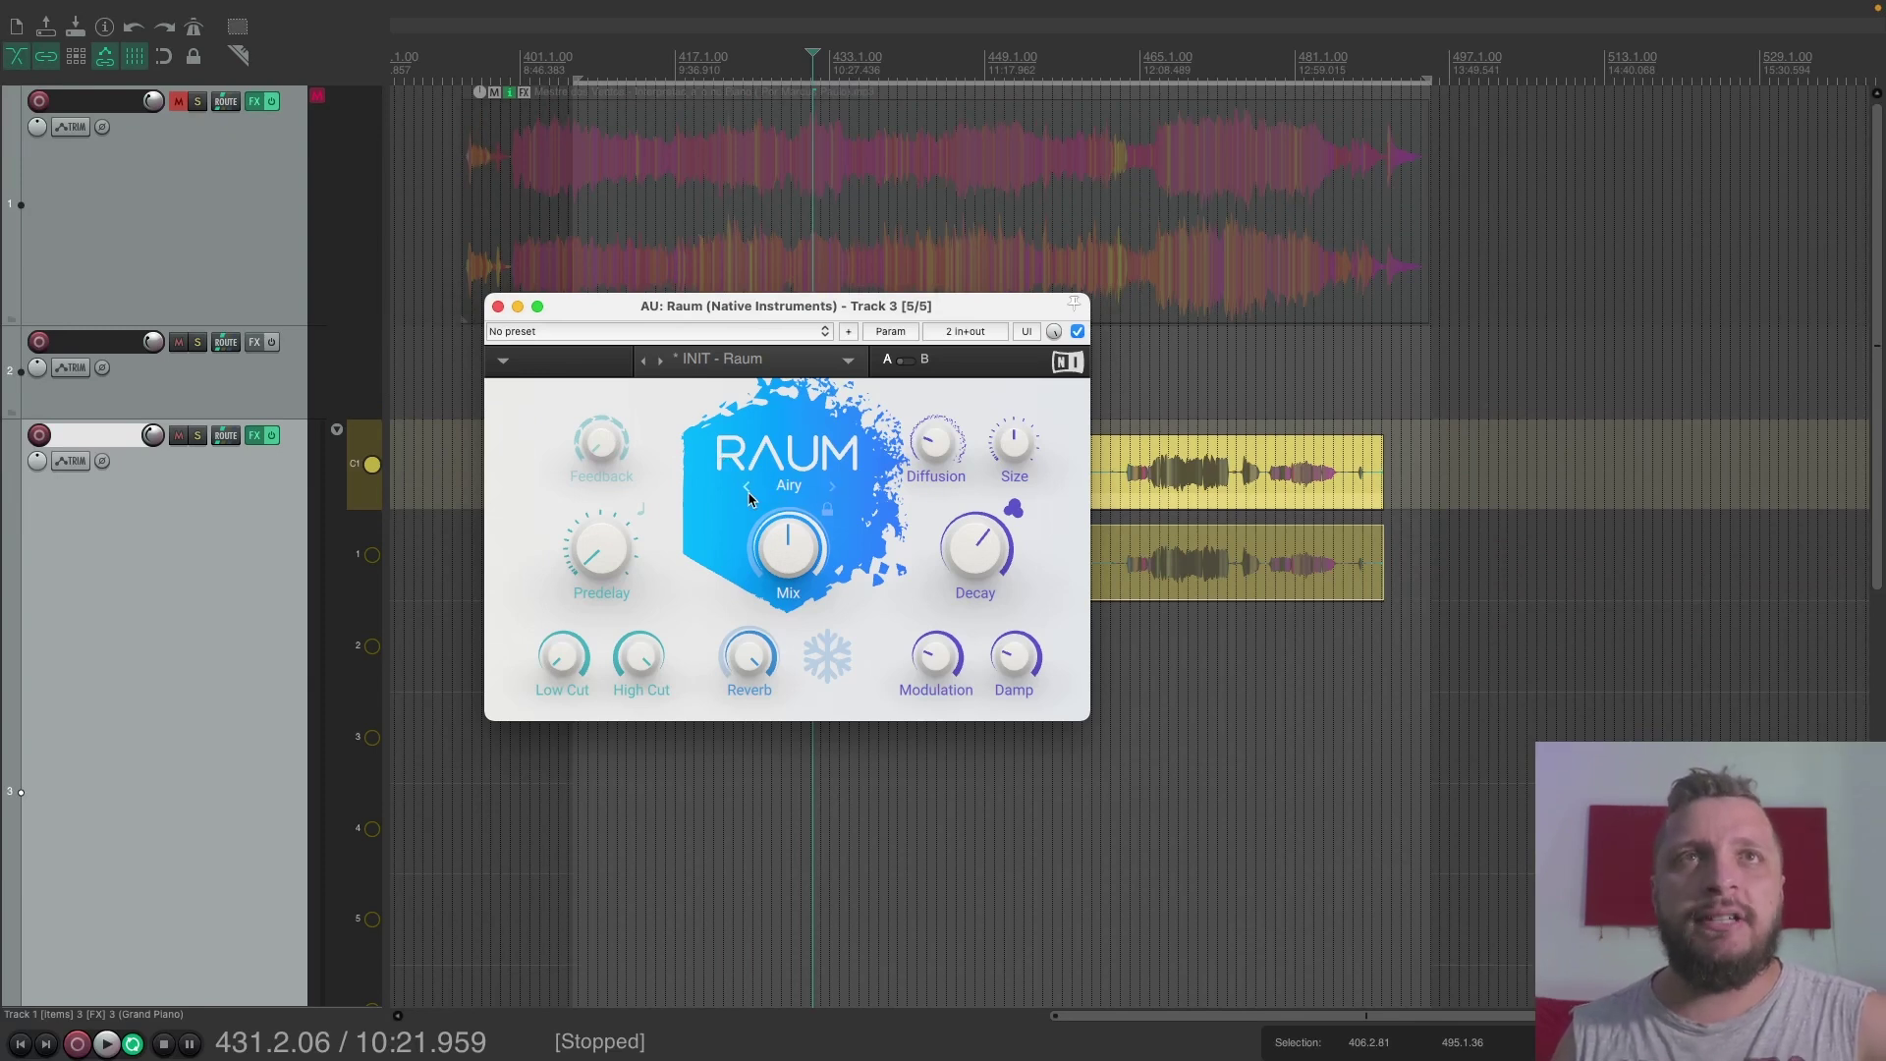
left_click(831, 487)
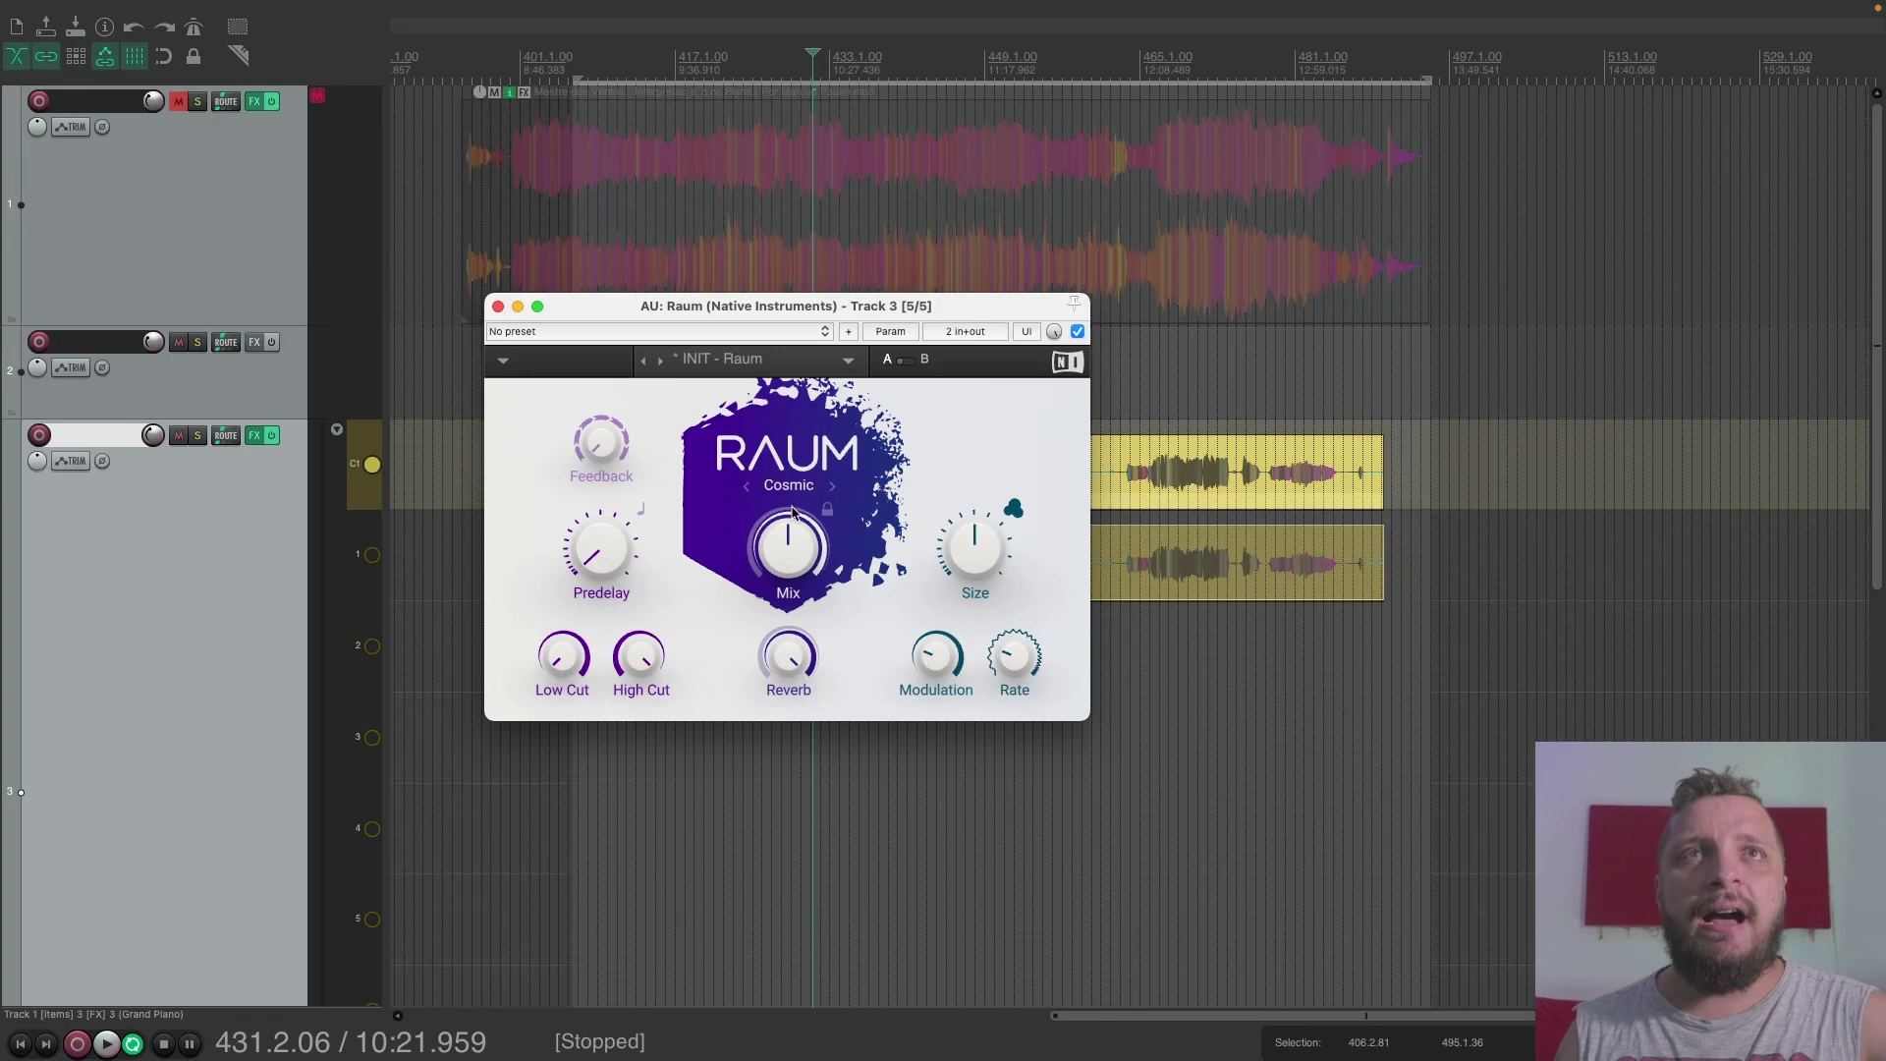
left_click(833, 486)
left_click(743, 489)
left_click(743, 490)
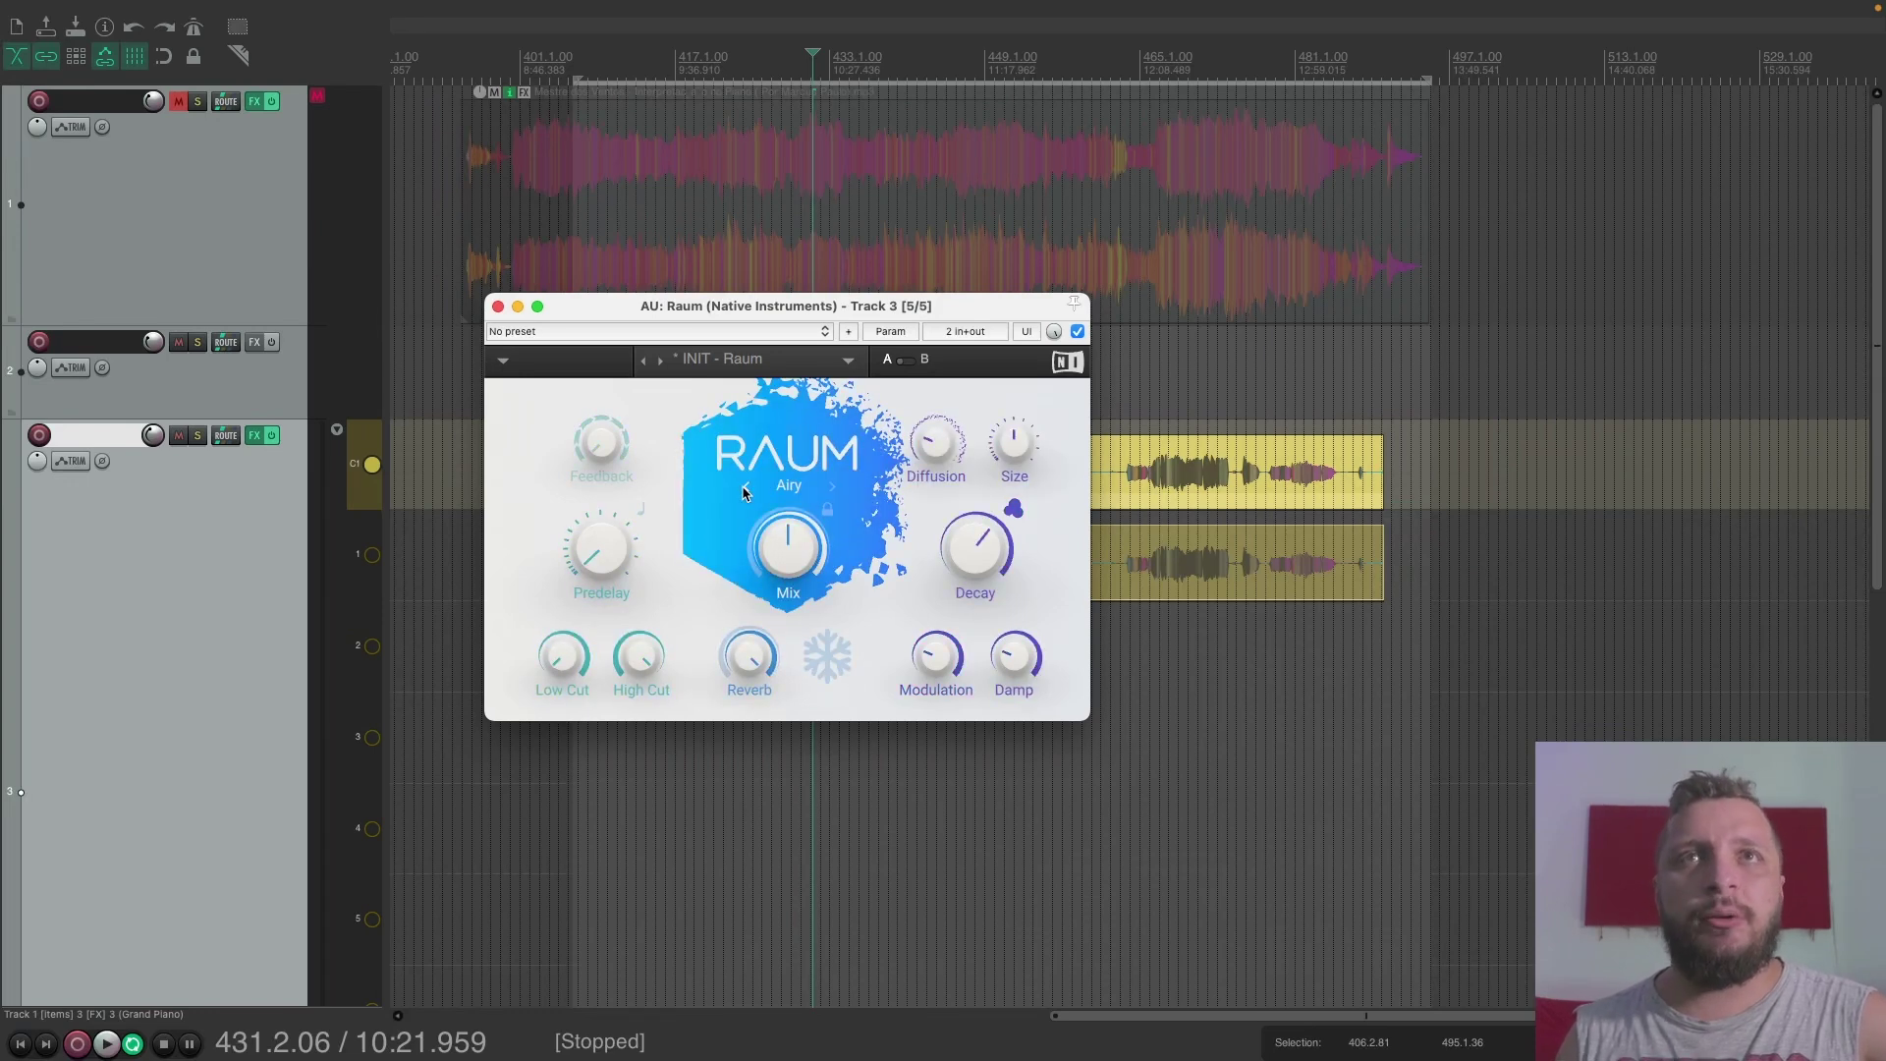
Move the edit cursor to just before bar 417 and start playback to hear Raum on the vocal.
left_click(811, 61)
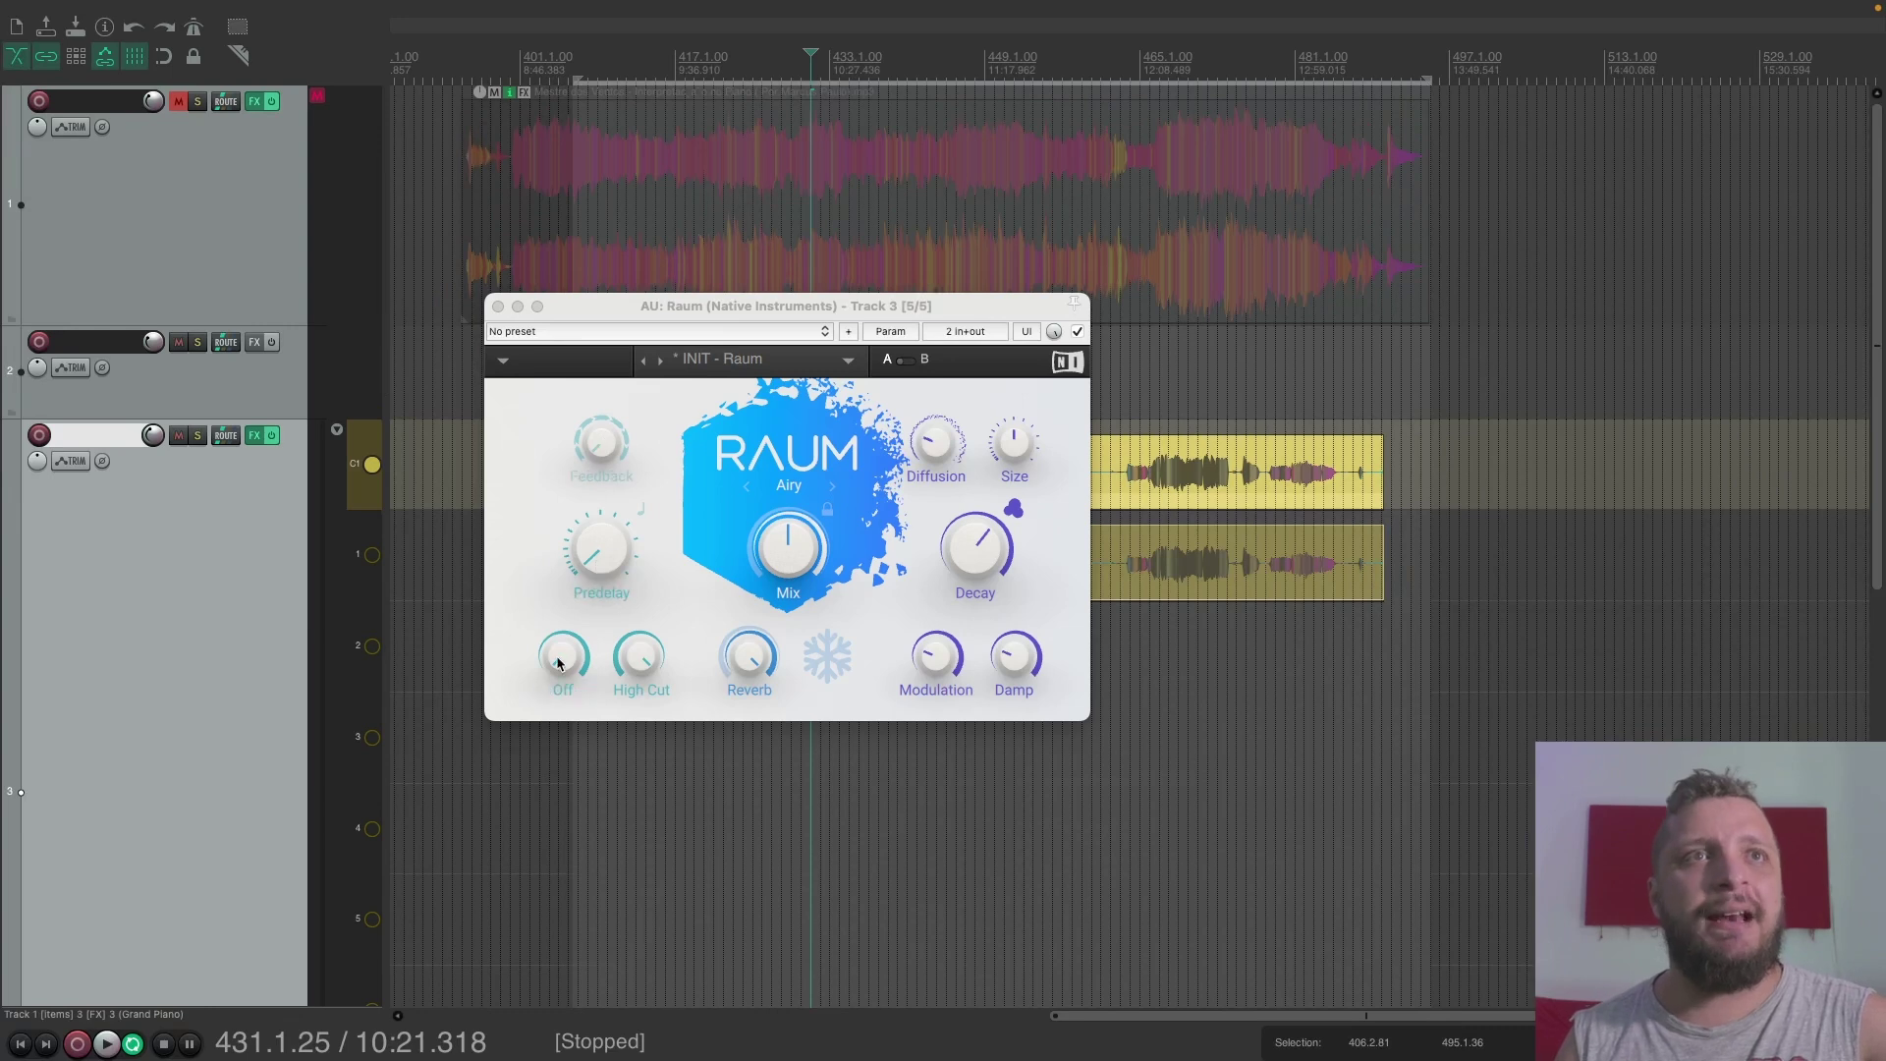
left_click(742, 664)
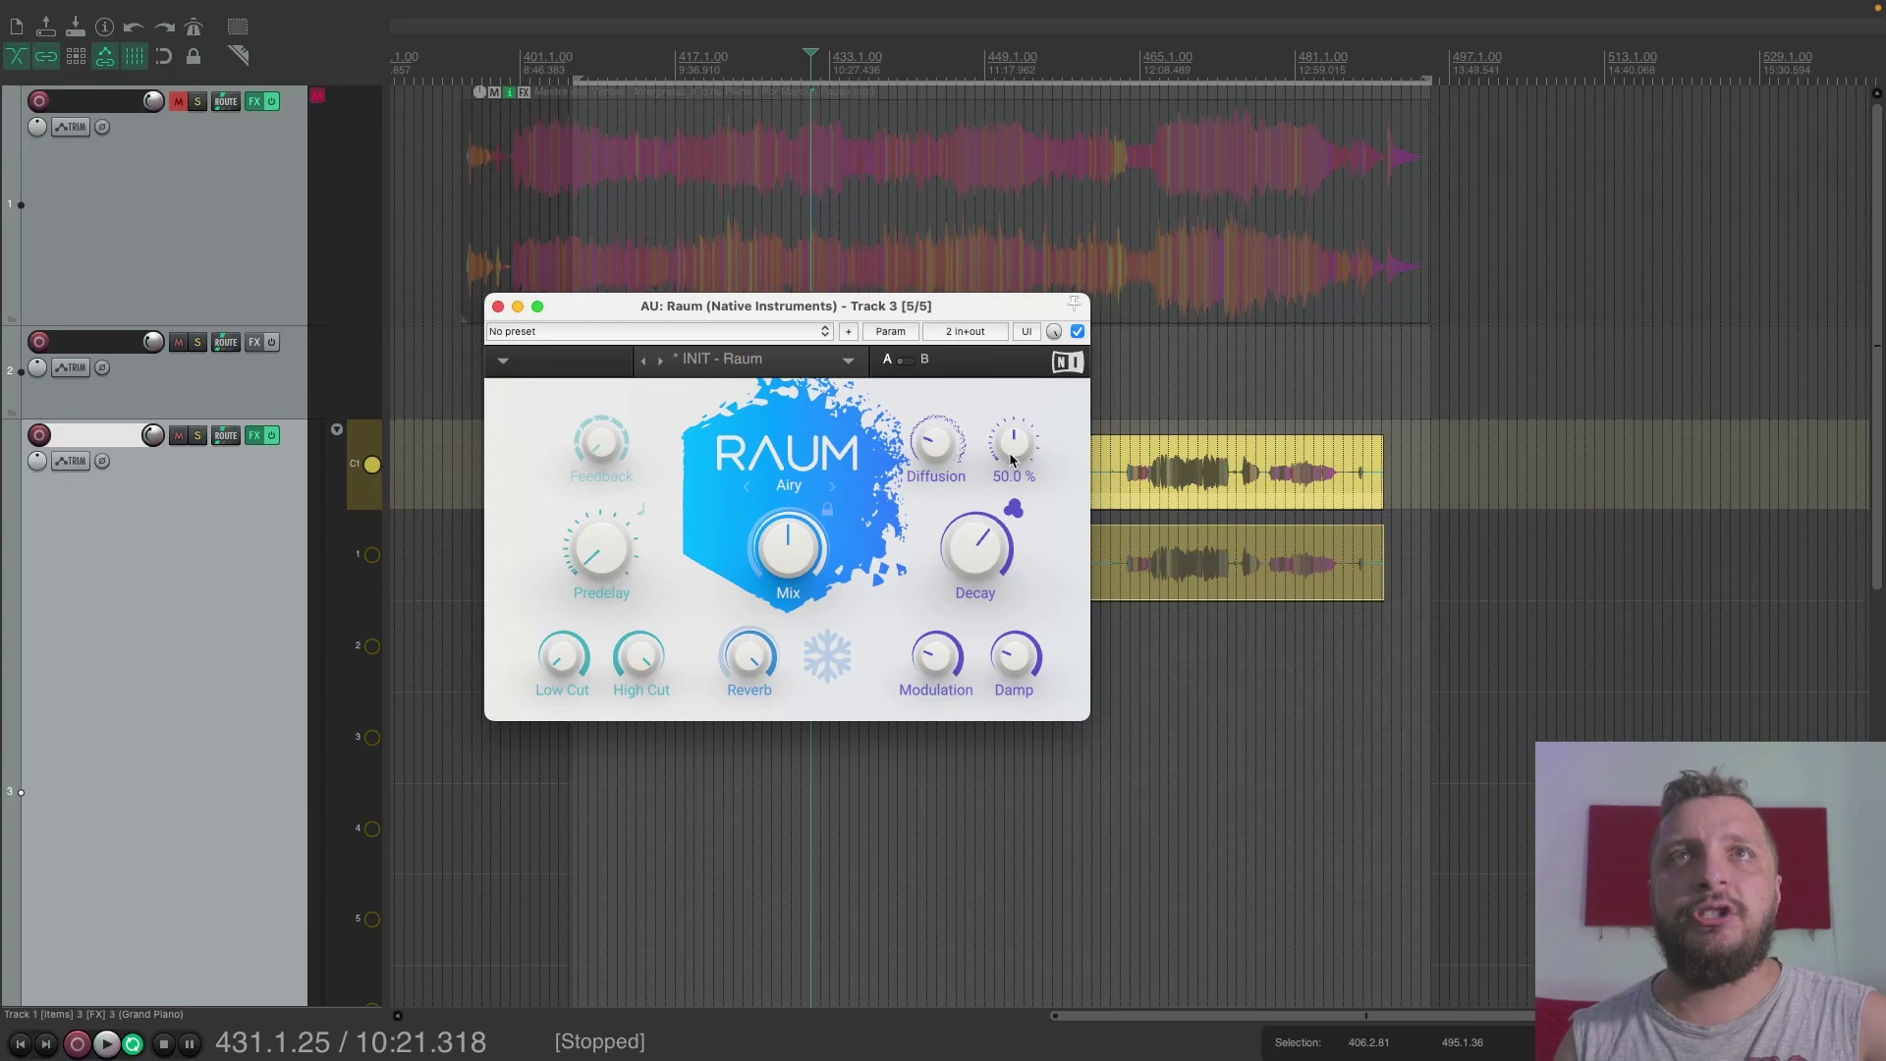
left_click(811, 54)
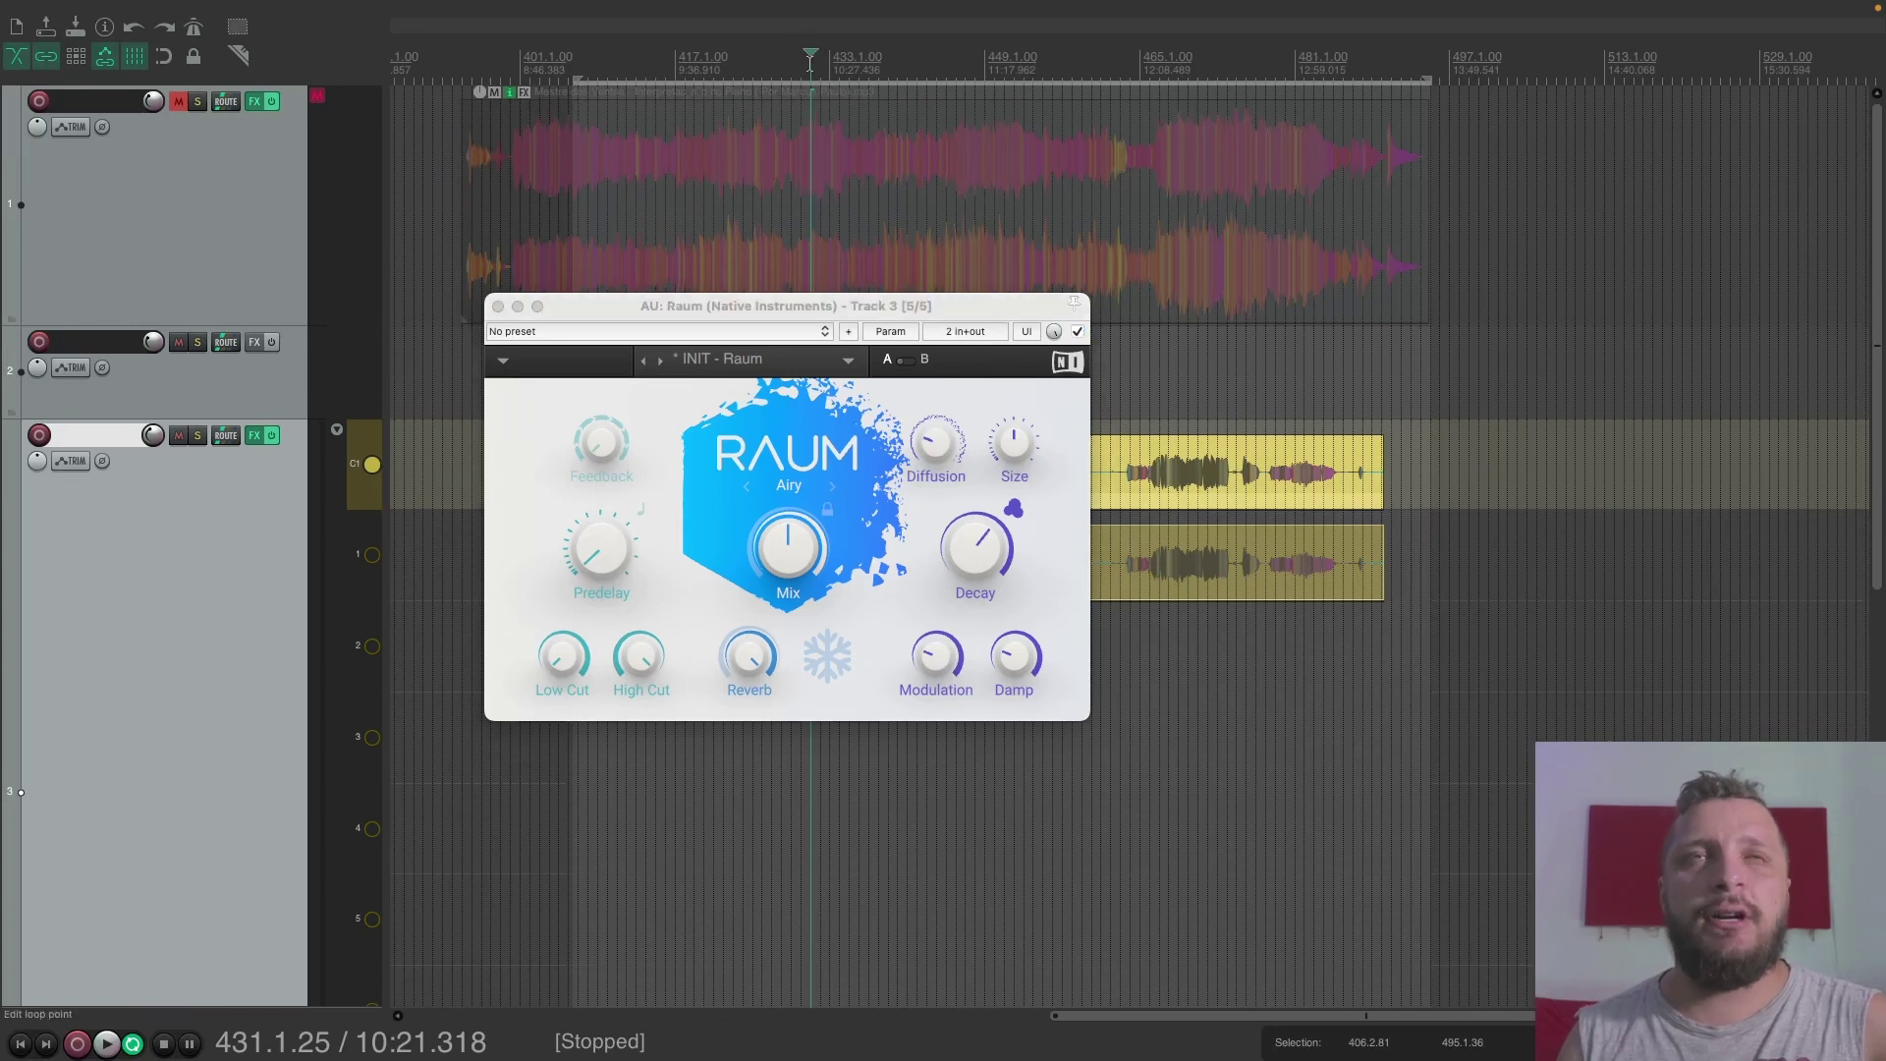
left_click_drag(810, 61, 670, 61)
key("space")
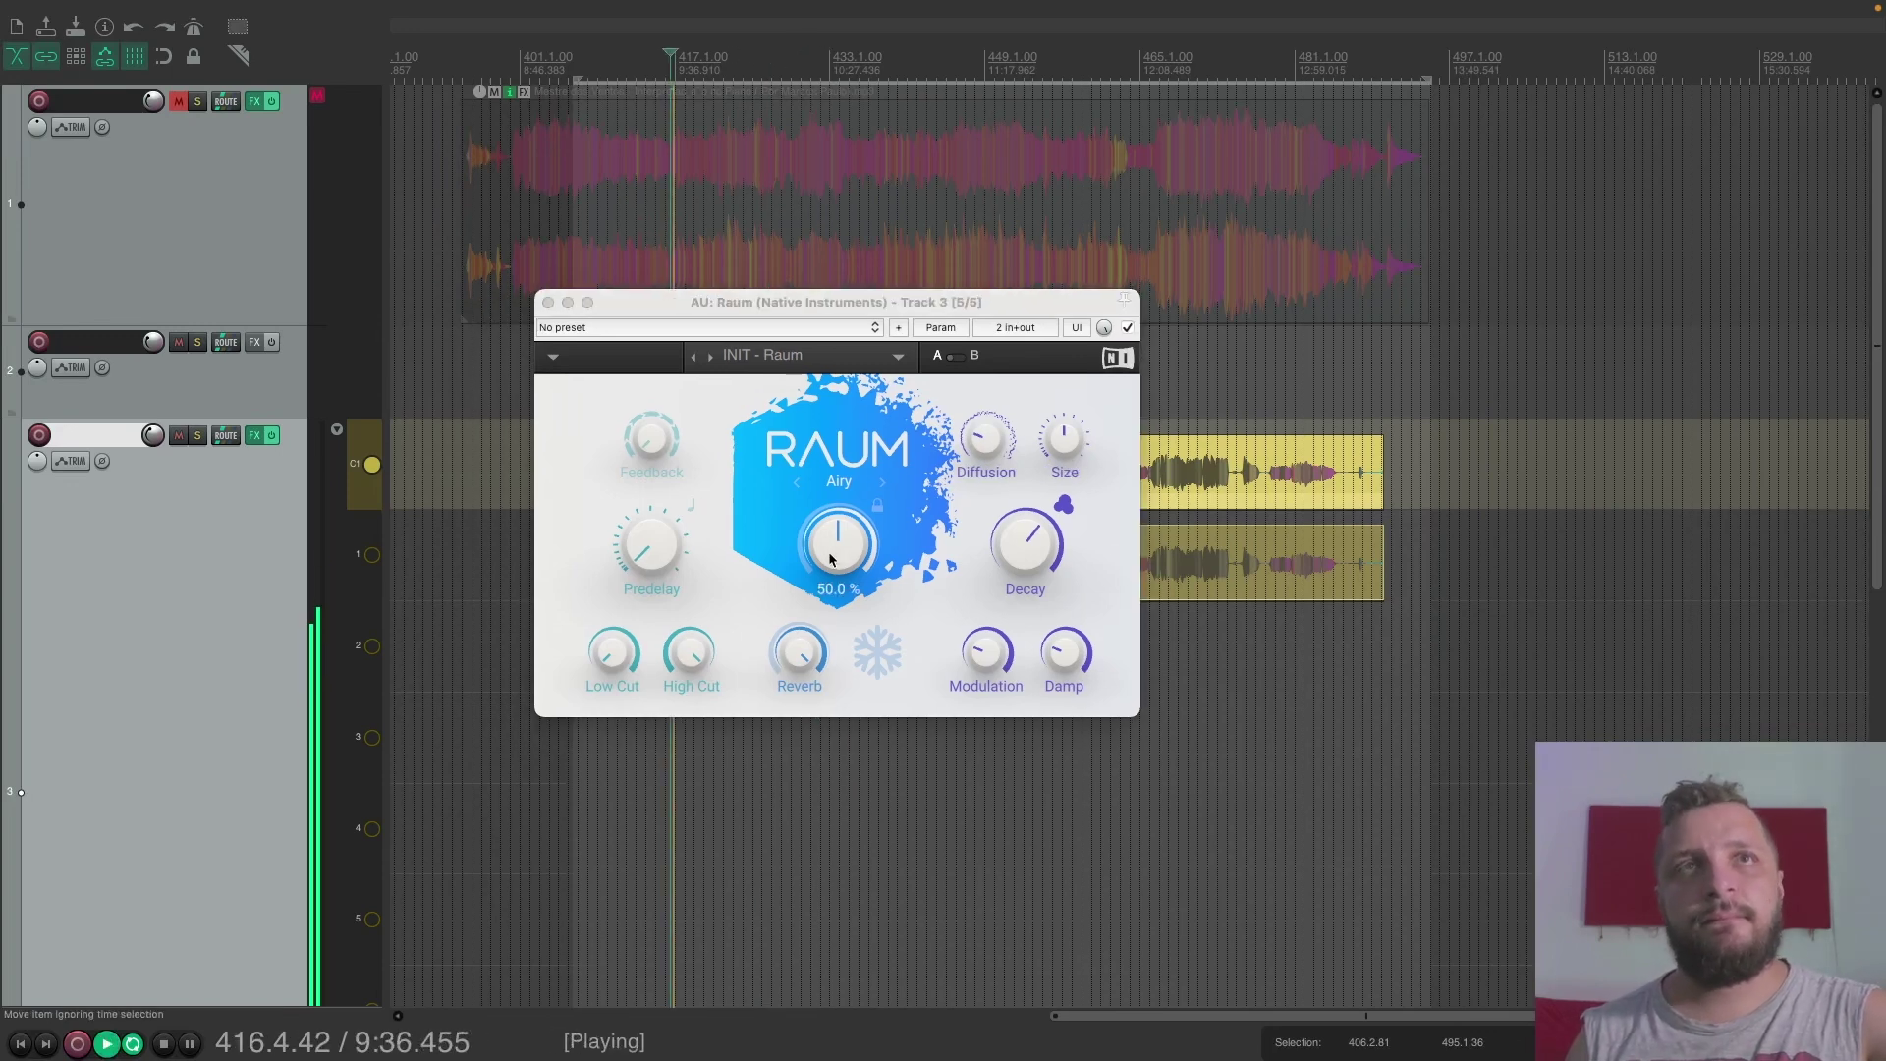
Lower the Airy reverb's Mix to under 40 % and its Decay to about 2.7 s during playback.
left_click_drag(830, 559, 836, 602)
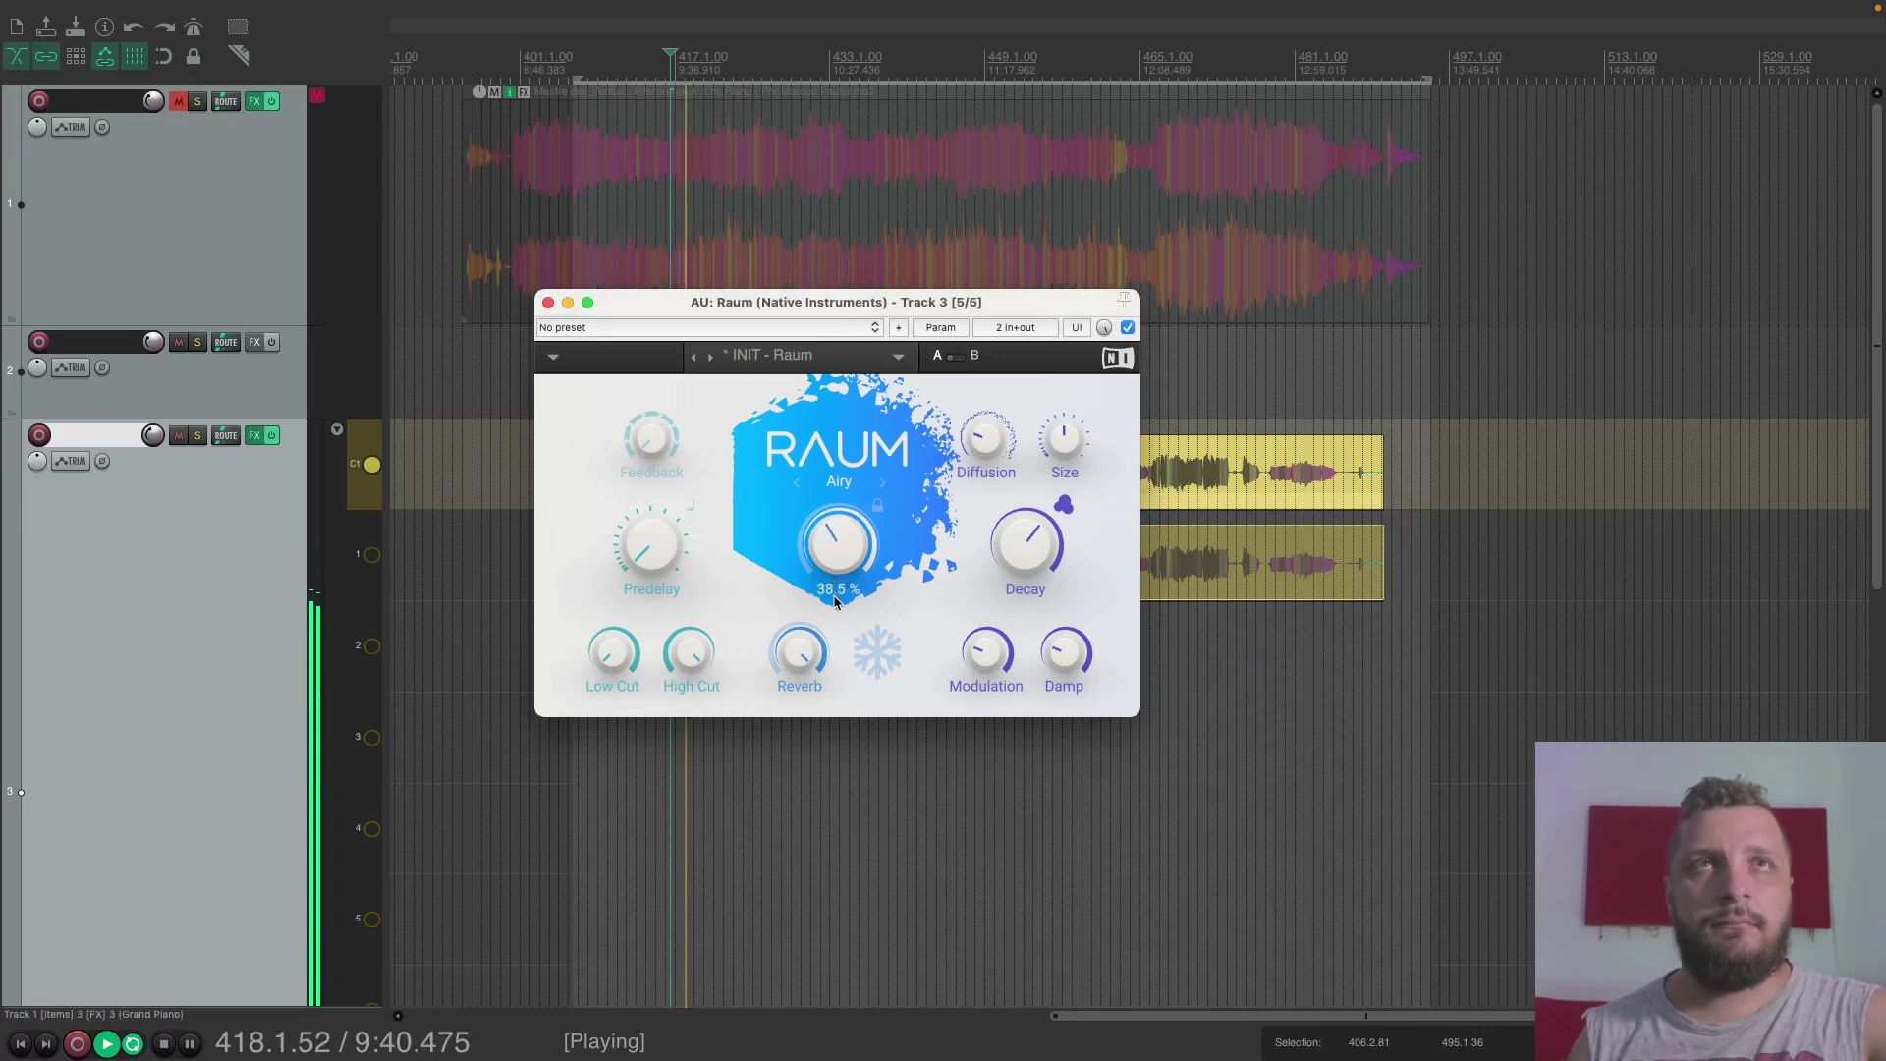
mouse_move(1009, 568)
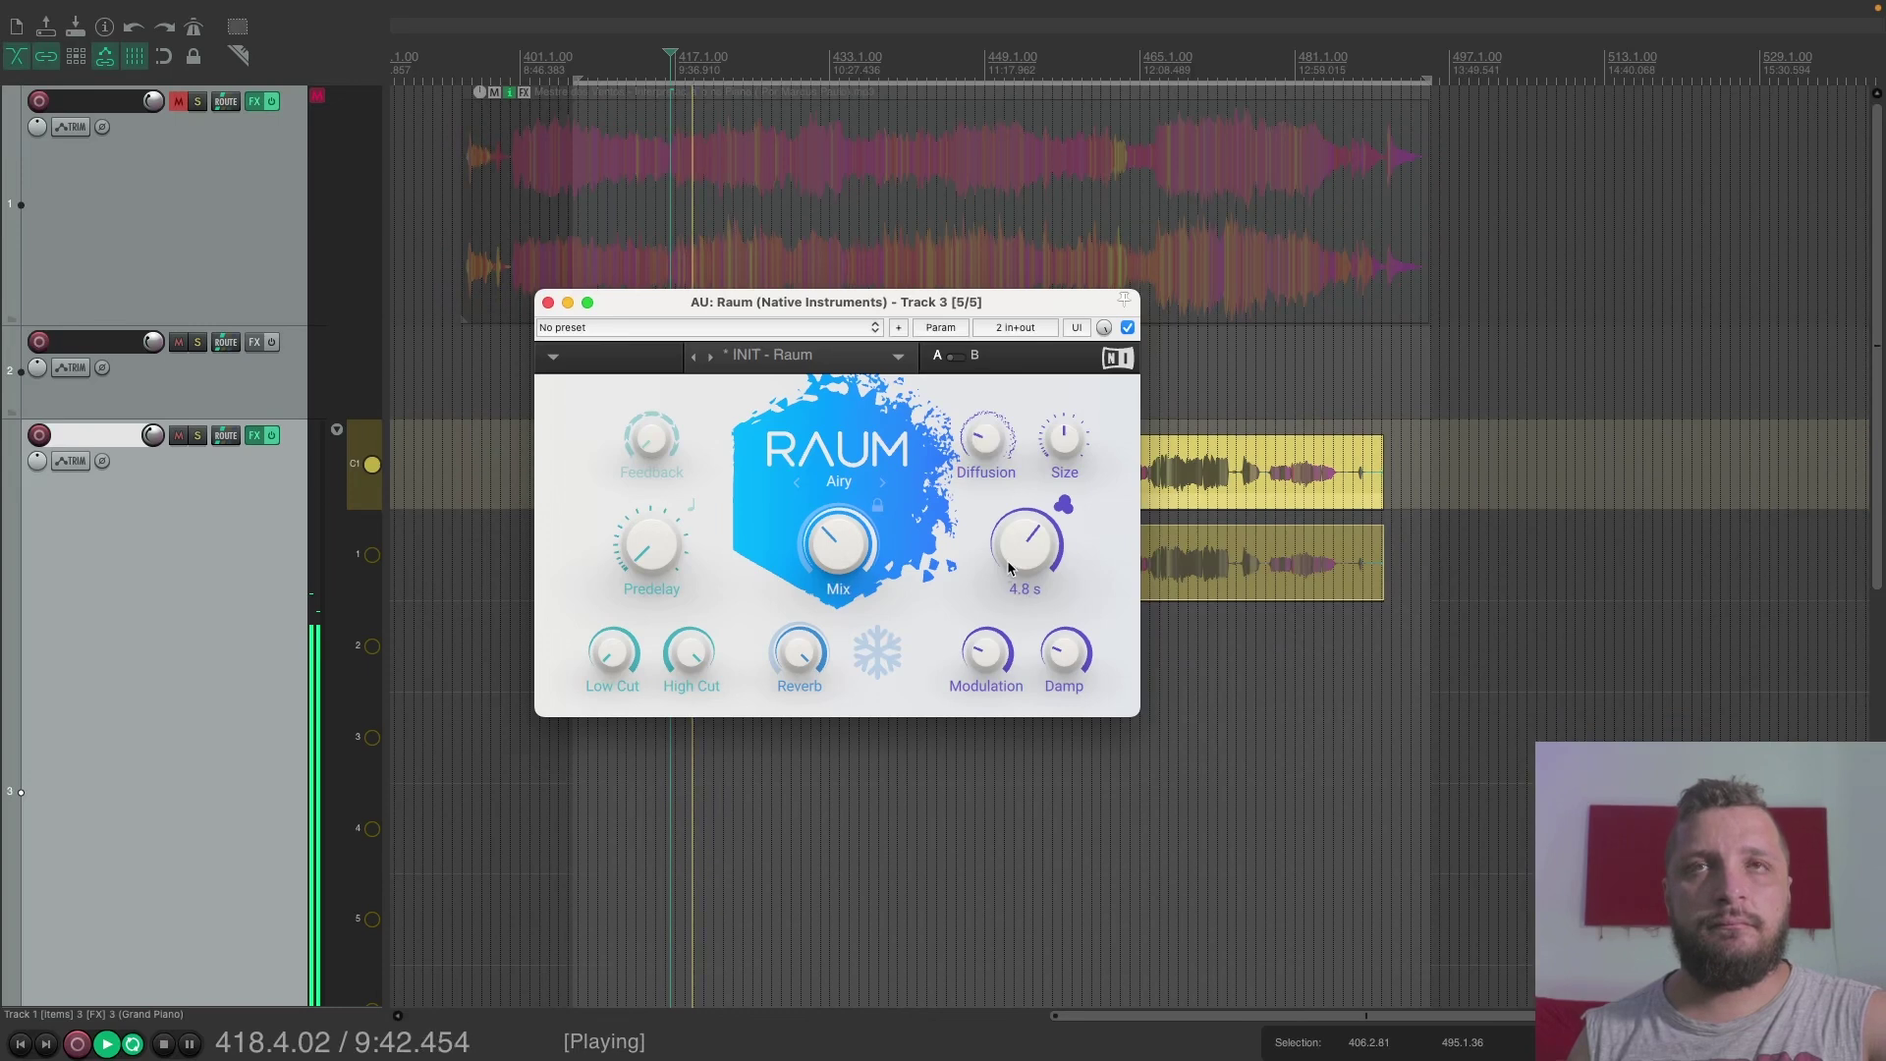
left_click_drag(1010, 568, 1022, 645)
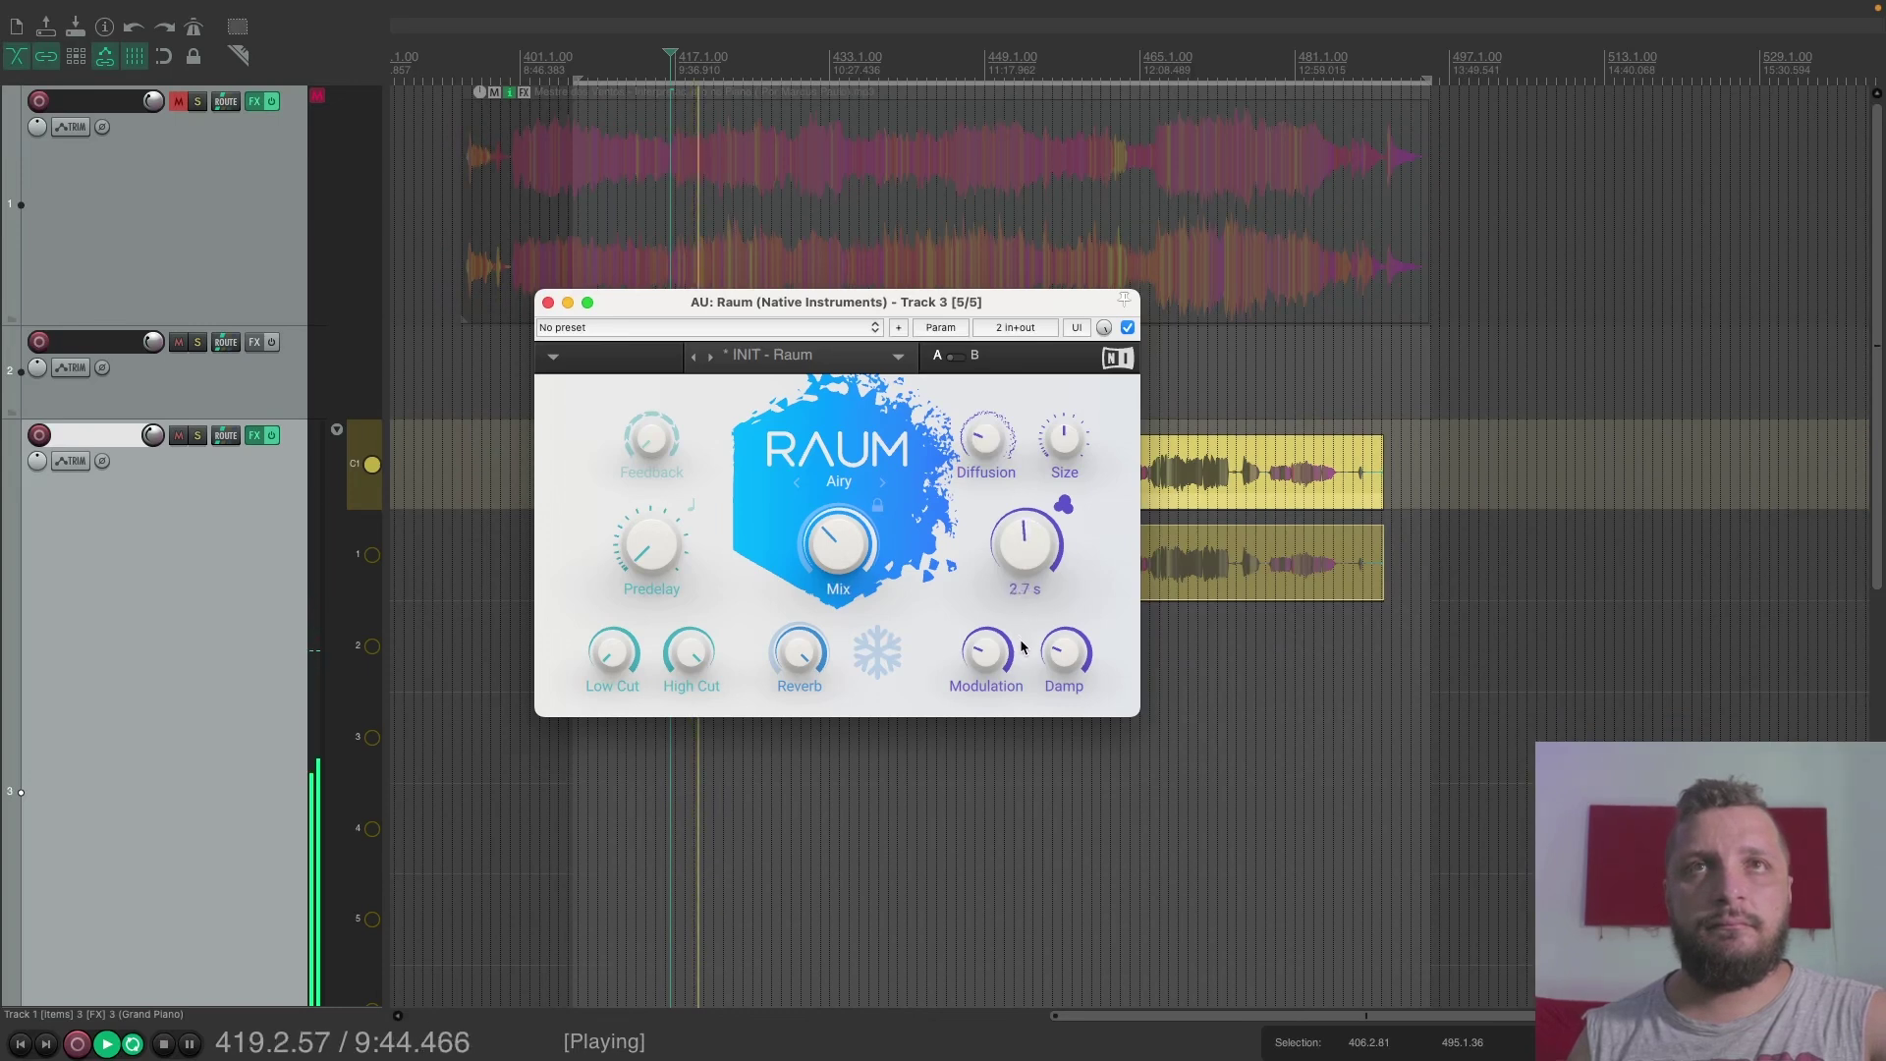
Set the reverb's Low Cut to -7.60 dB, High Cut to about 9.12 kHz and Reverb level to about 73.5 %.
left_click_drag(629, 656, 626, 552)
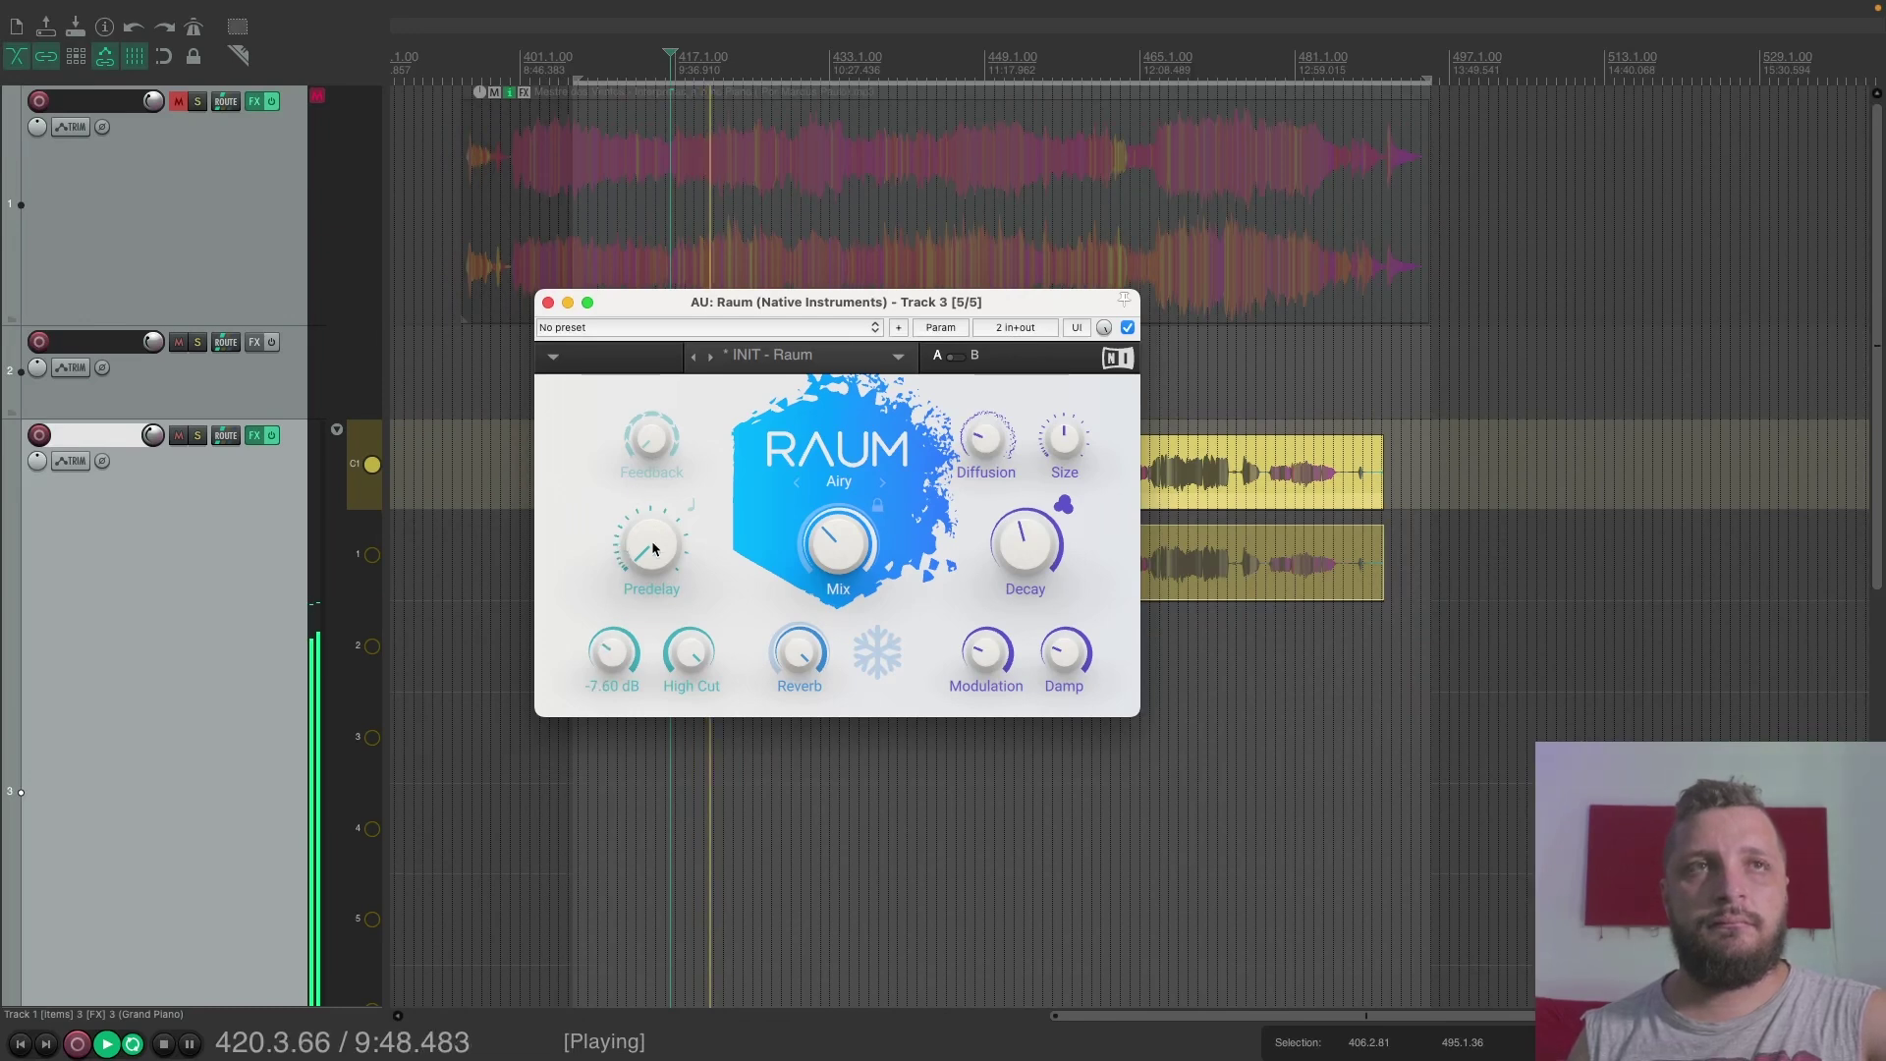
left_click_drag(690, 652, 715, 877)
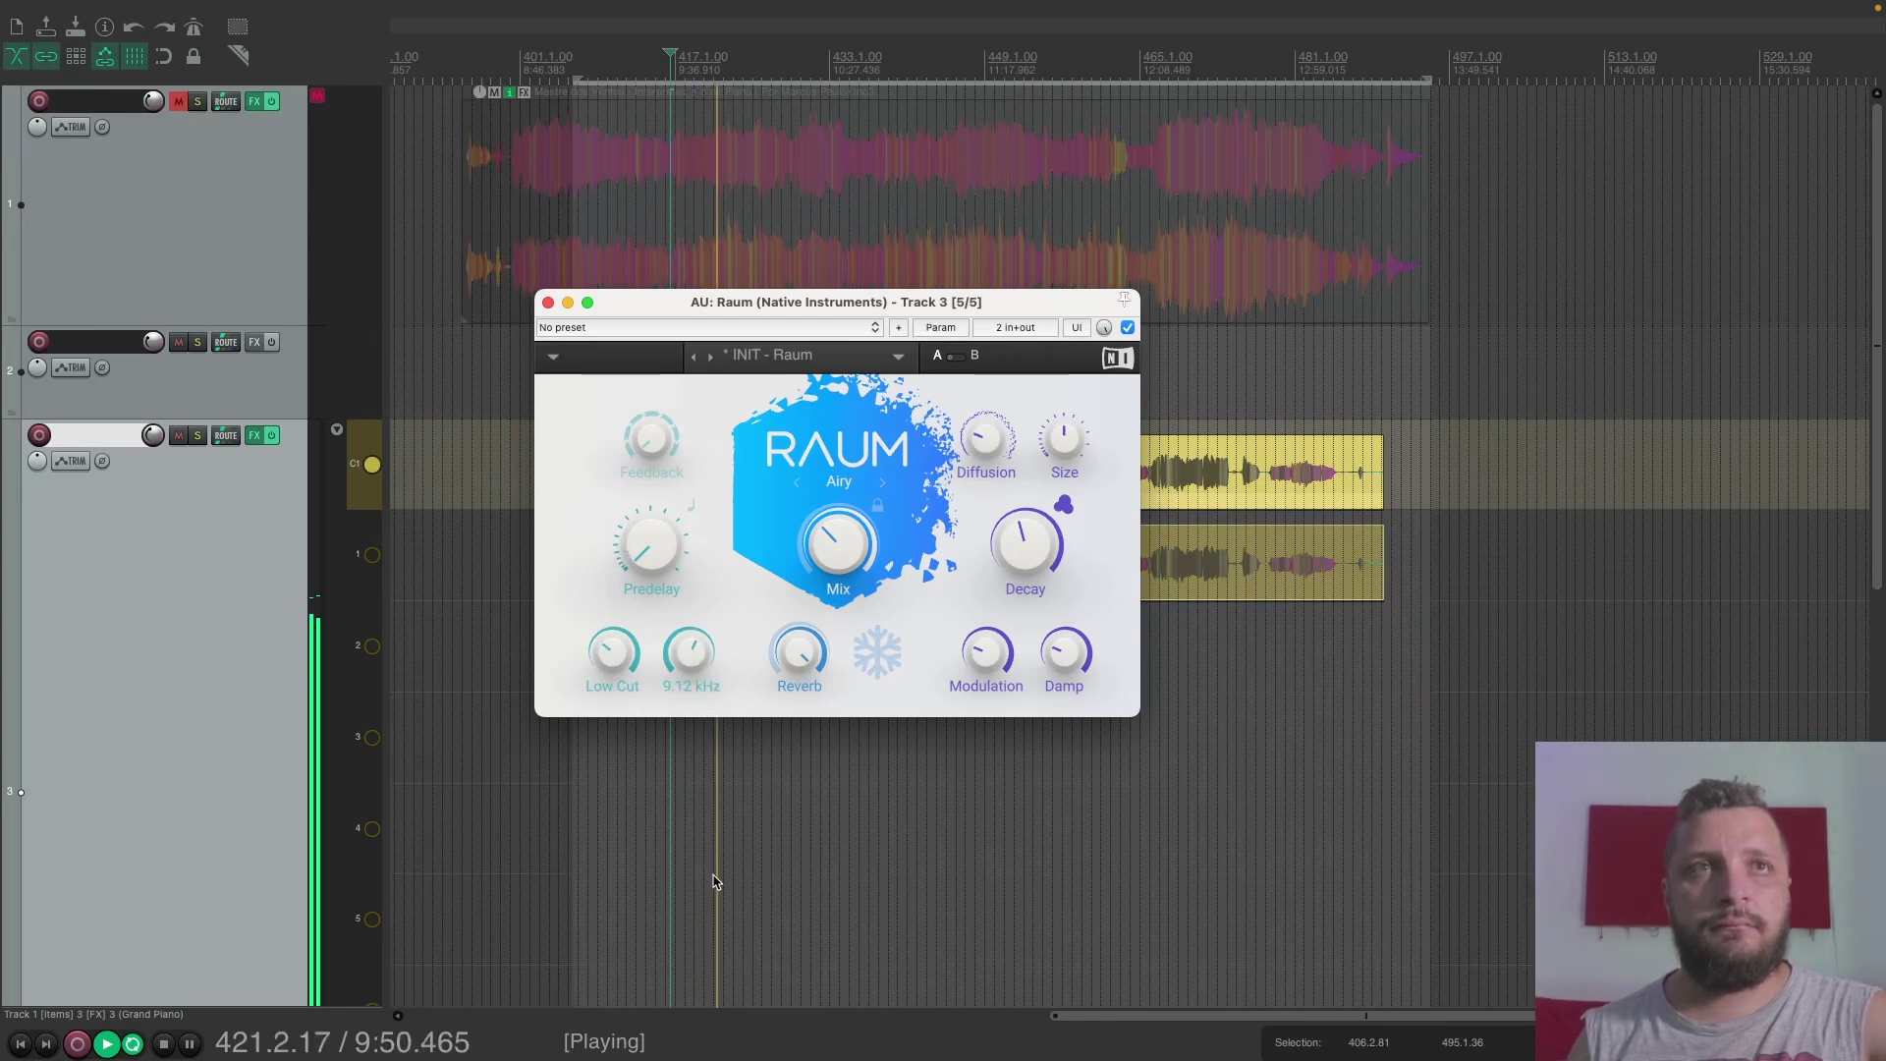
left_click_drag(800, 652, 802, 783)
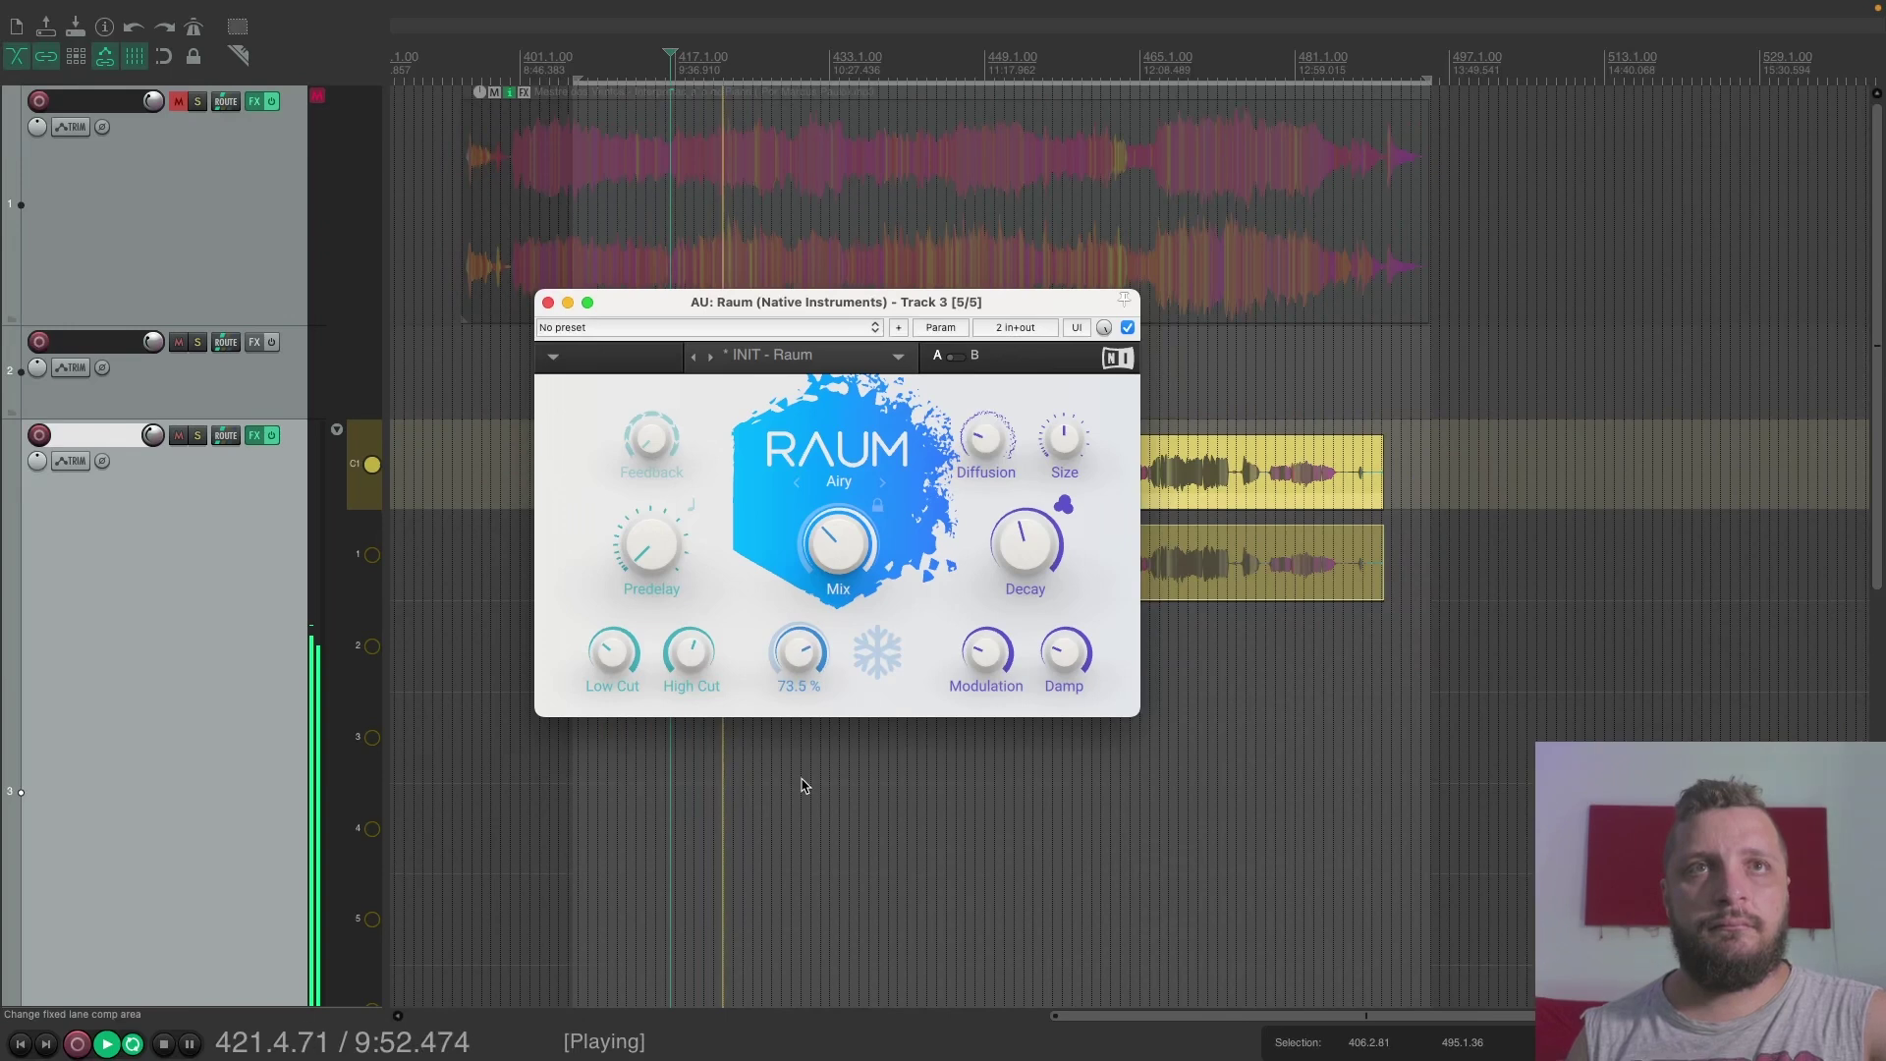
Reduce the reverb's Size slightly, set the Mix to 40.5 % and stop playback.
left_click_drag(1061, 426, 1061, 457)
mouse_move(822, 533)
left_click_drag(823, 530, 873, 550)
key("space")
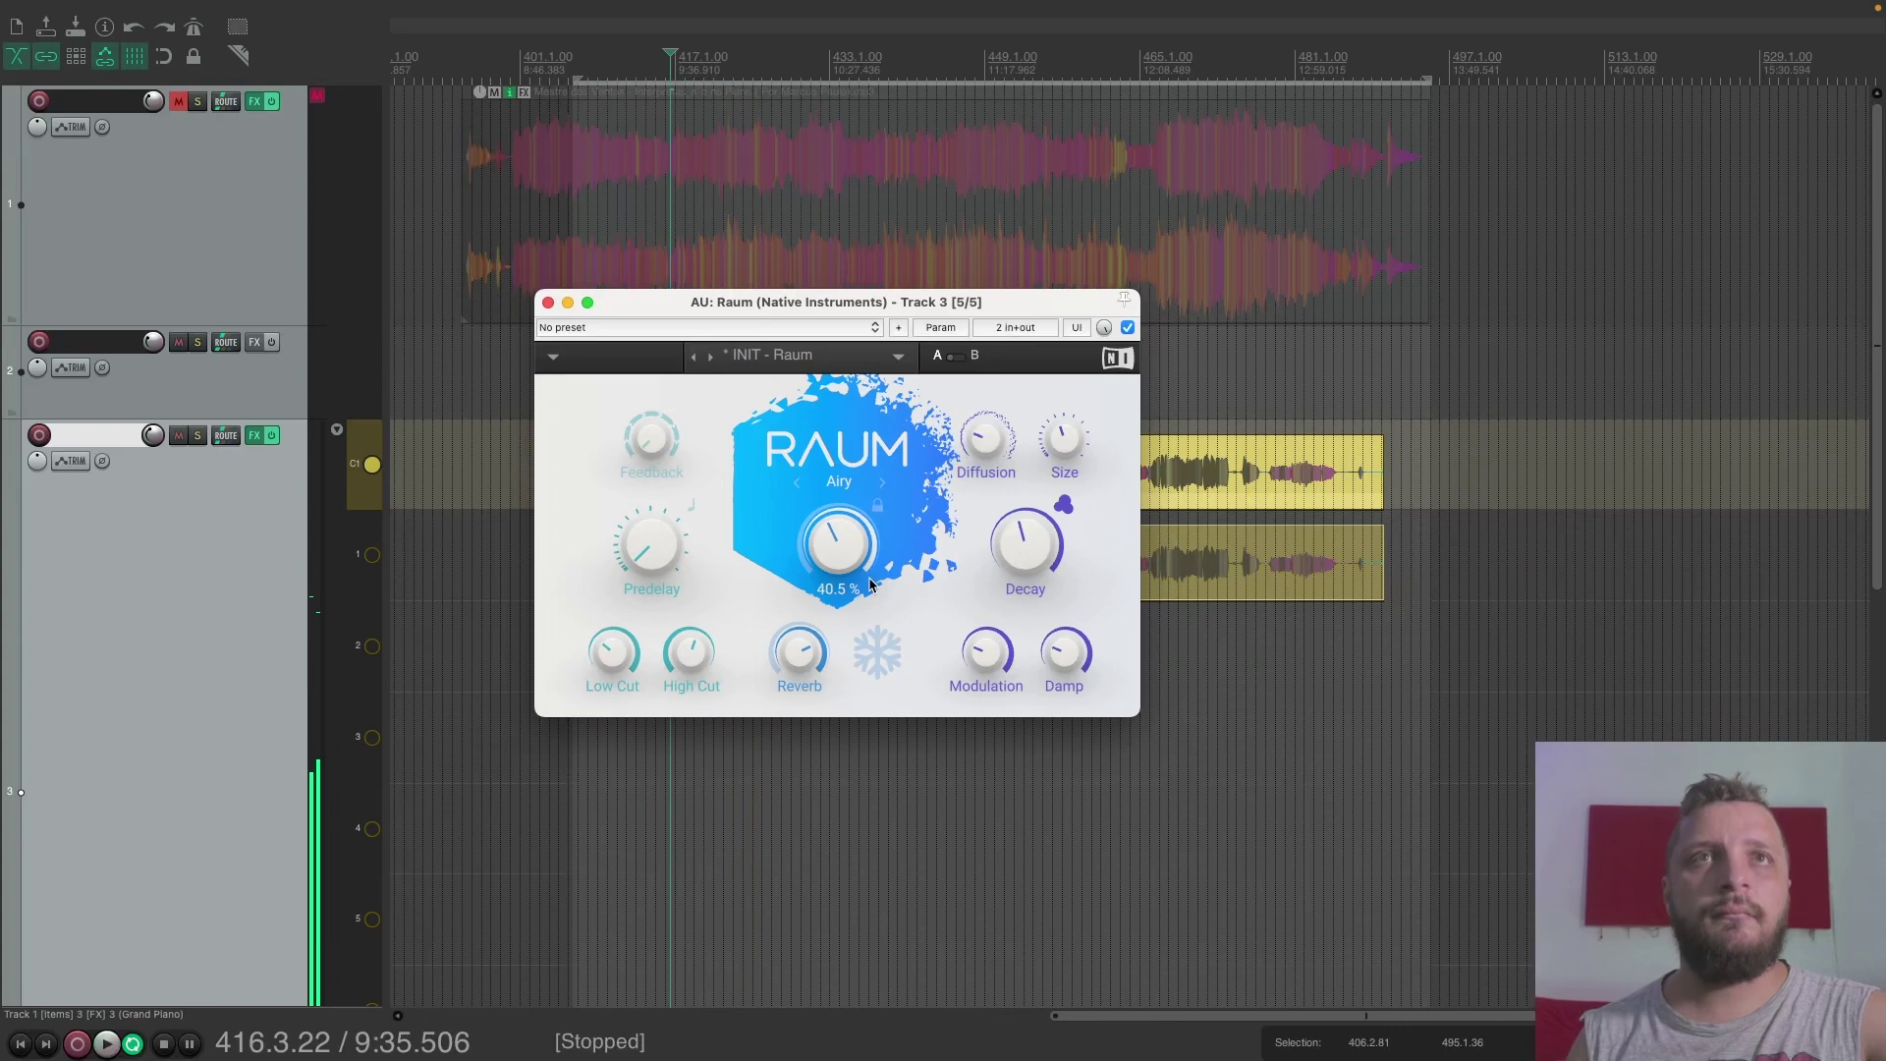
Switch Raum to the Cosmic mode, play the vocal and raise the Mix to about 46 %.
left_click(883, 481)
mouse_move(842, 555)
key("space")
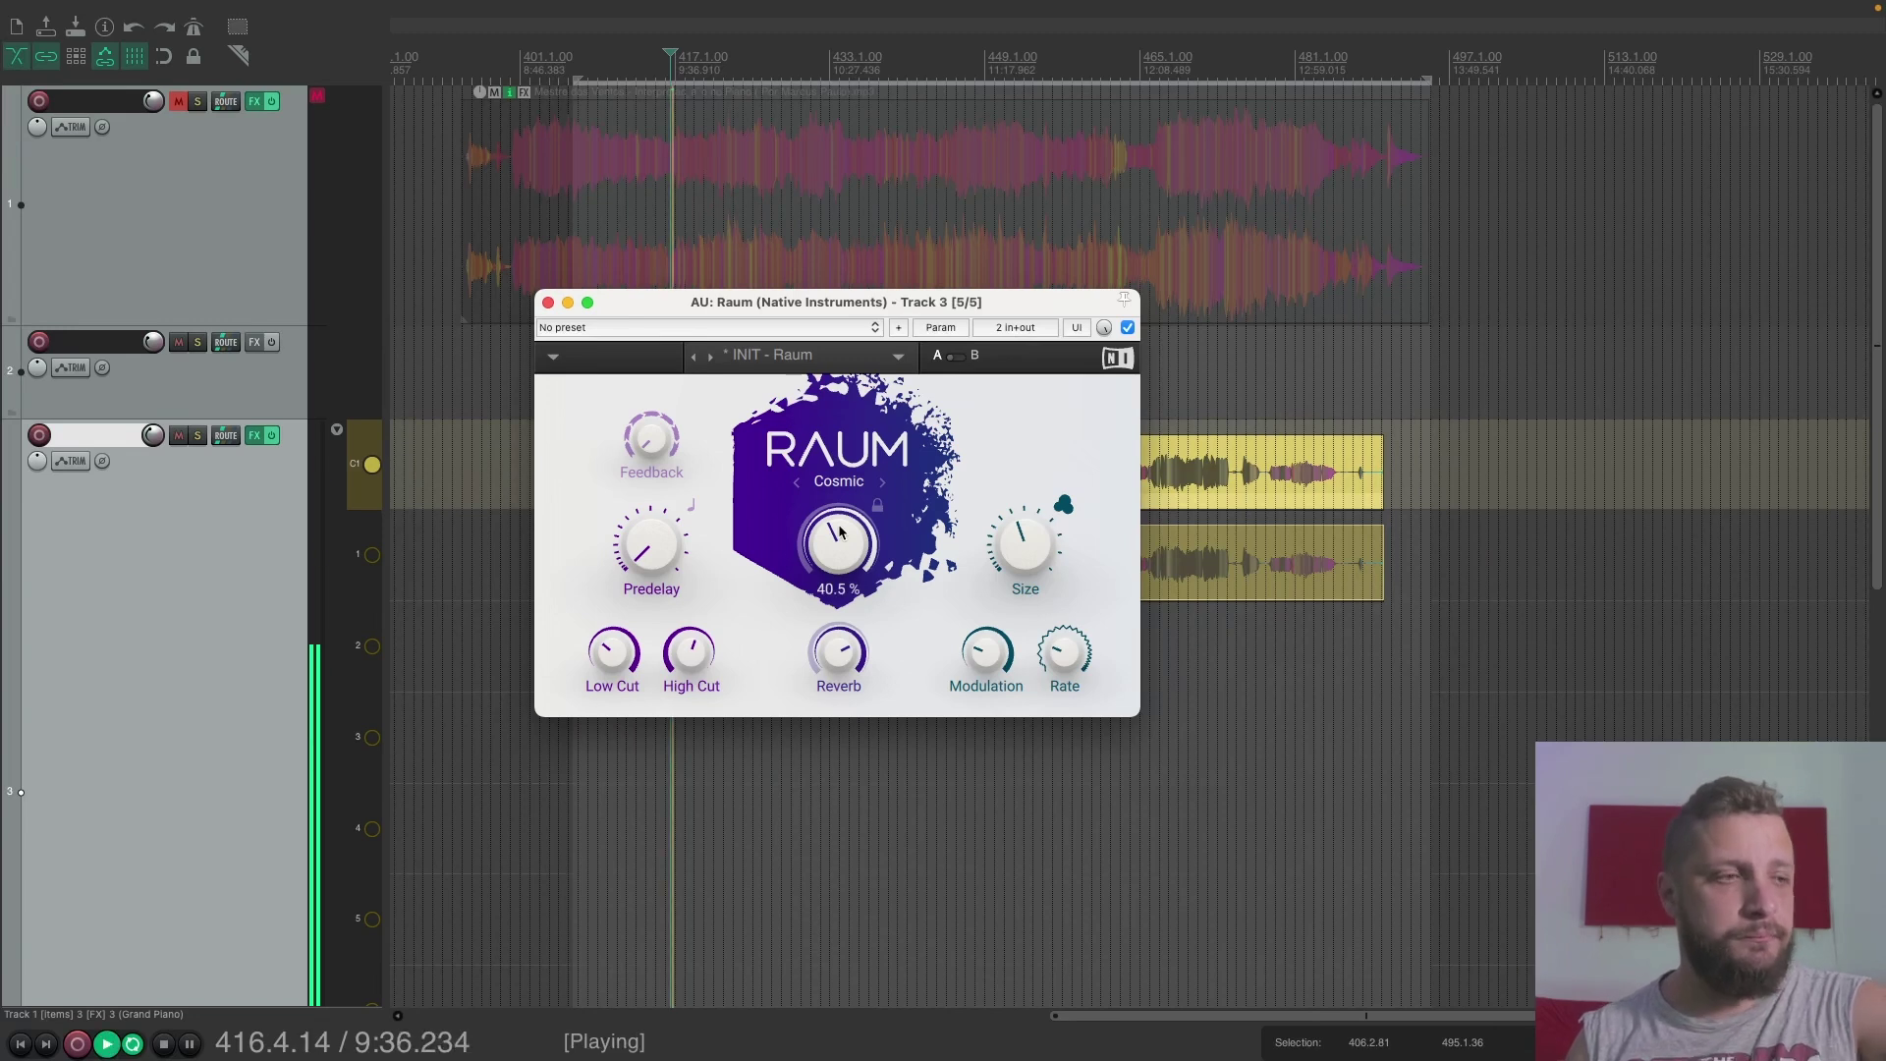
mouse_move(849, 560)
left_mouse_down()
mouse_move(846, 450)
mouse_move(839, 530)
left_mouse_up()
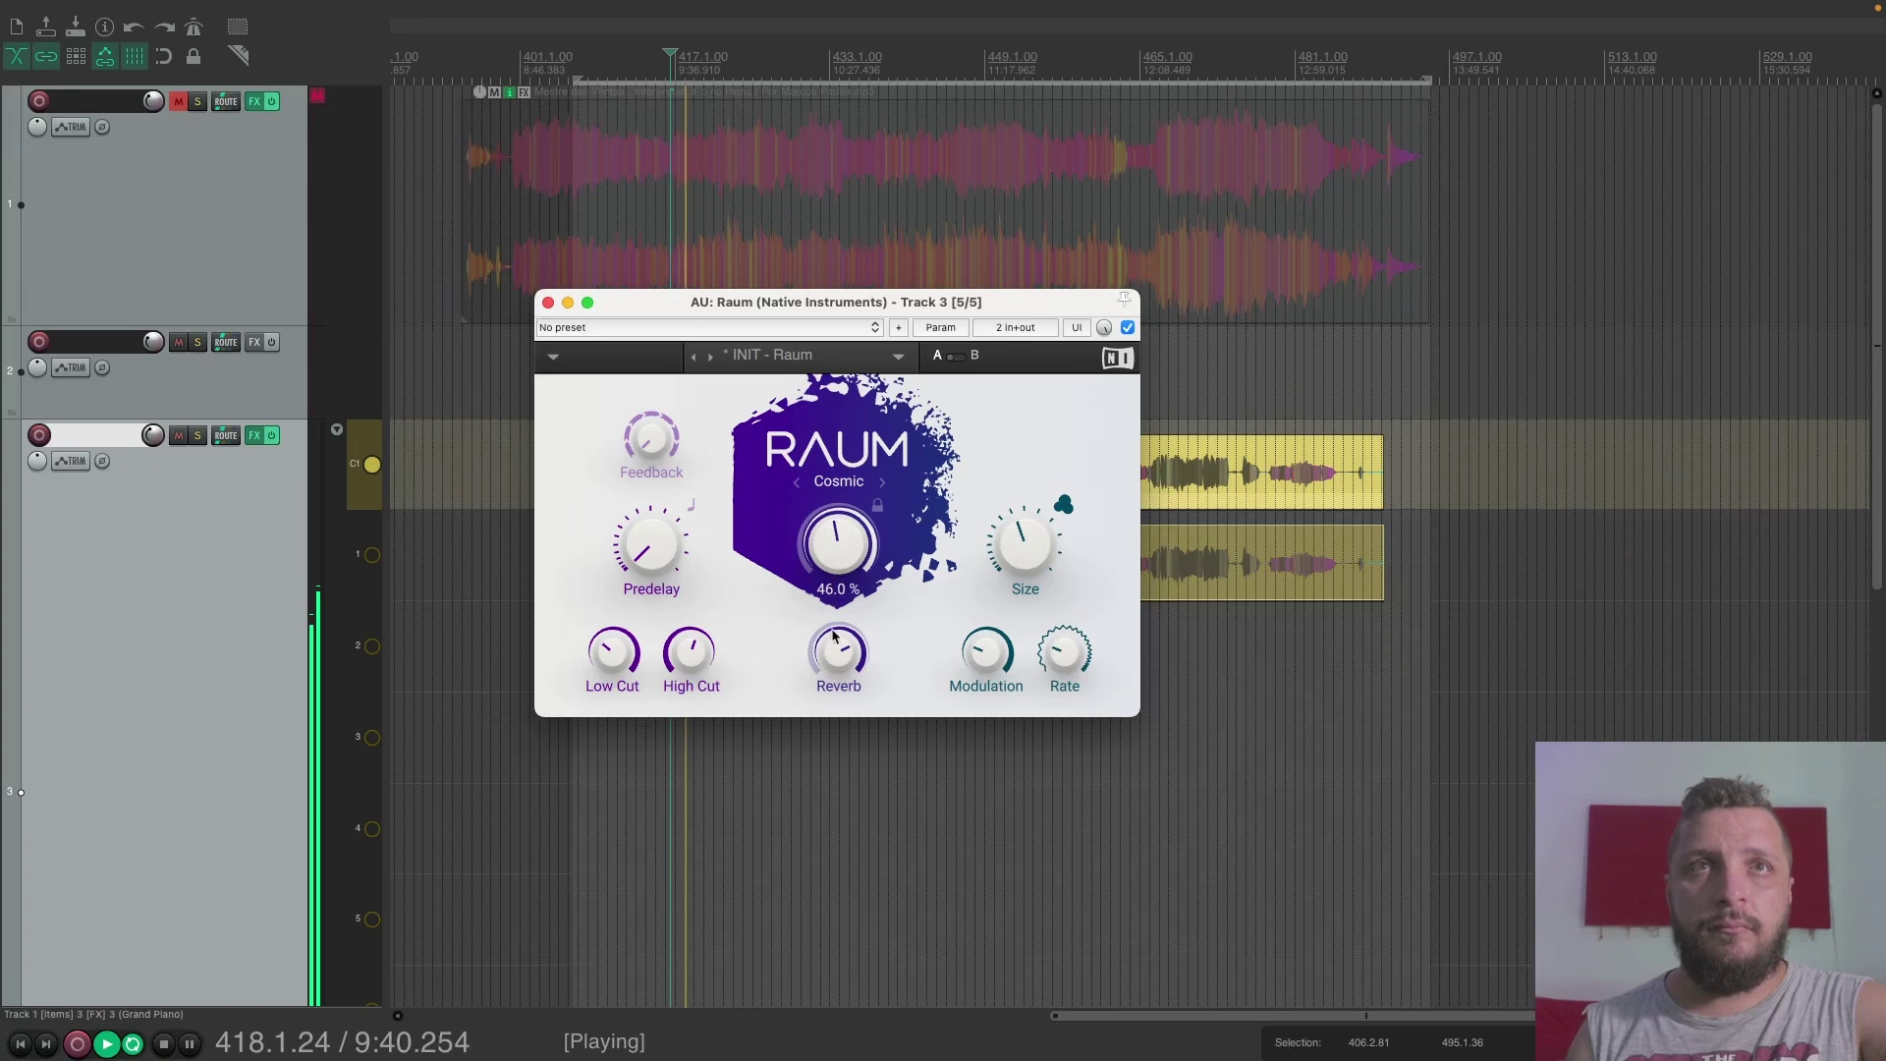
Increase the Cosmic reverb's Size, lower the Mix to 26 % and stop playback.
left_click_drag(1025, 543, 1012, 451)
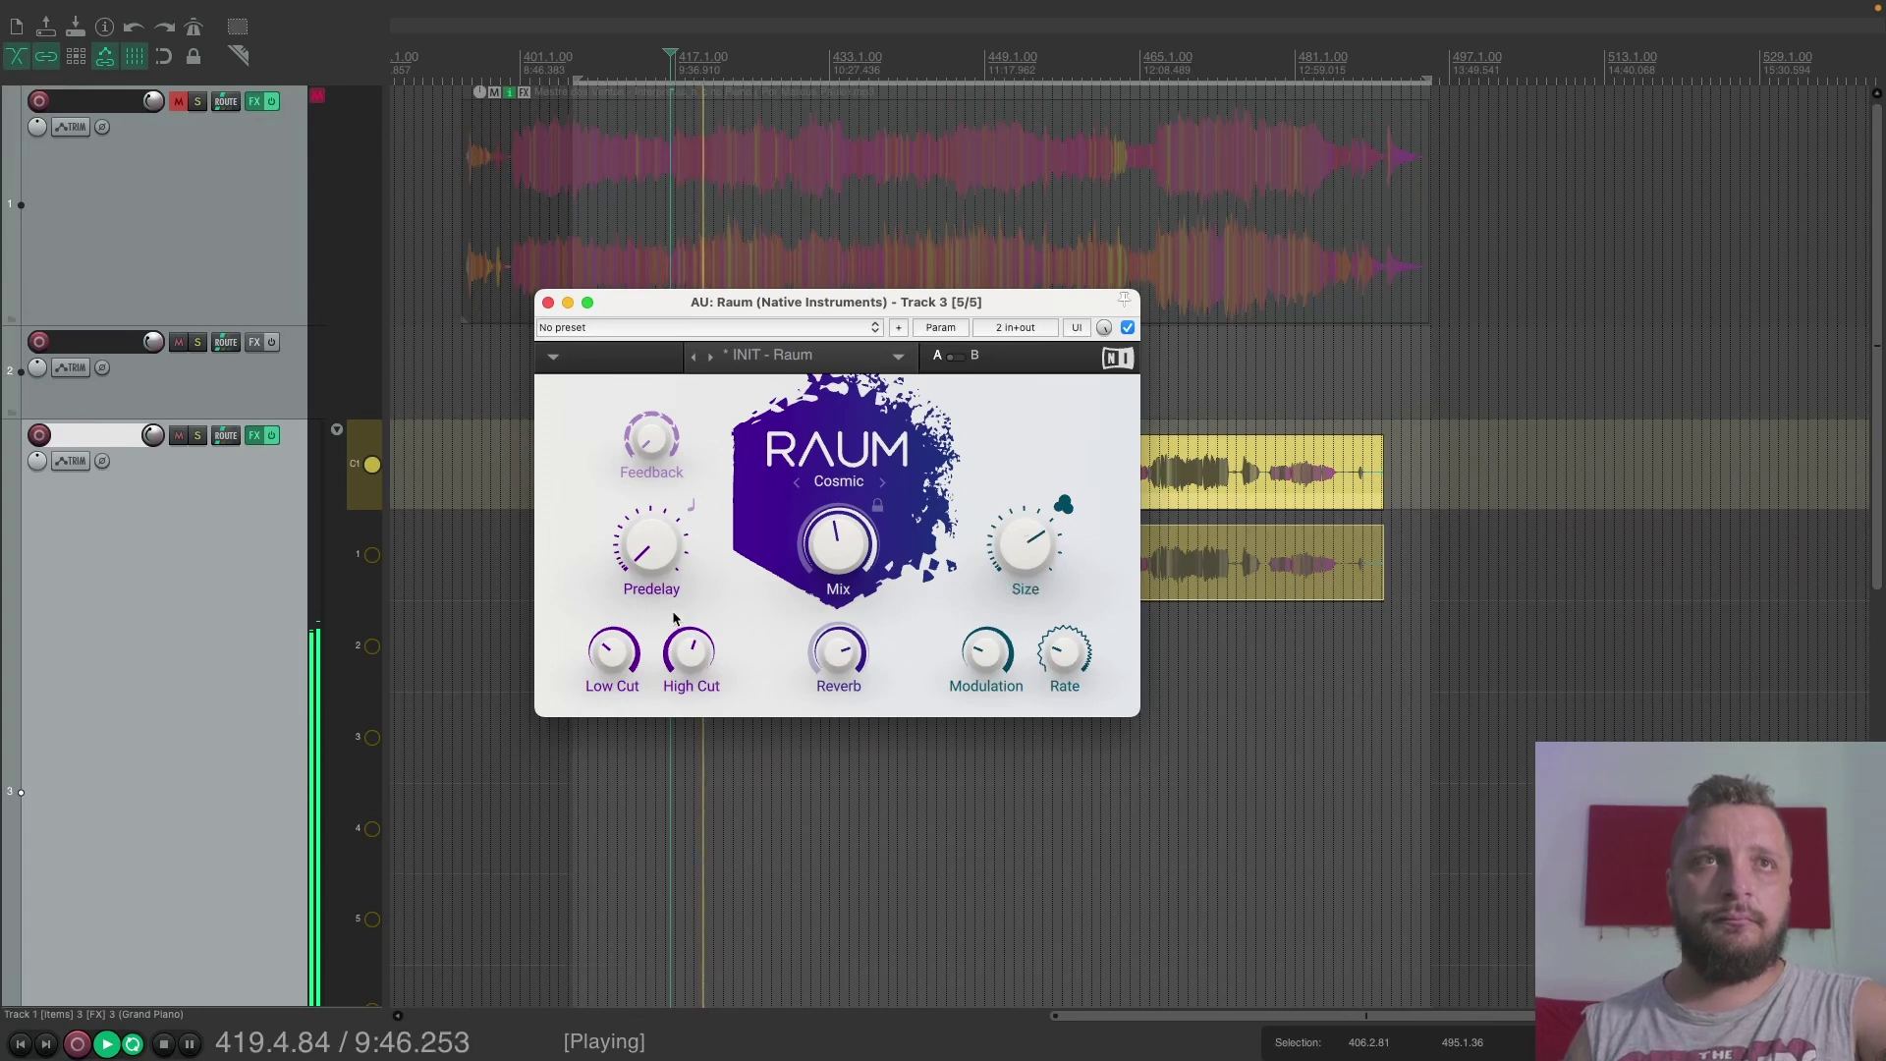
left_click_drag(823, 556, 843, 651)
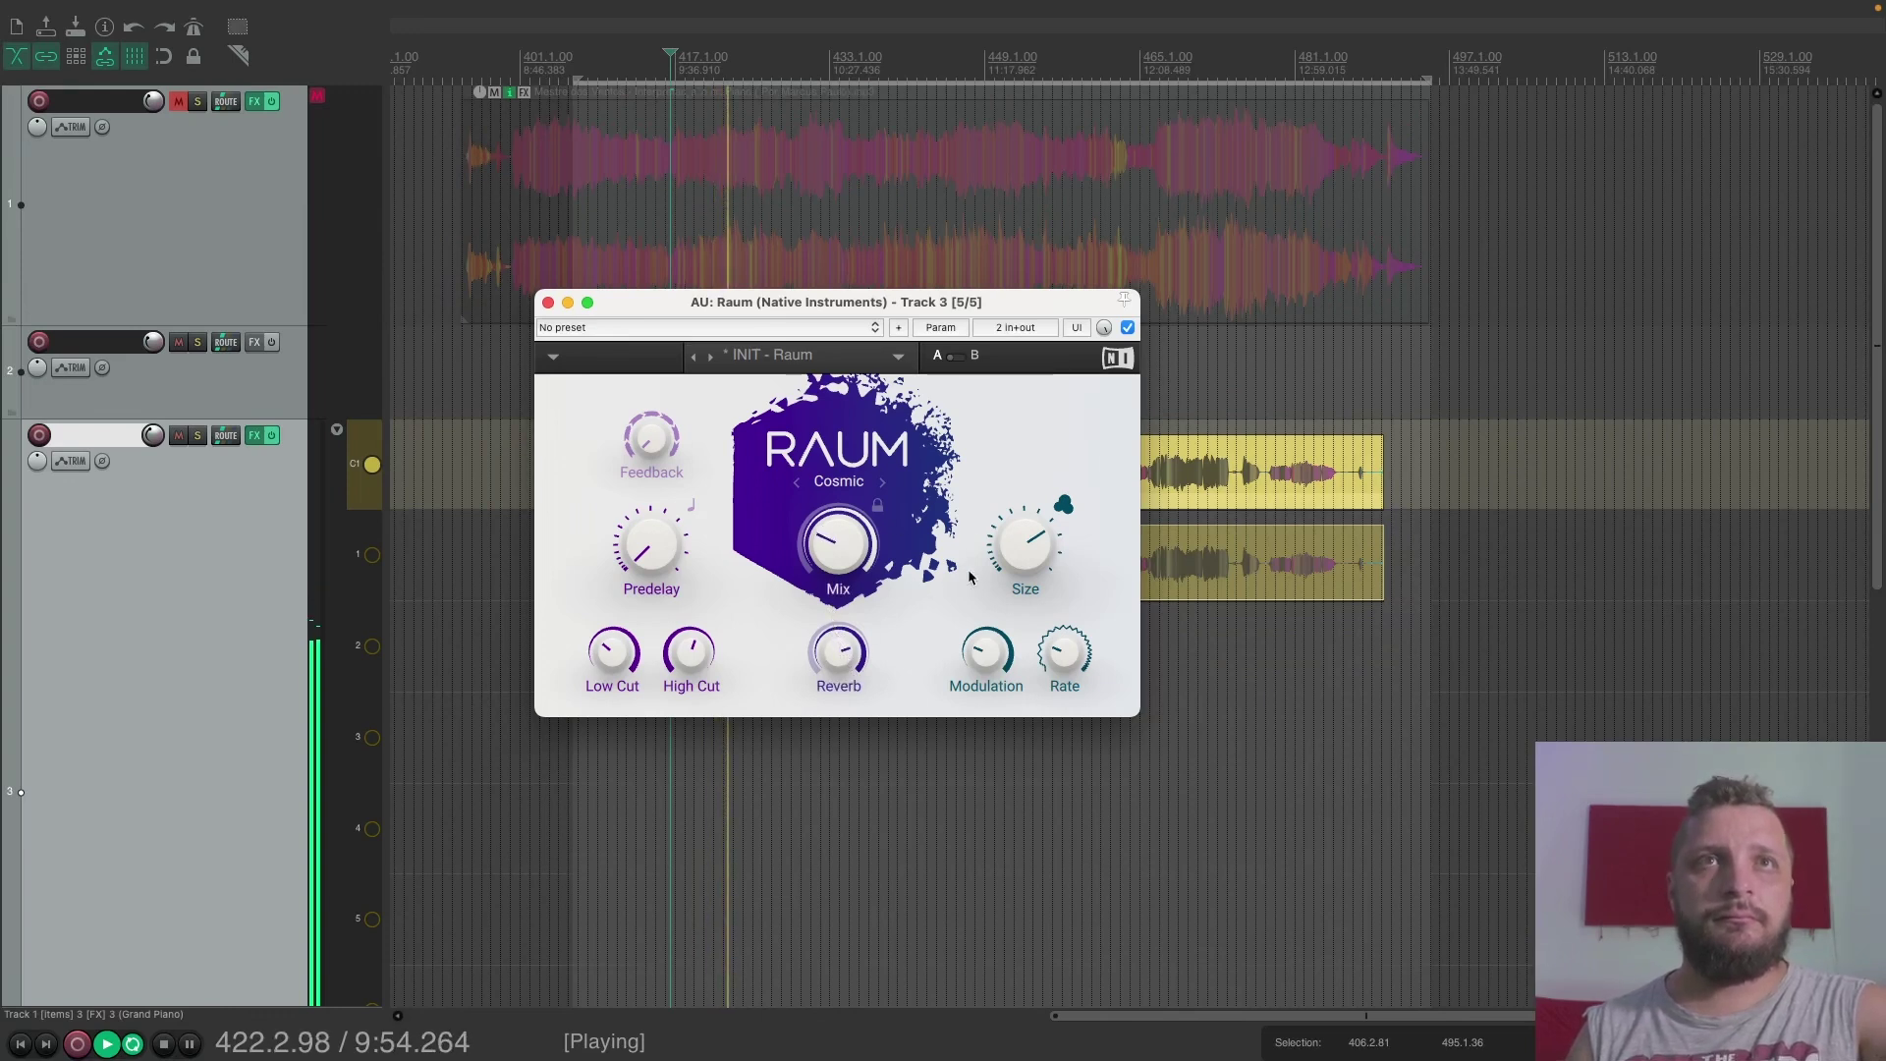
key("space")
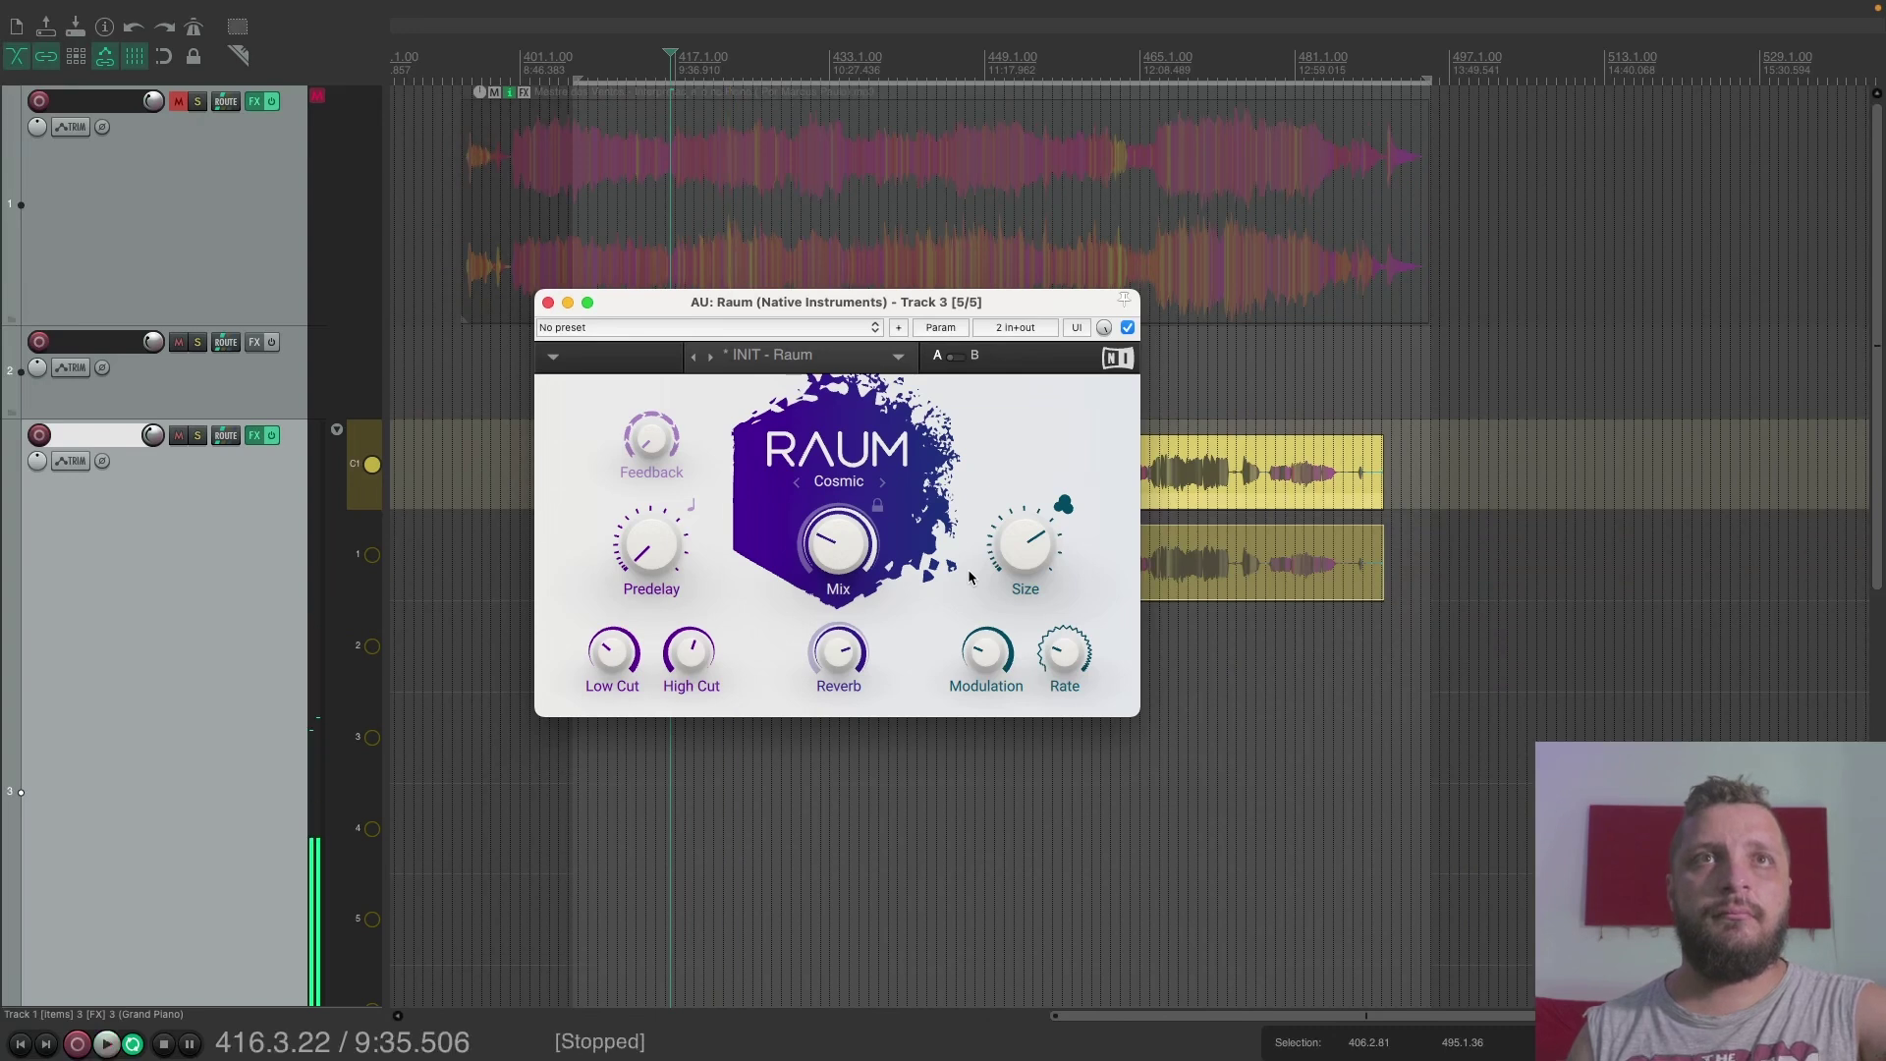
Switch Raum to the Grounded mode, play the vocal and raise the Mix to at least 67 %.
left_click(882, 482)
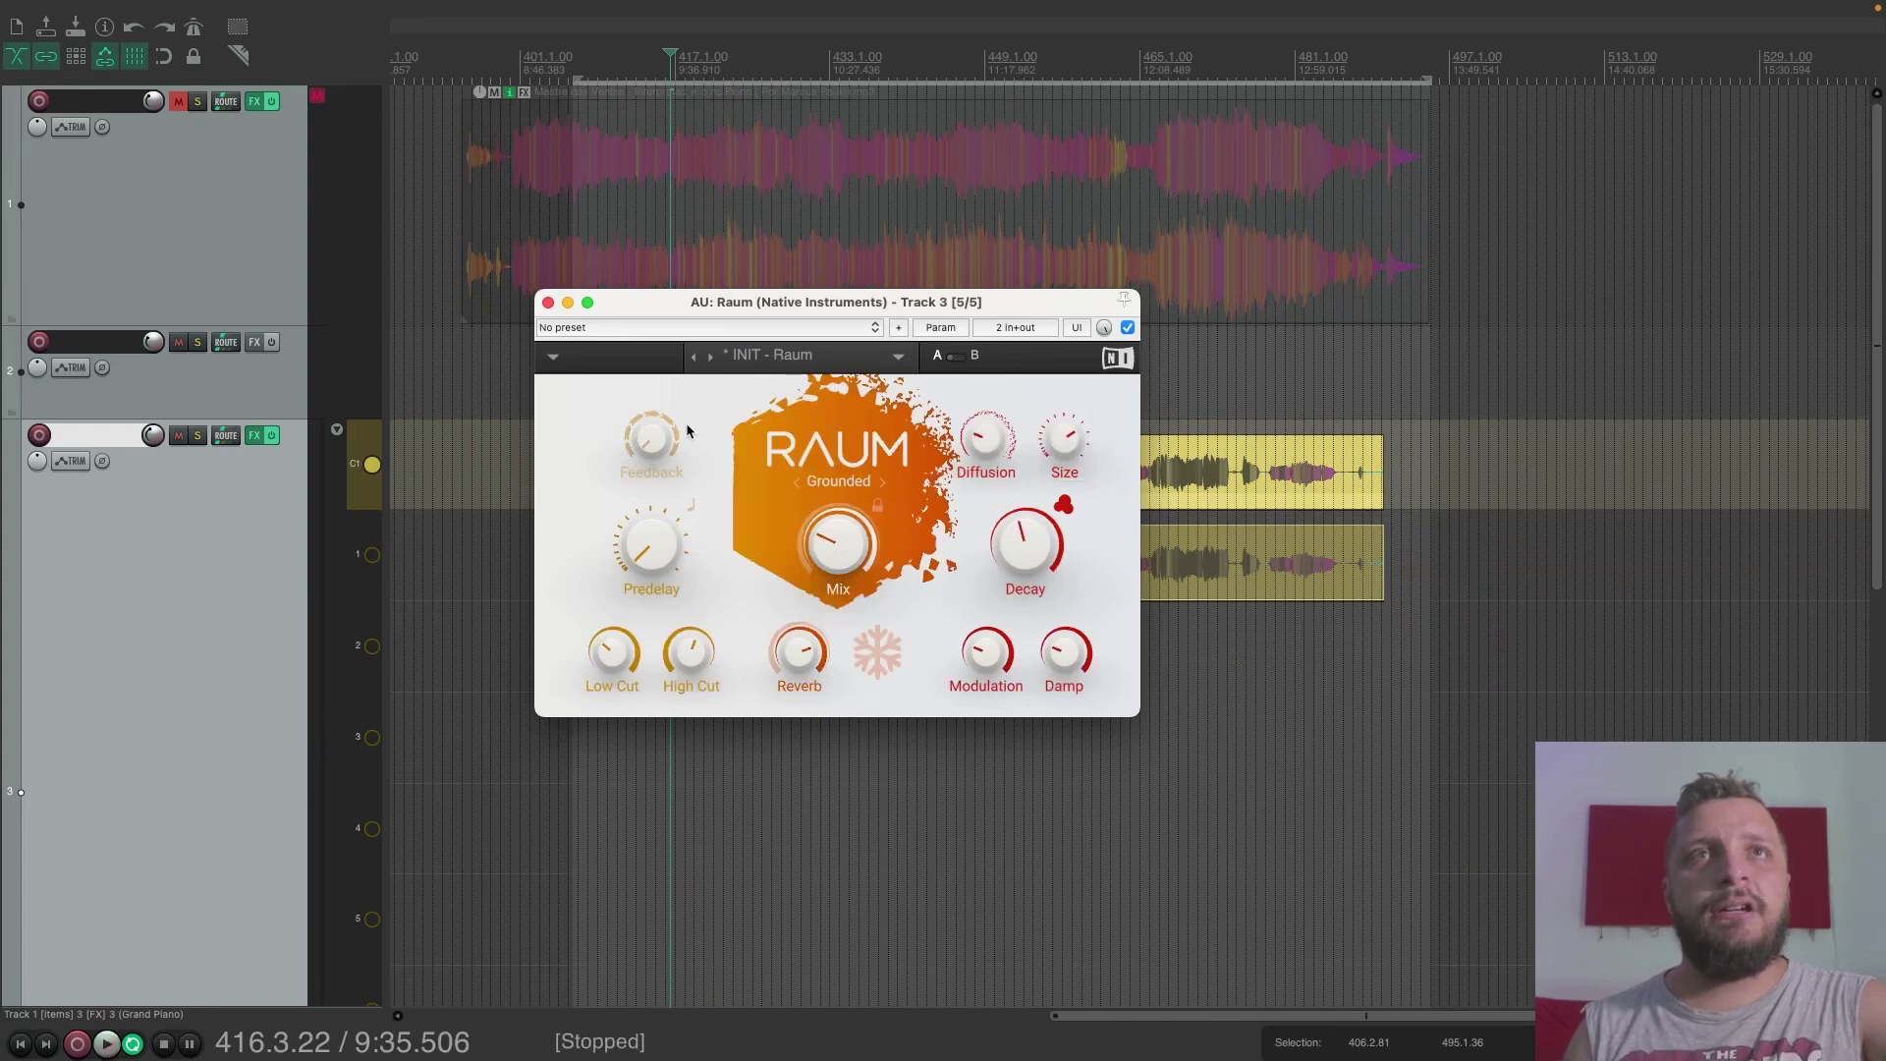
key("space")
mouse_move(826, 512)
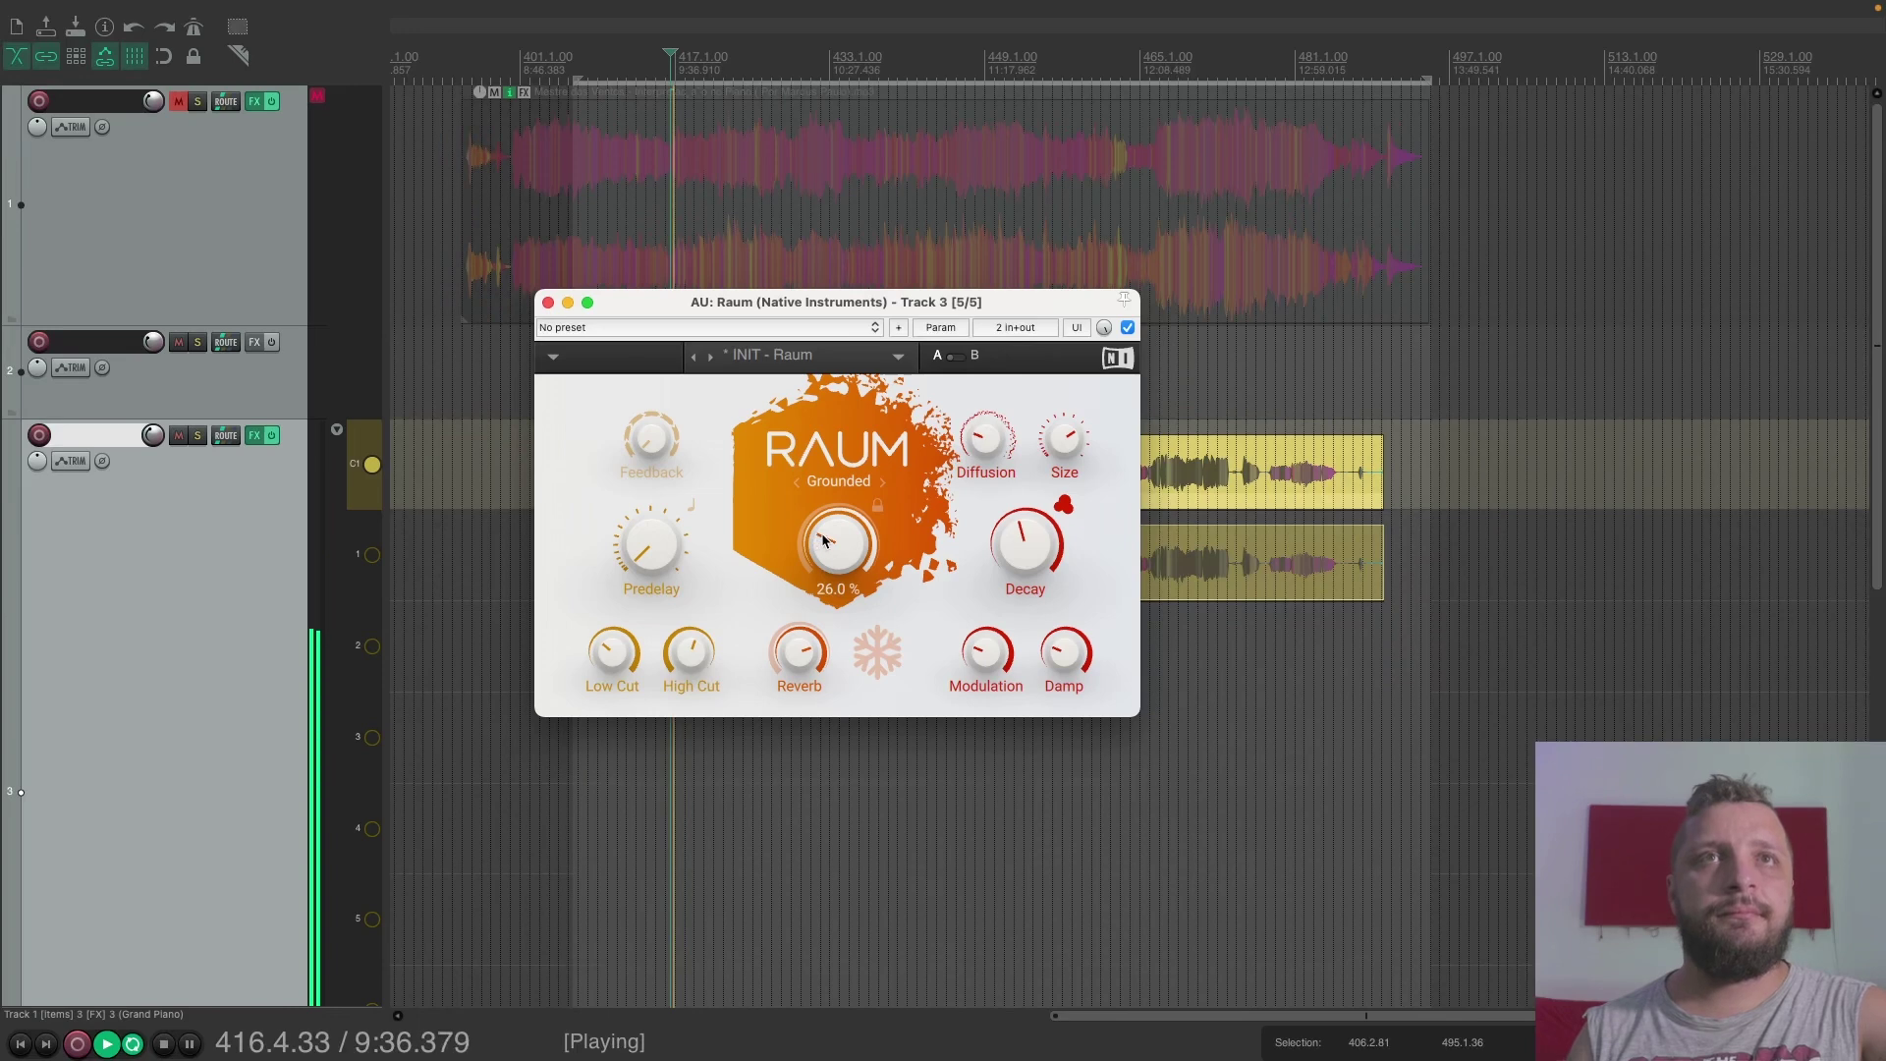
left_click_drag(825, 513, 884, 391)
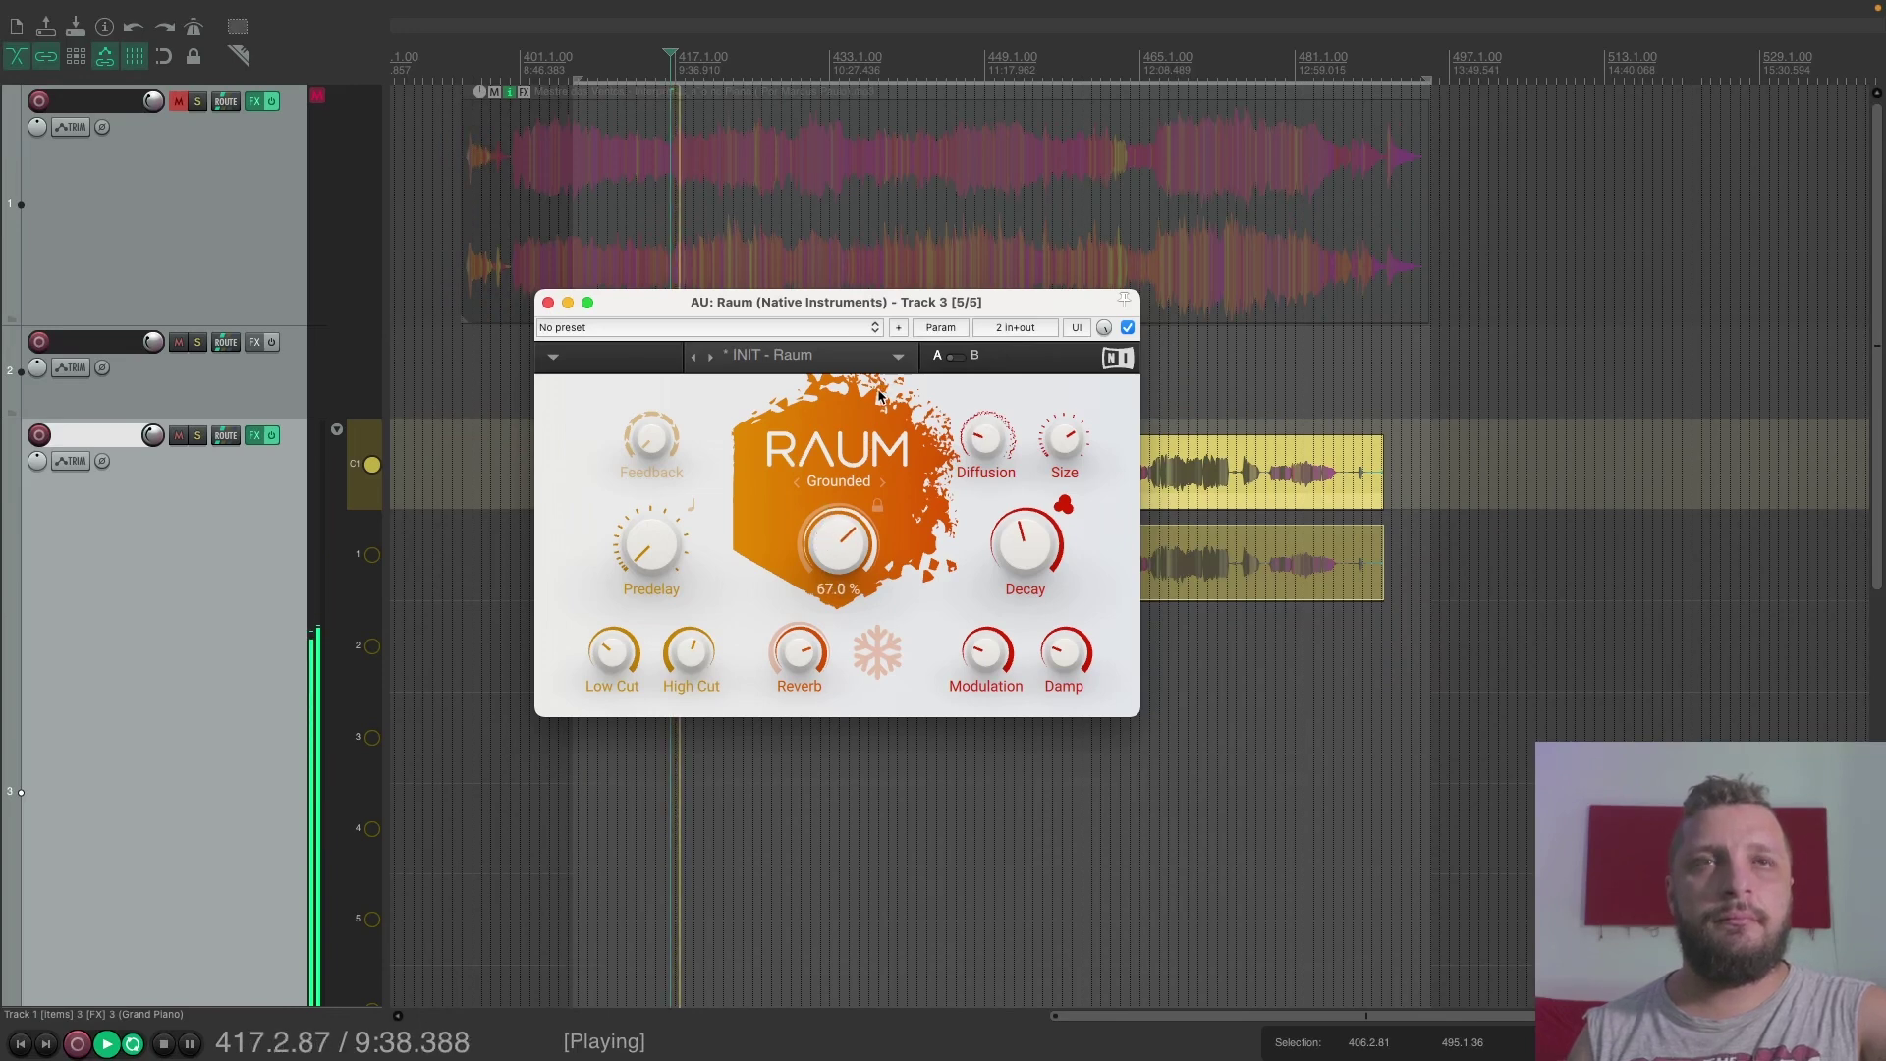
Set Grounded's Reverb to about 80.5 %, Diffusion to about 41.5 % and Decay to about 3.1 s, raise Damp, and stop playback.
mouse_move(1039, 530)
left_mouse_down()
mouse_move(1039, 492)
mouse_move(1032, 556)
left_mouse_up()
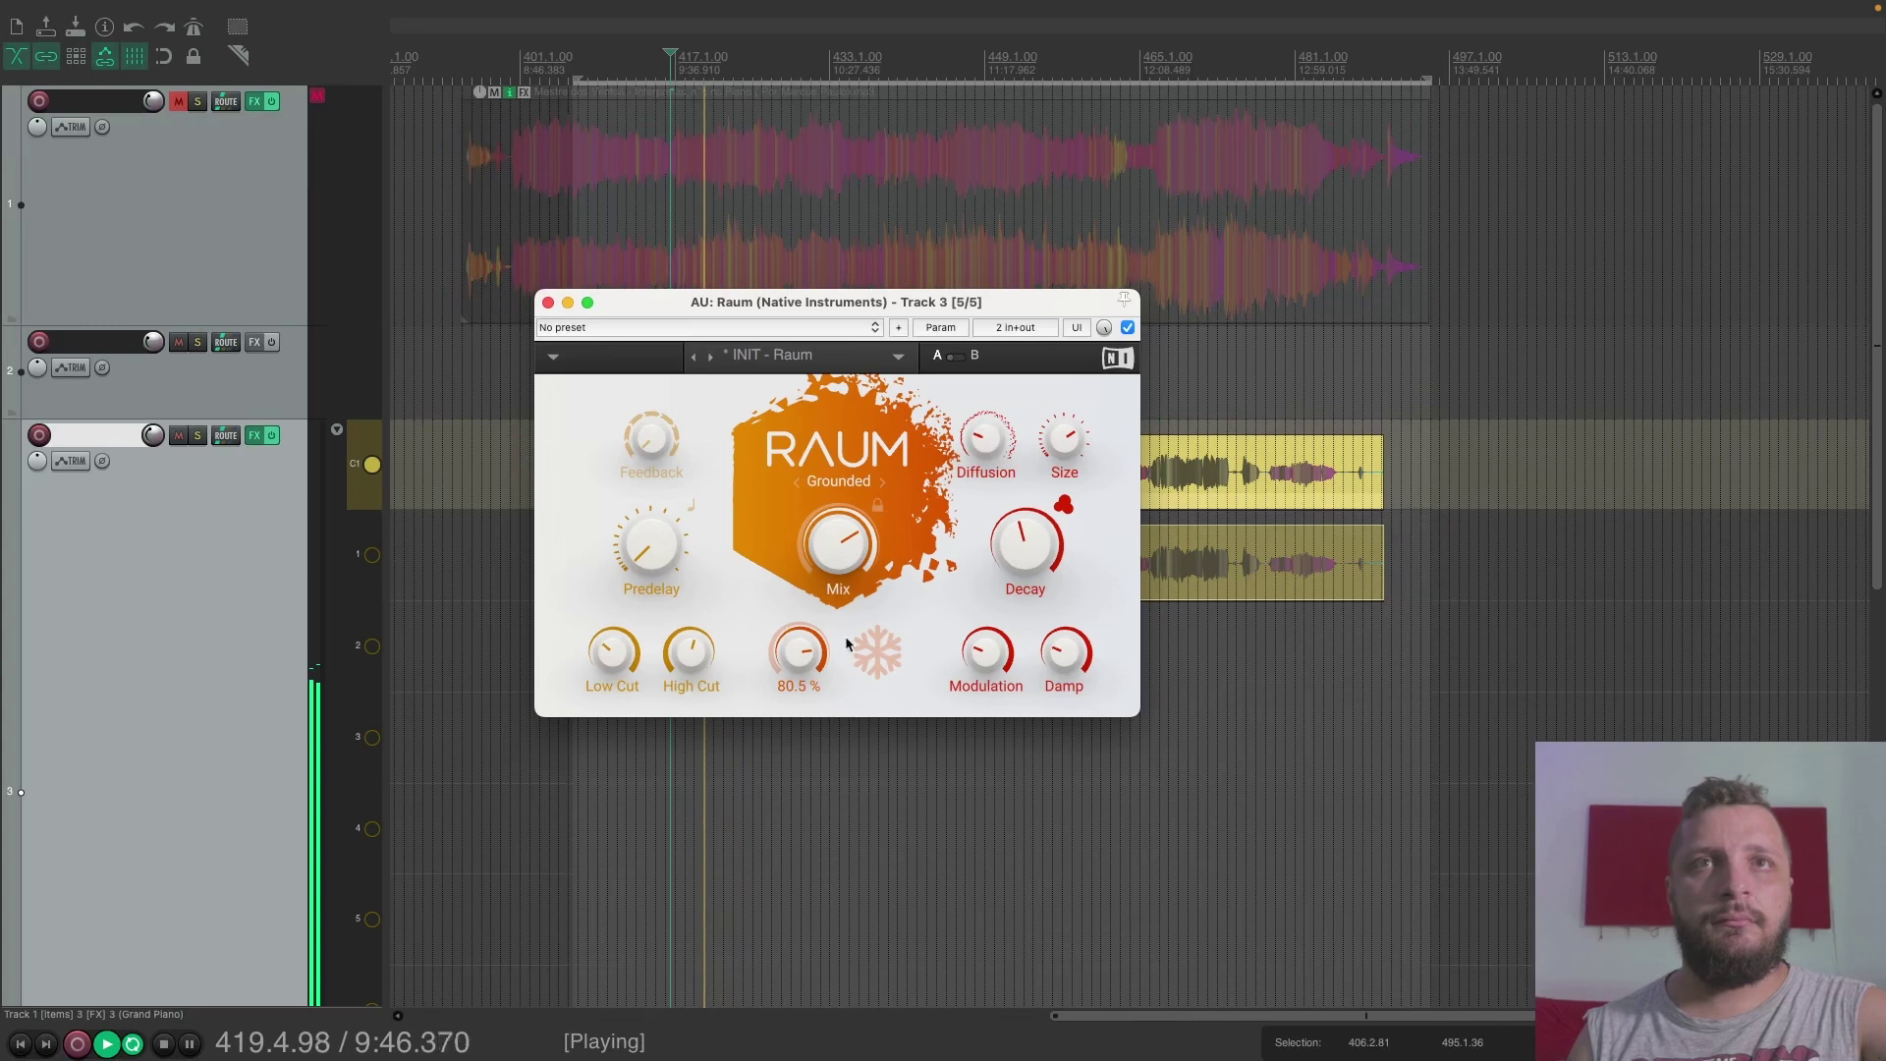
left_click_drag(1073, 668, 1072, 652)
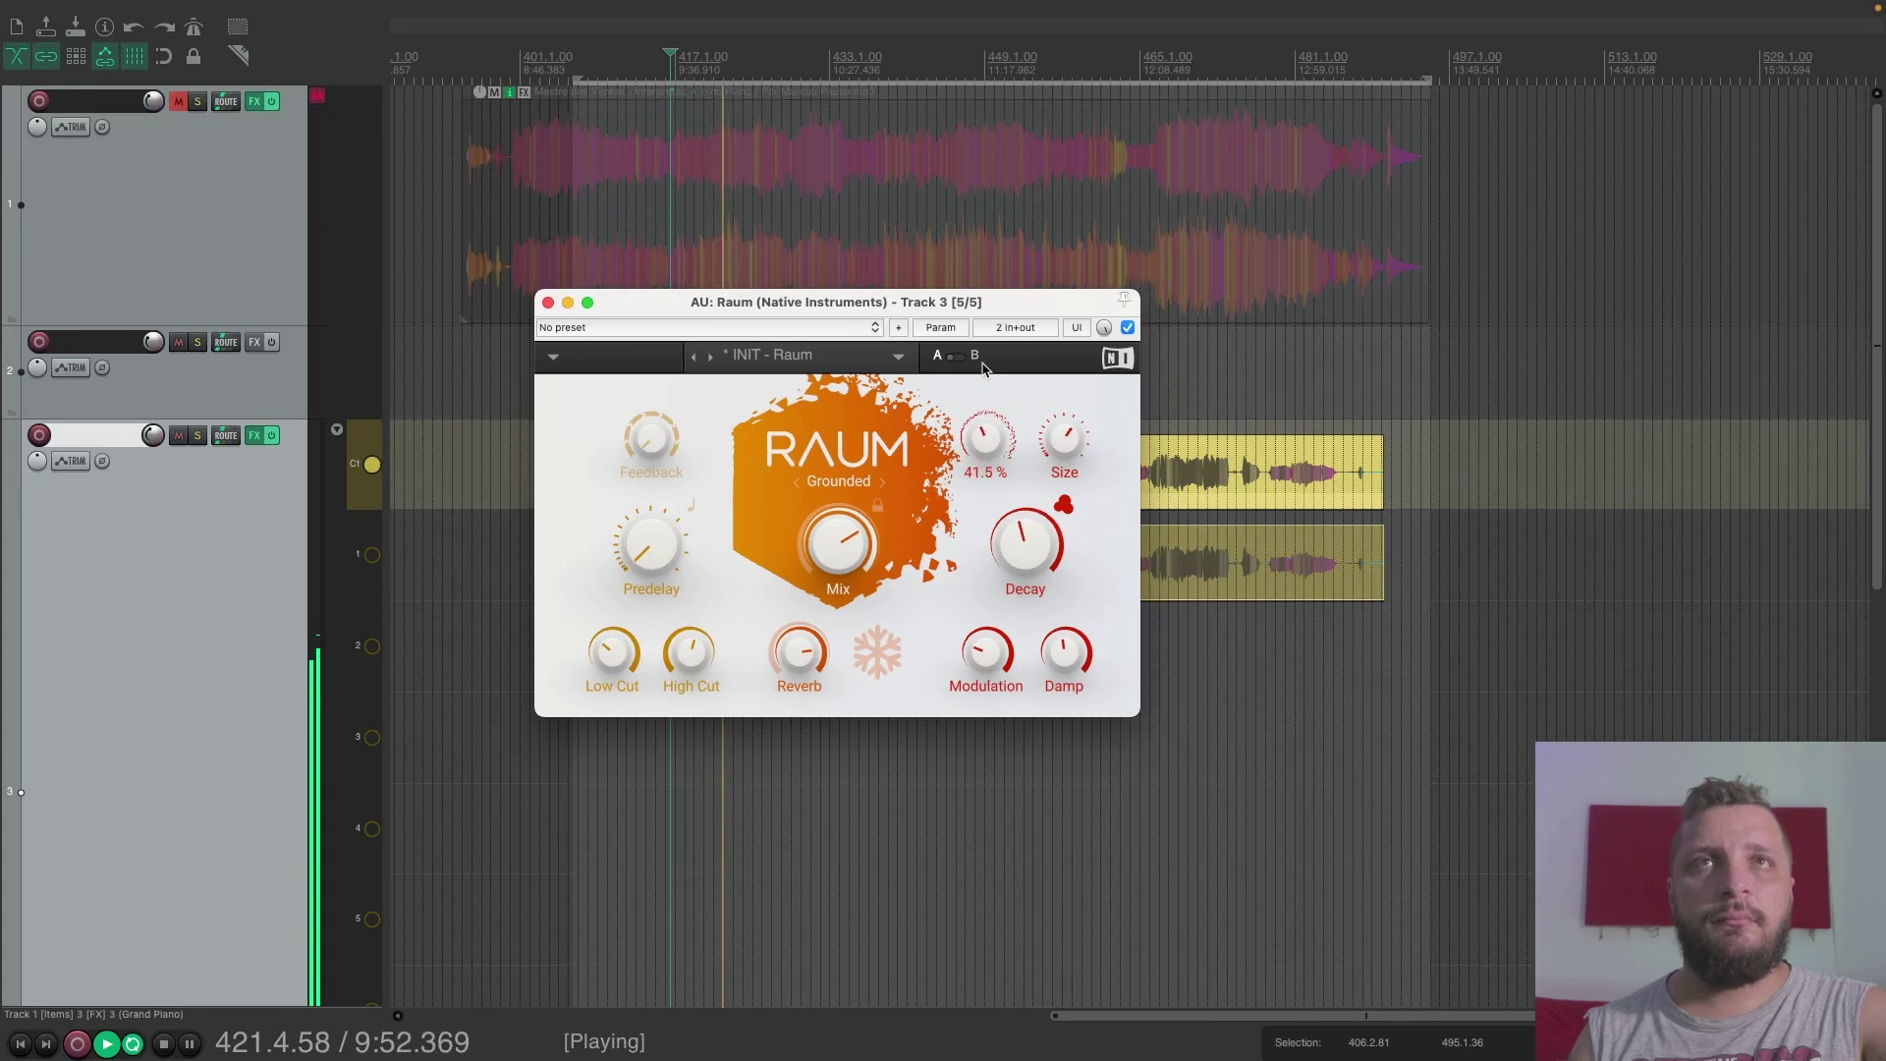
left_click_drag(1028, 561, 1028, 554)
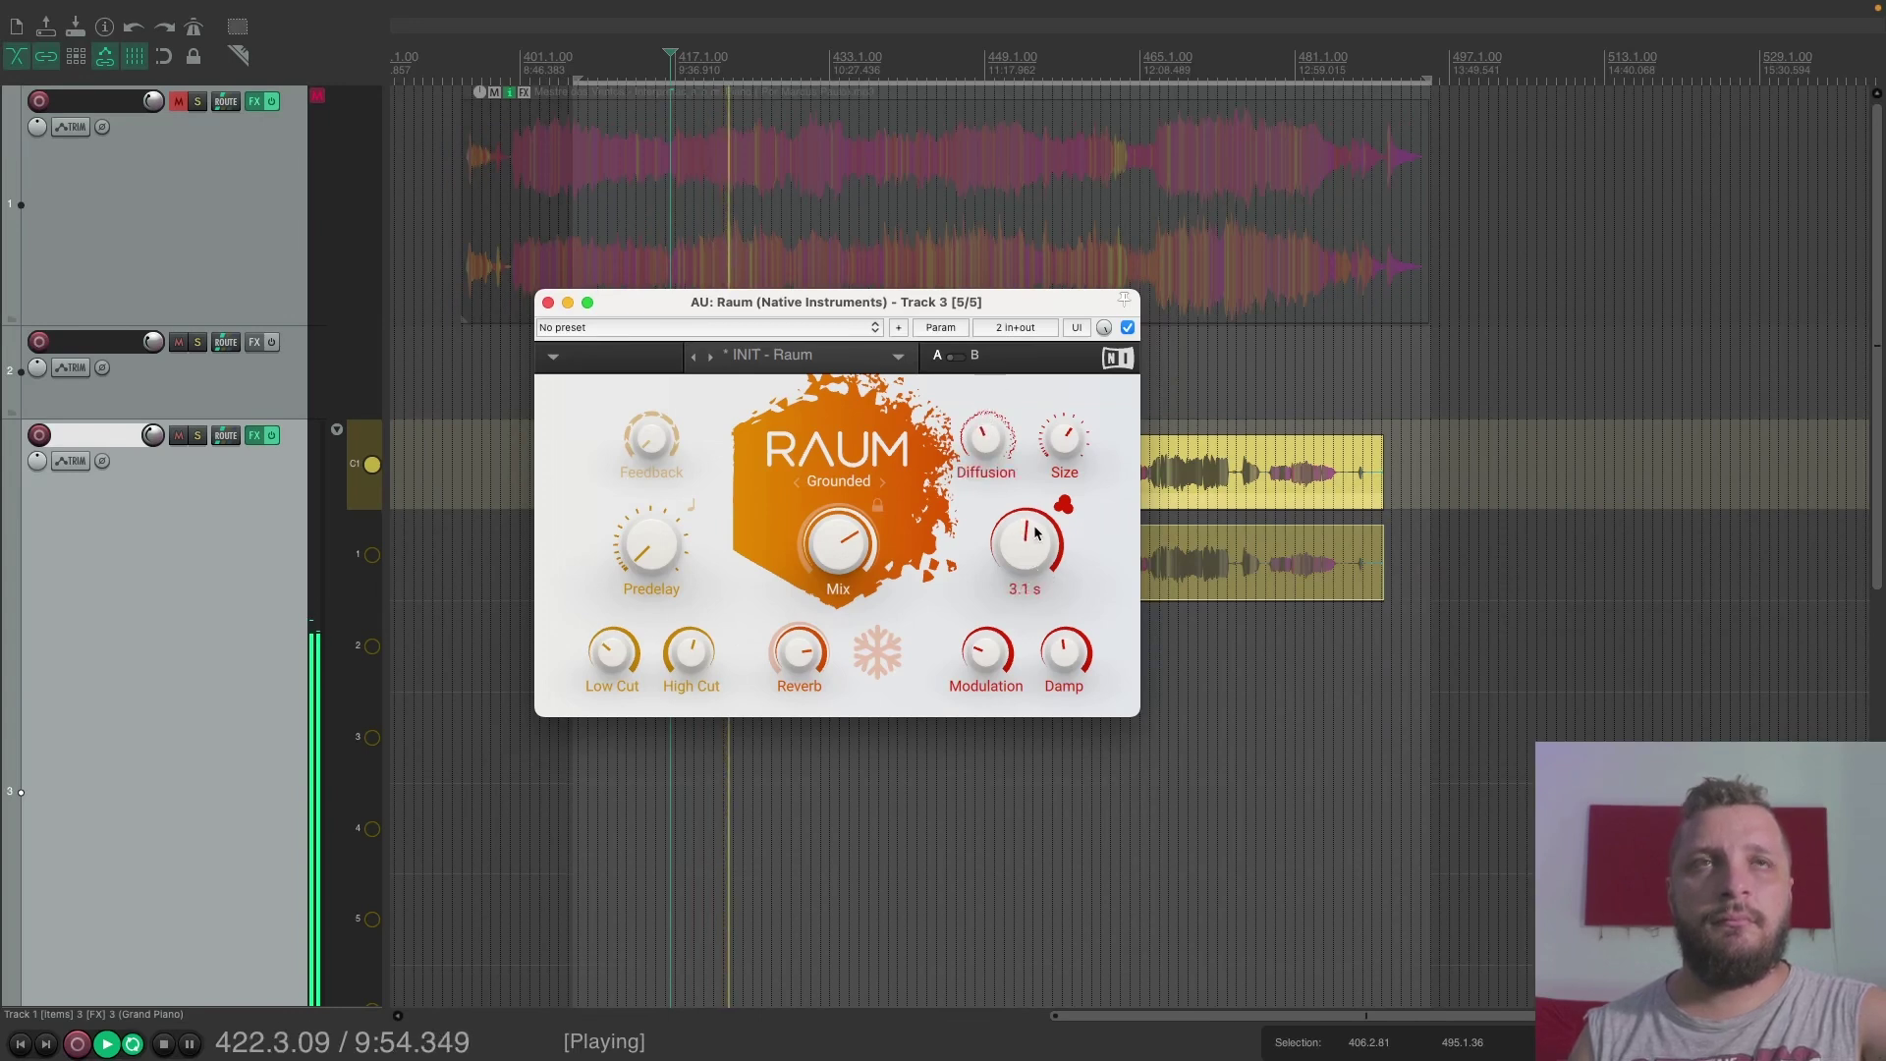
key("space")
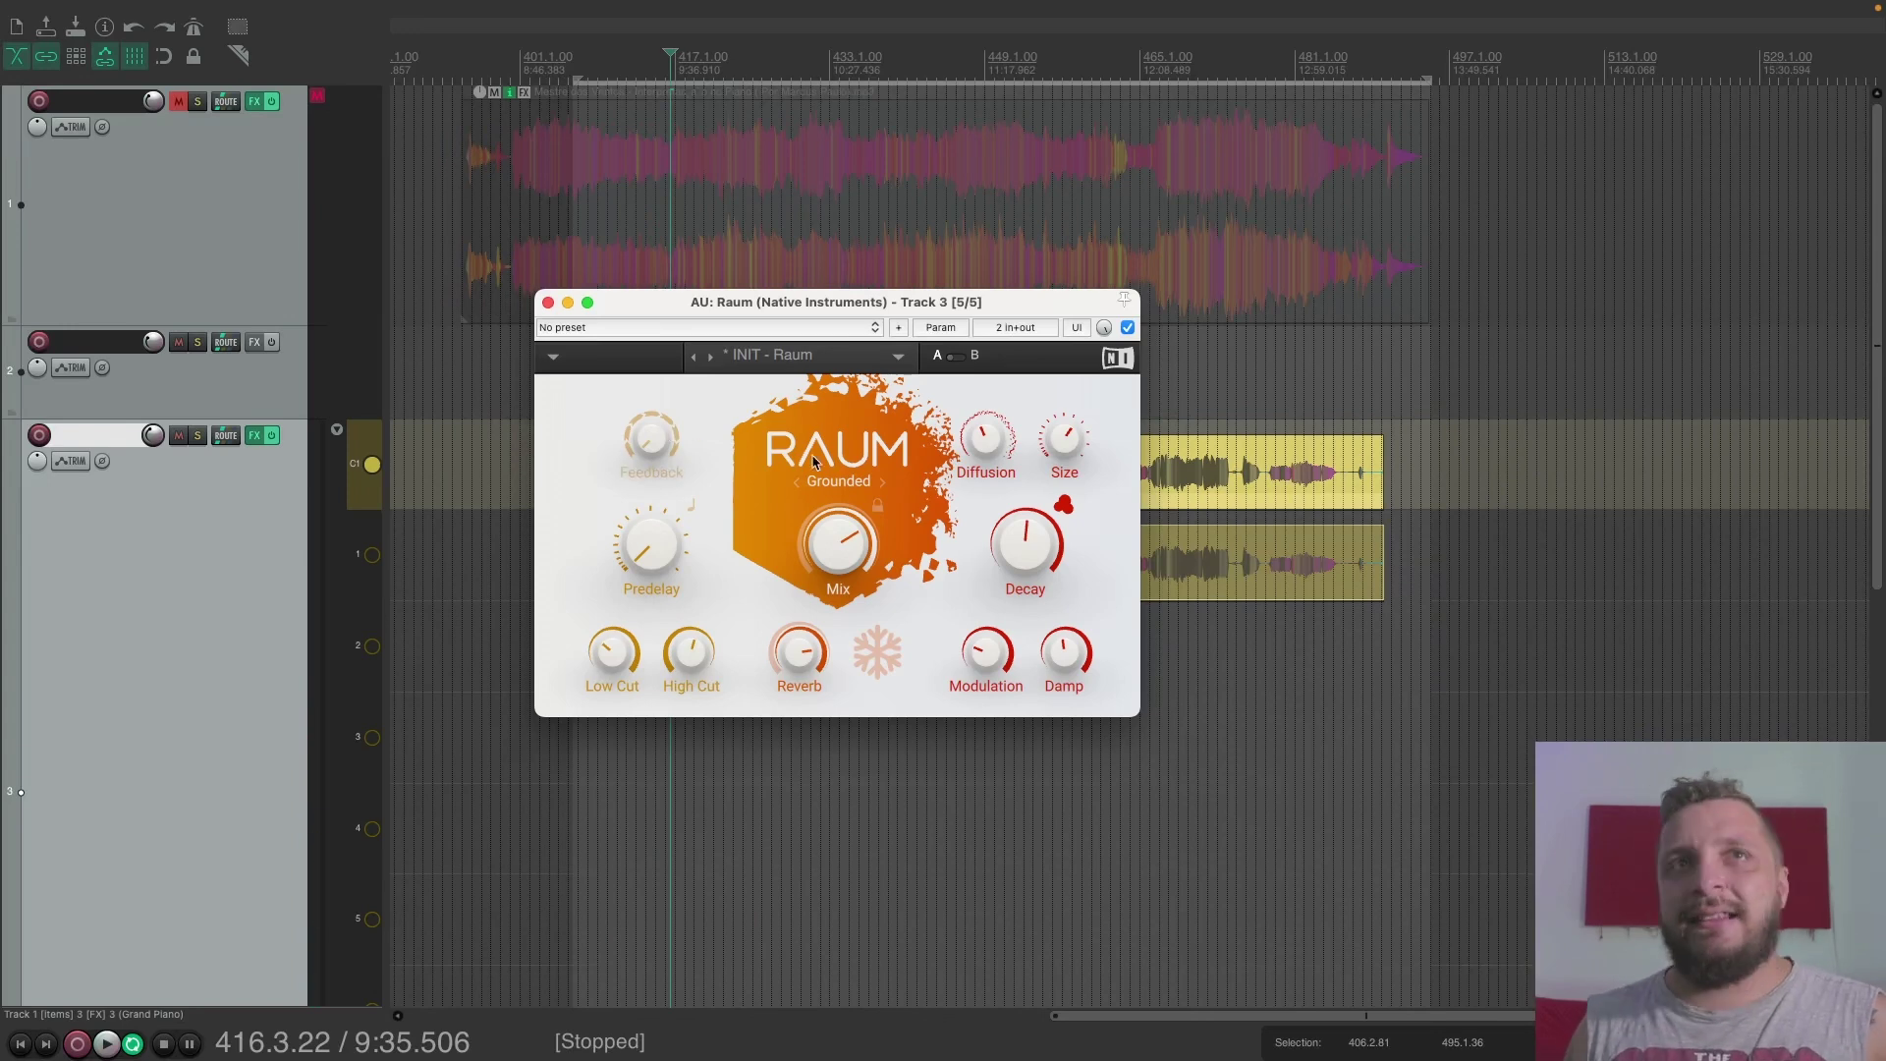
Look through Raum's factory preset categories, including Small and Echoes, without loading a preset.
left_click(896, 359)
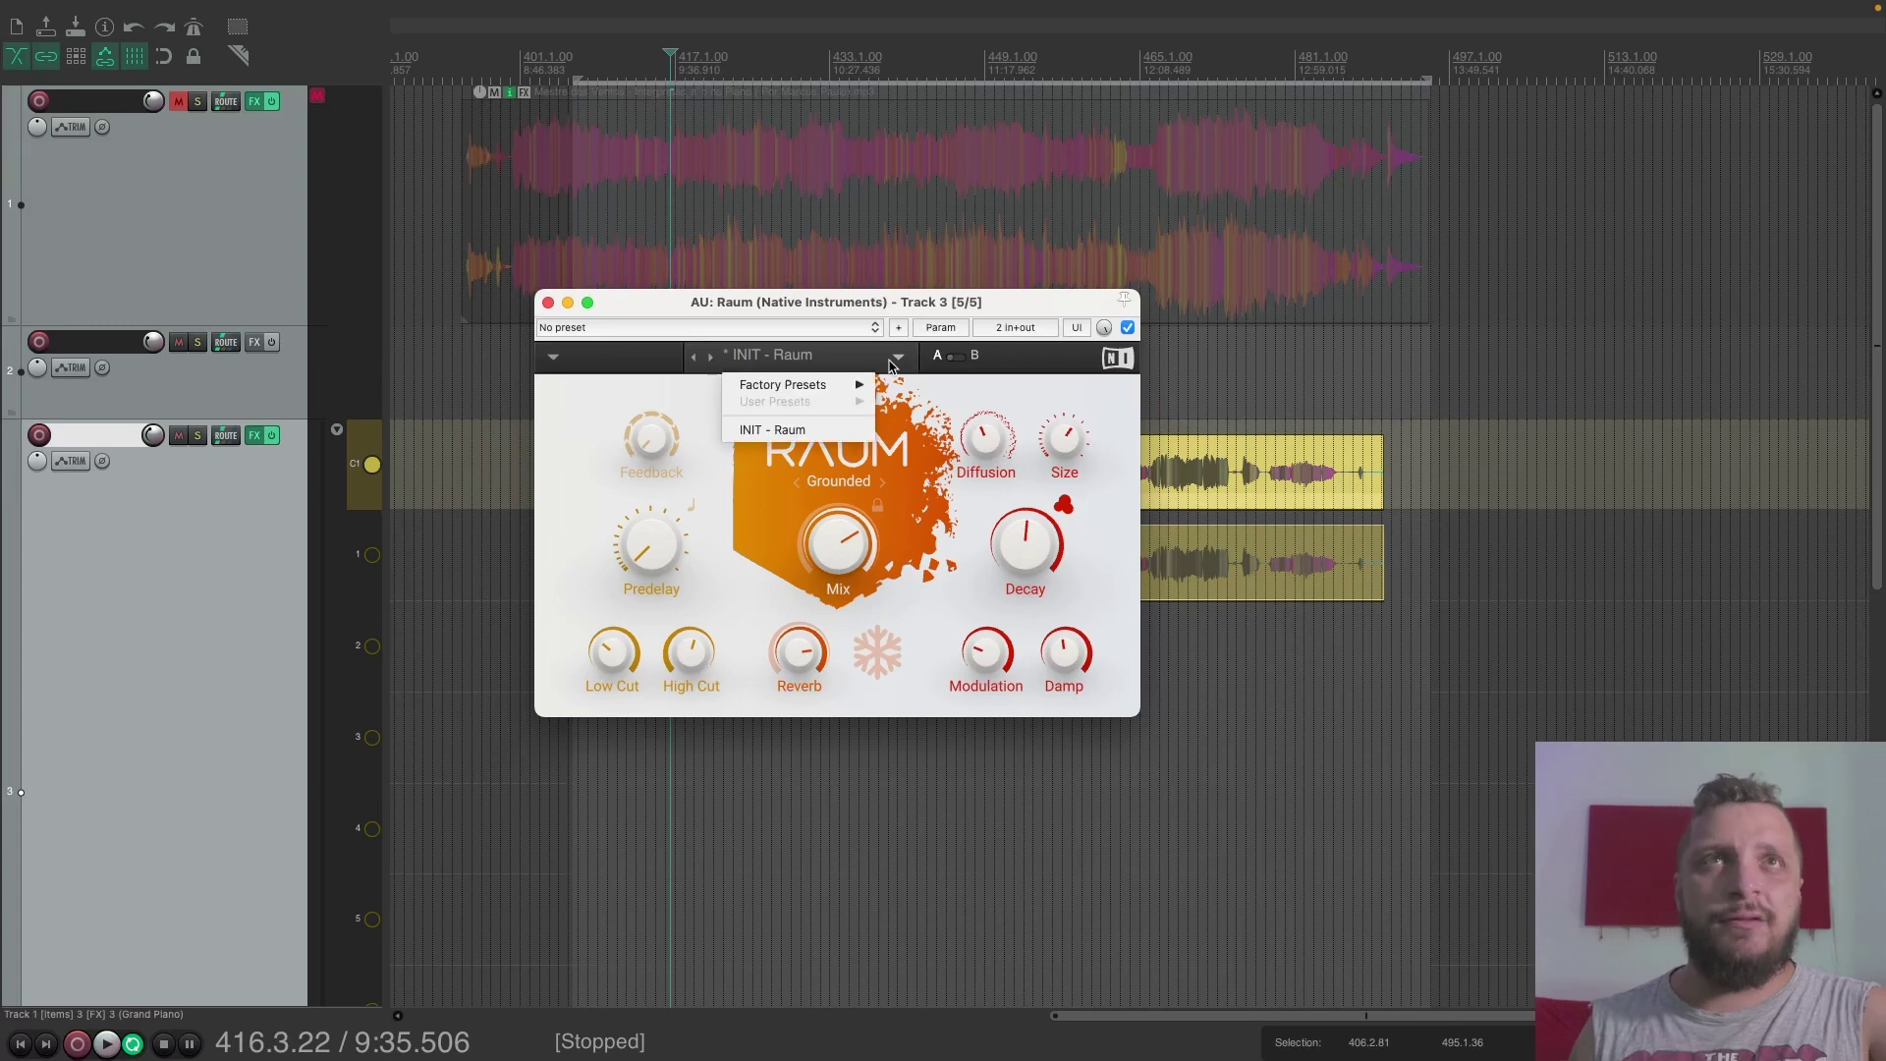
mouse_move(792, 388)
mouse_move(925, 403)
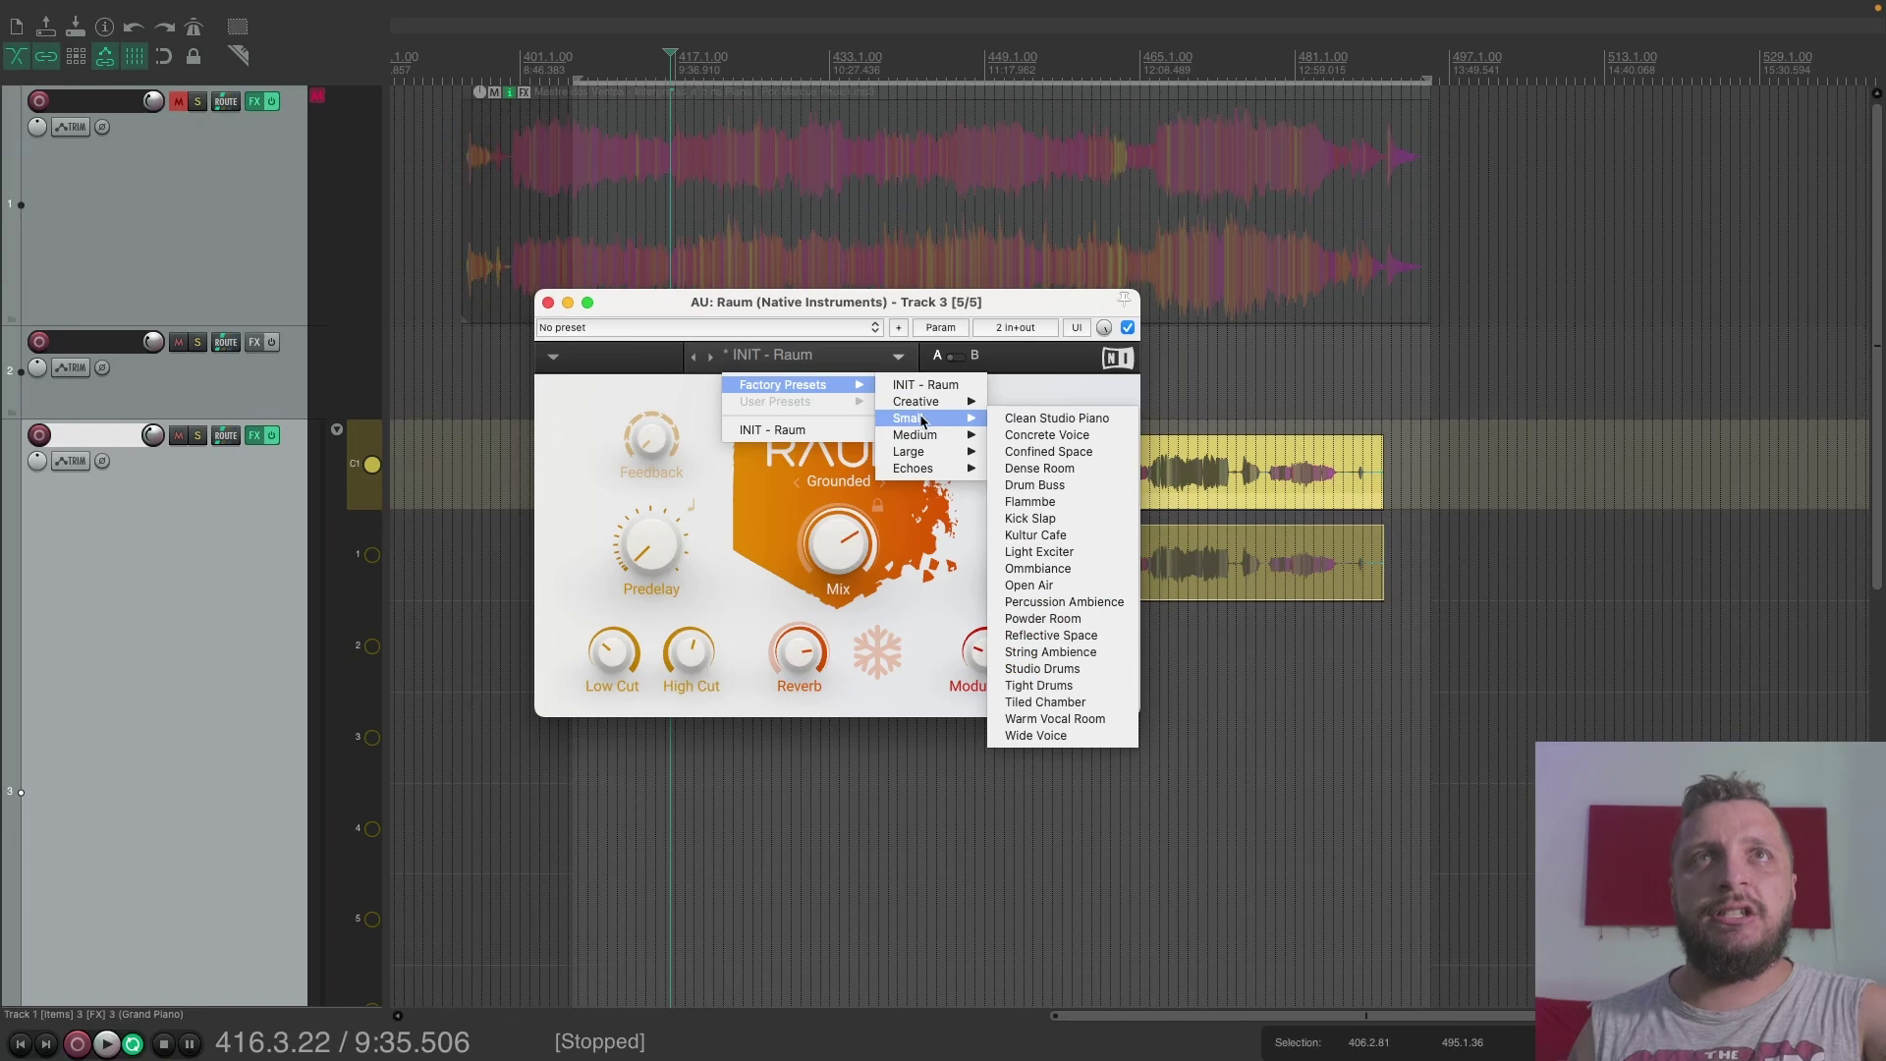
mouse_move(916, 454)
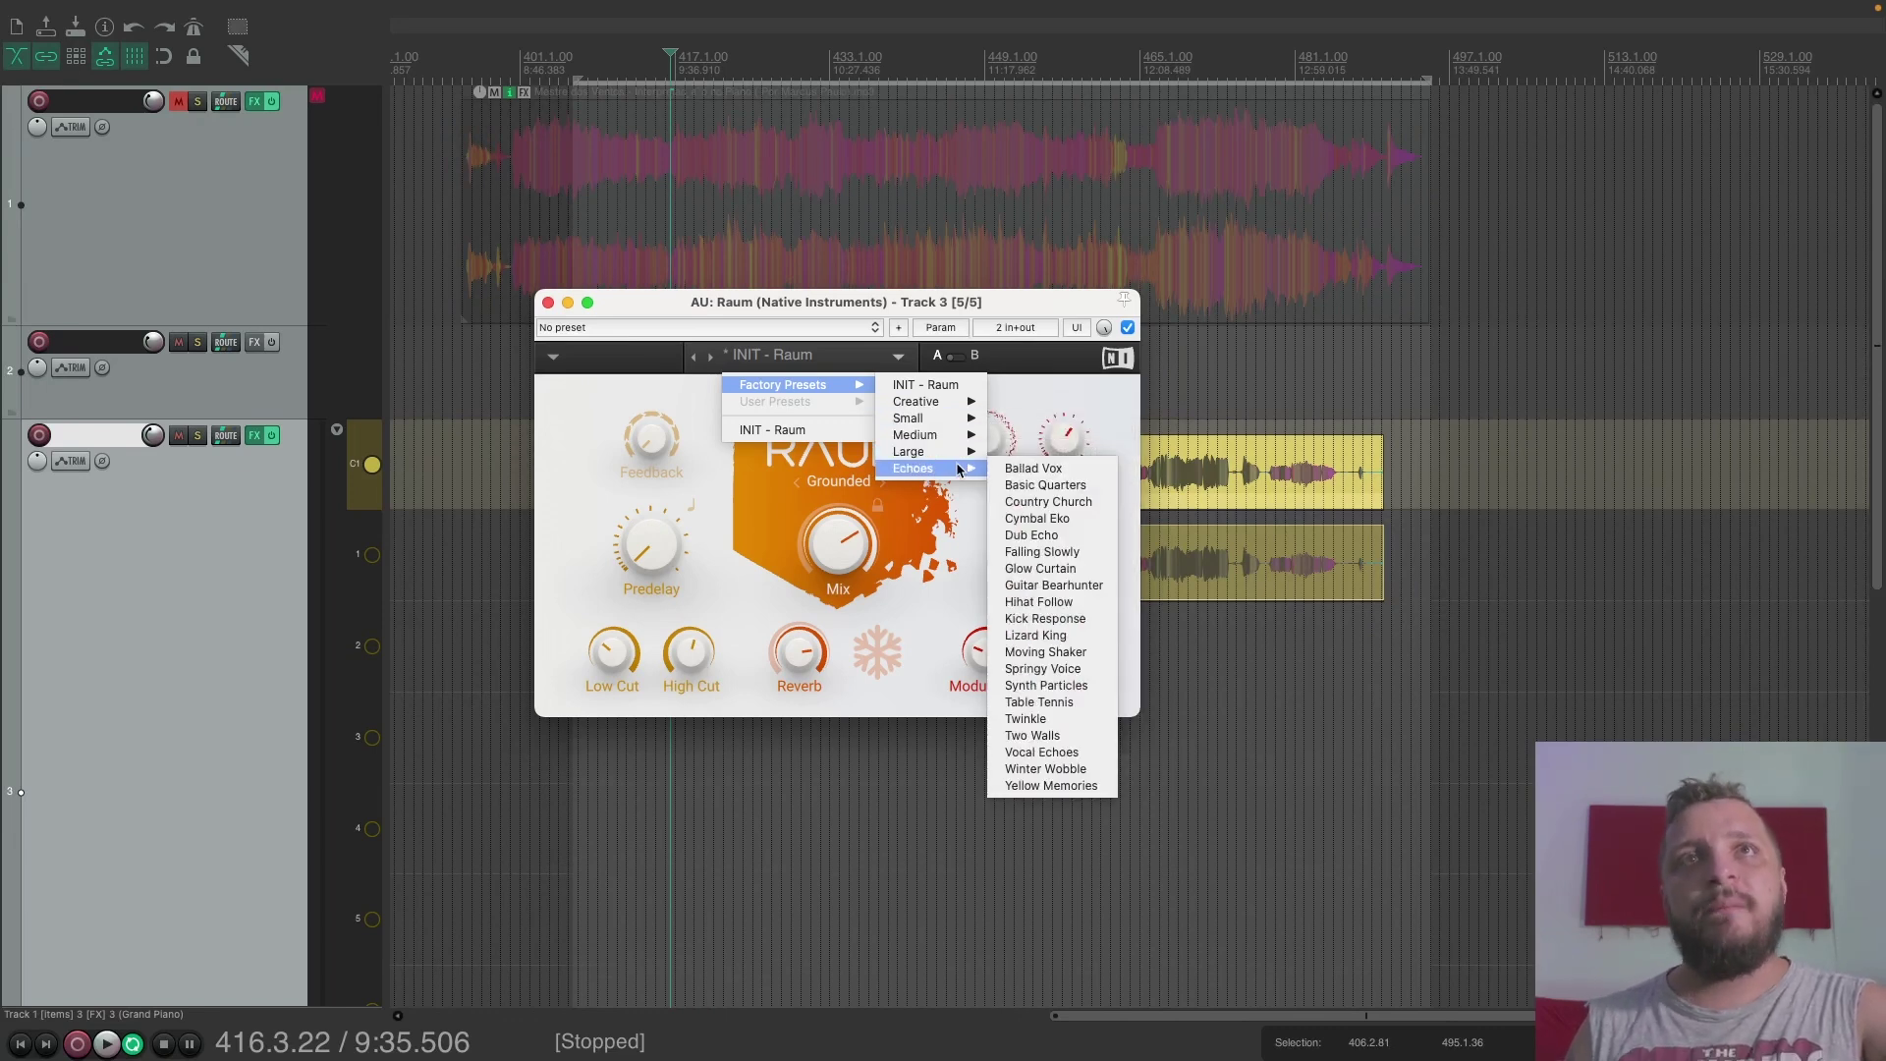
left_click(921, 590)
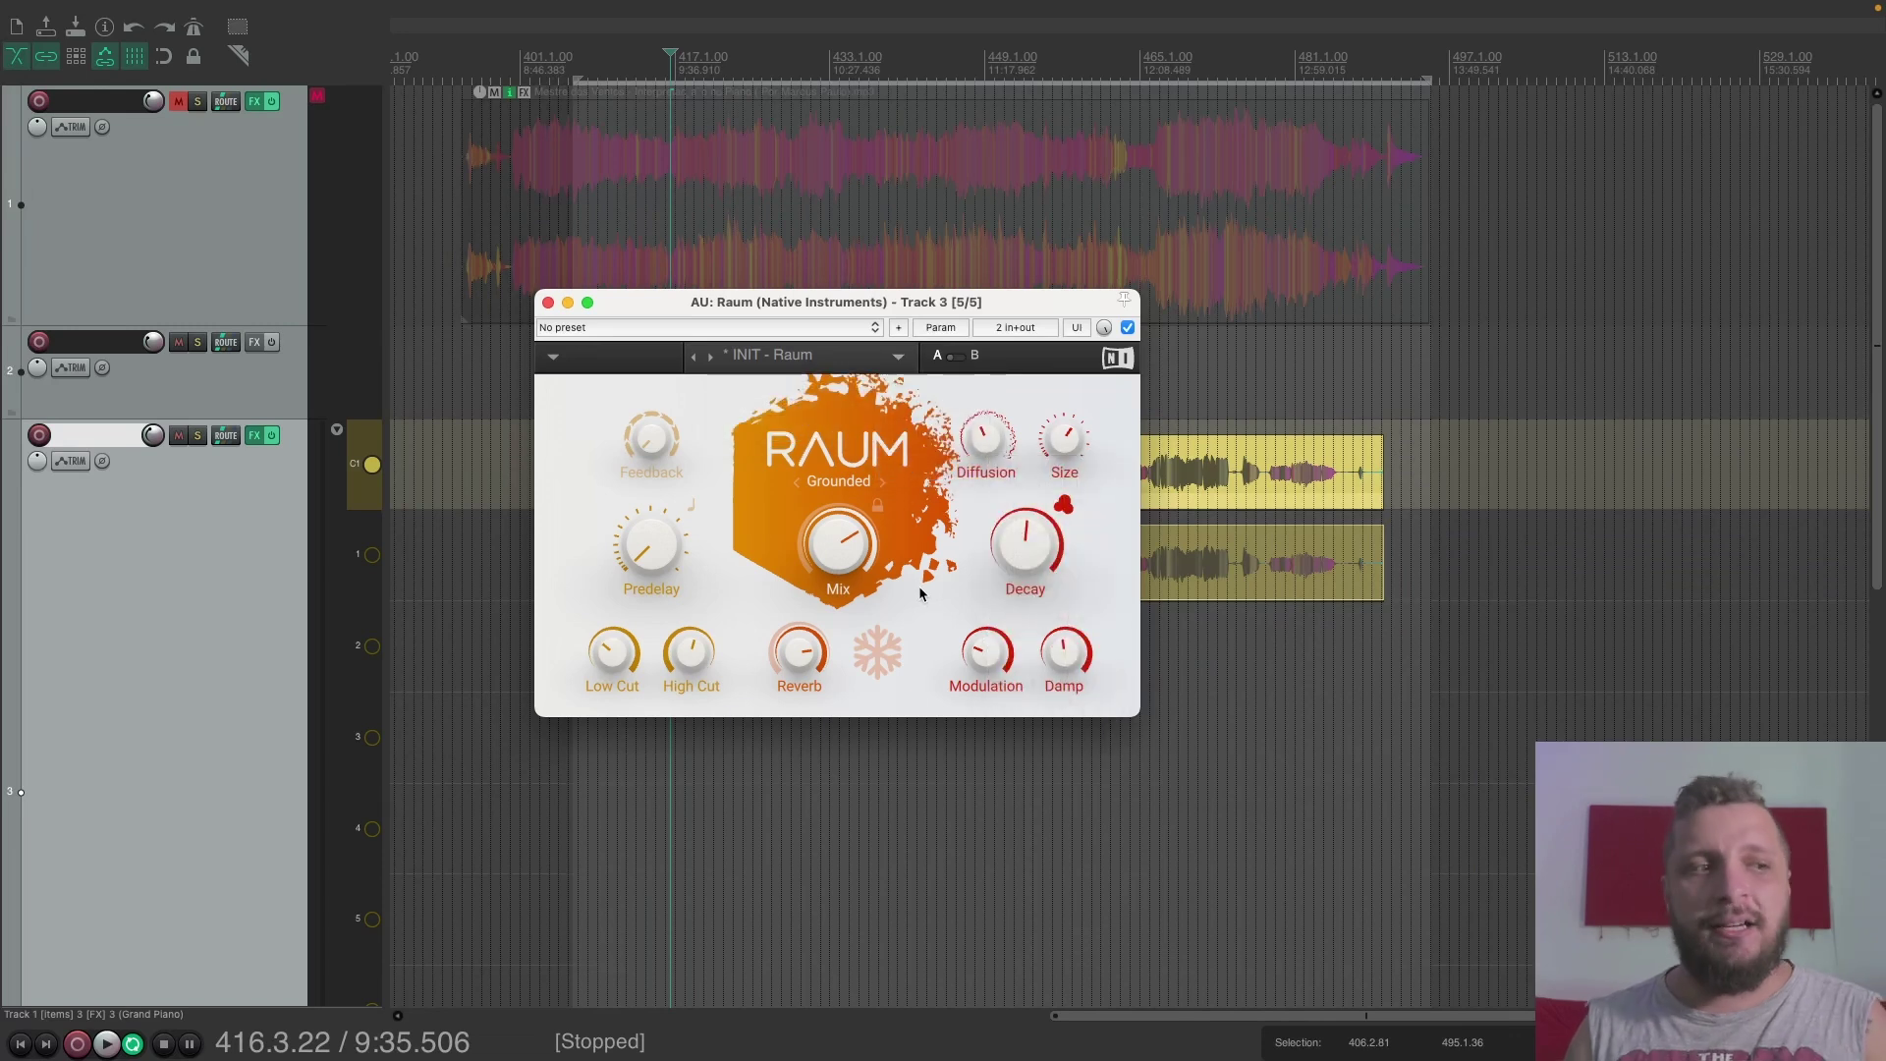
Remove Raum from Track 3's effects chain and add the AU version of Native Instruments Replika in its place.
left_click(255, 435)
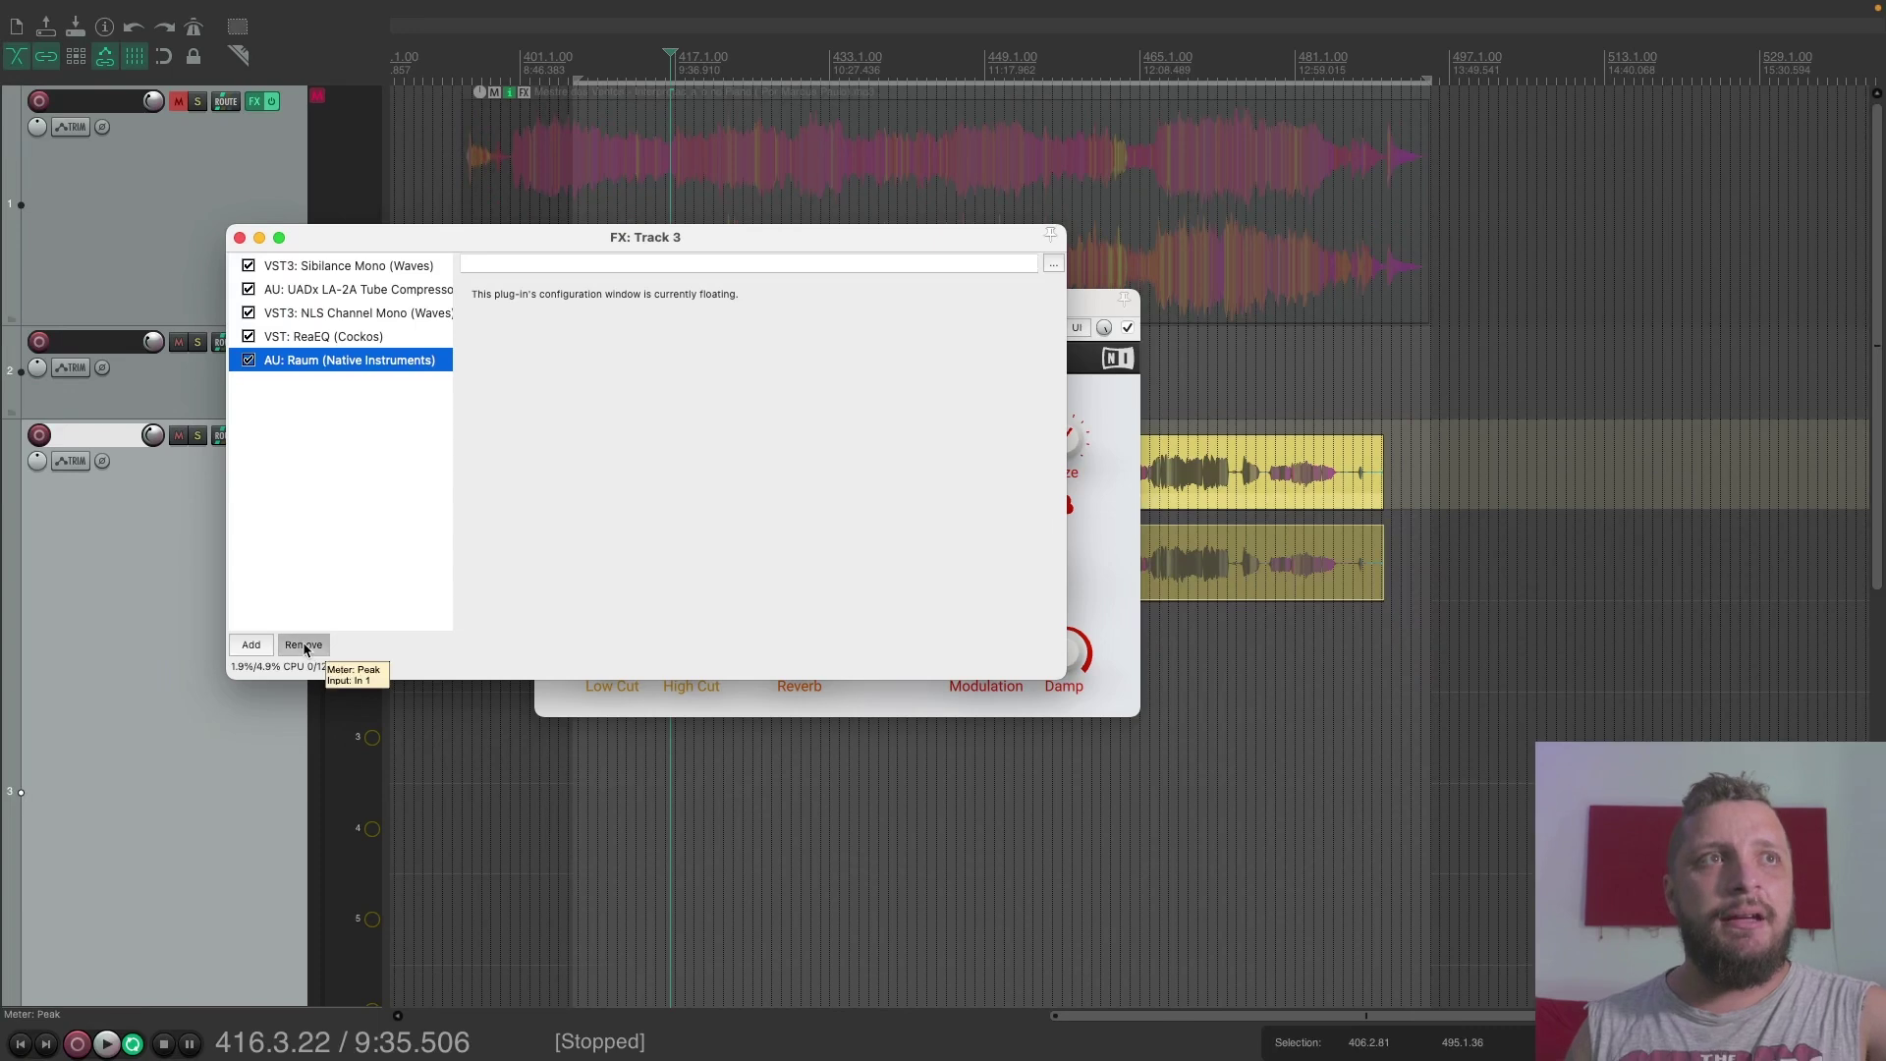
key("Delete")
left_click(251, 624)
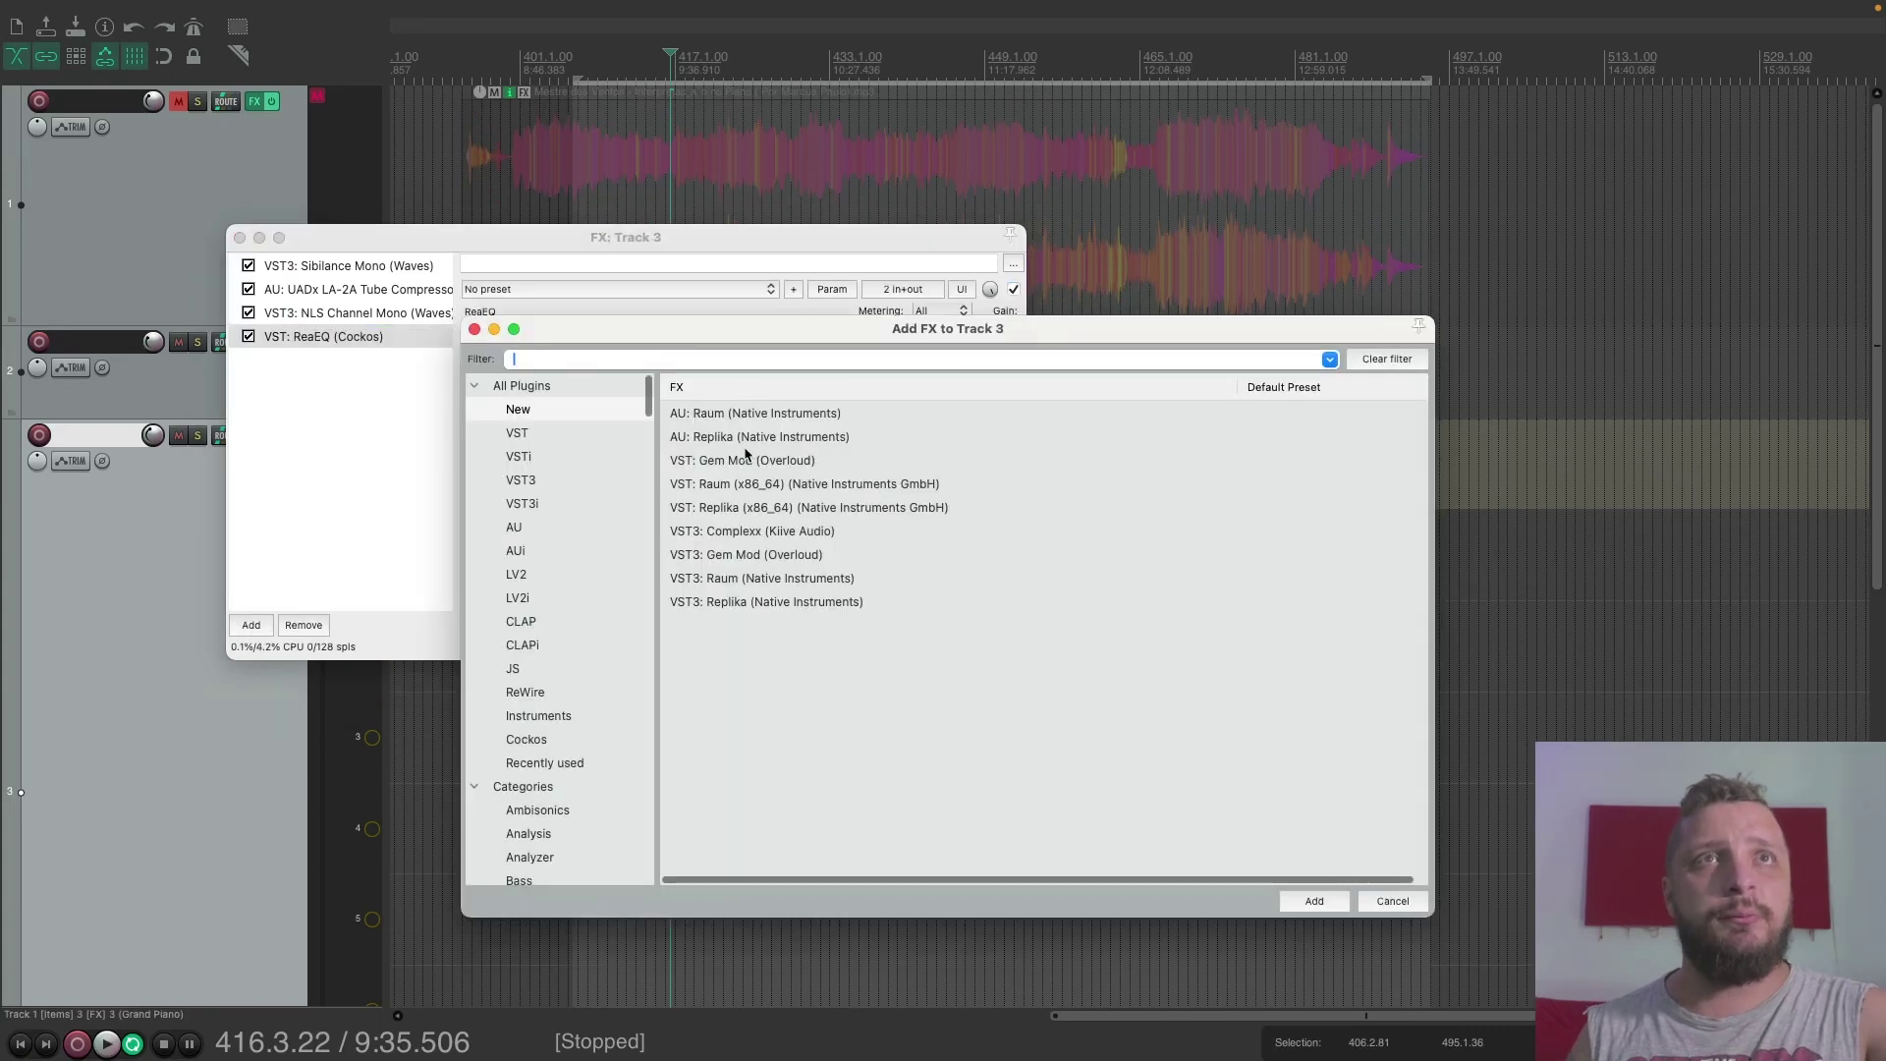
left_click(718, 434)
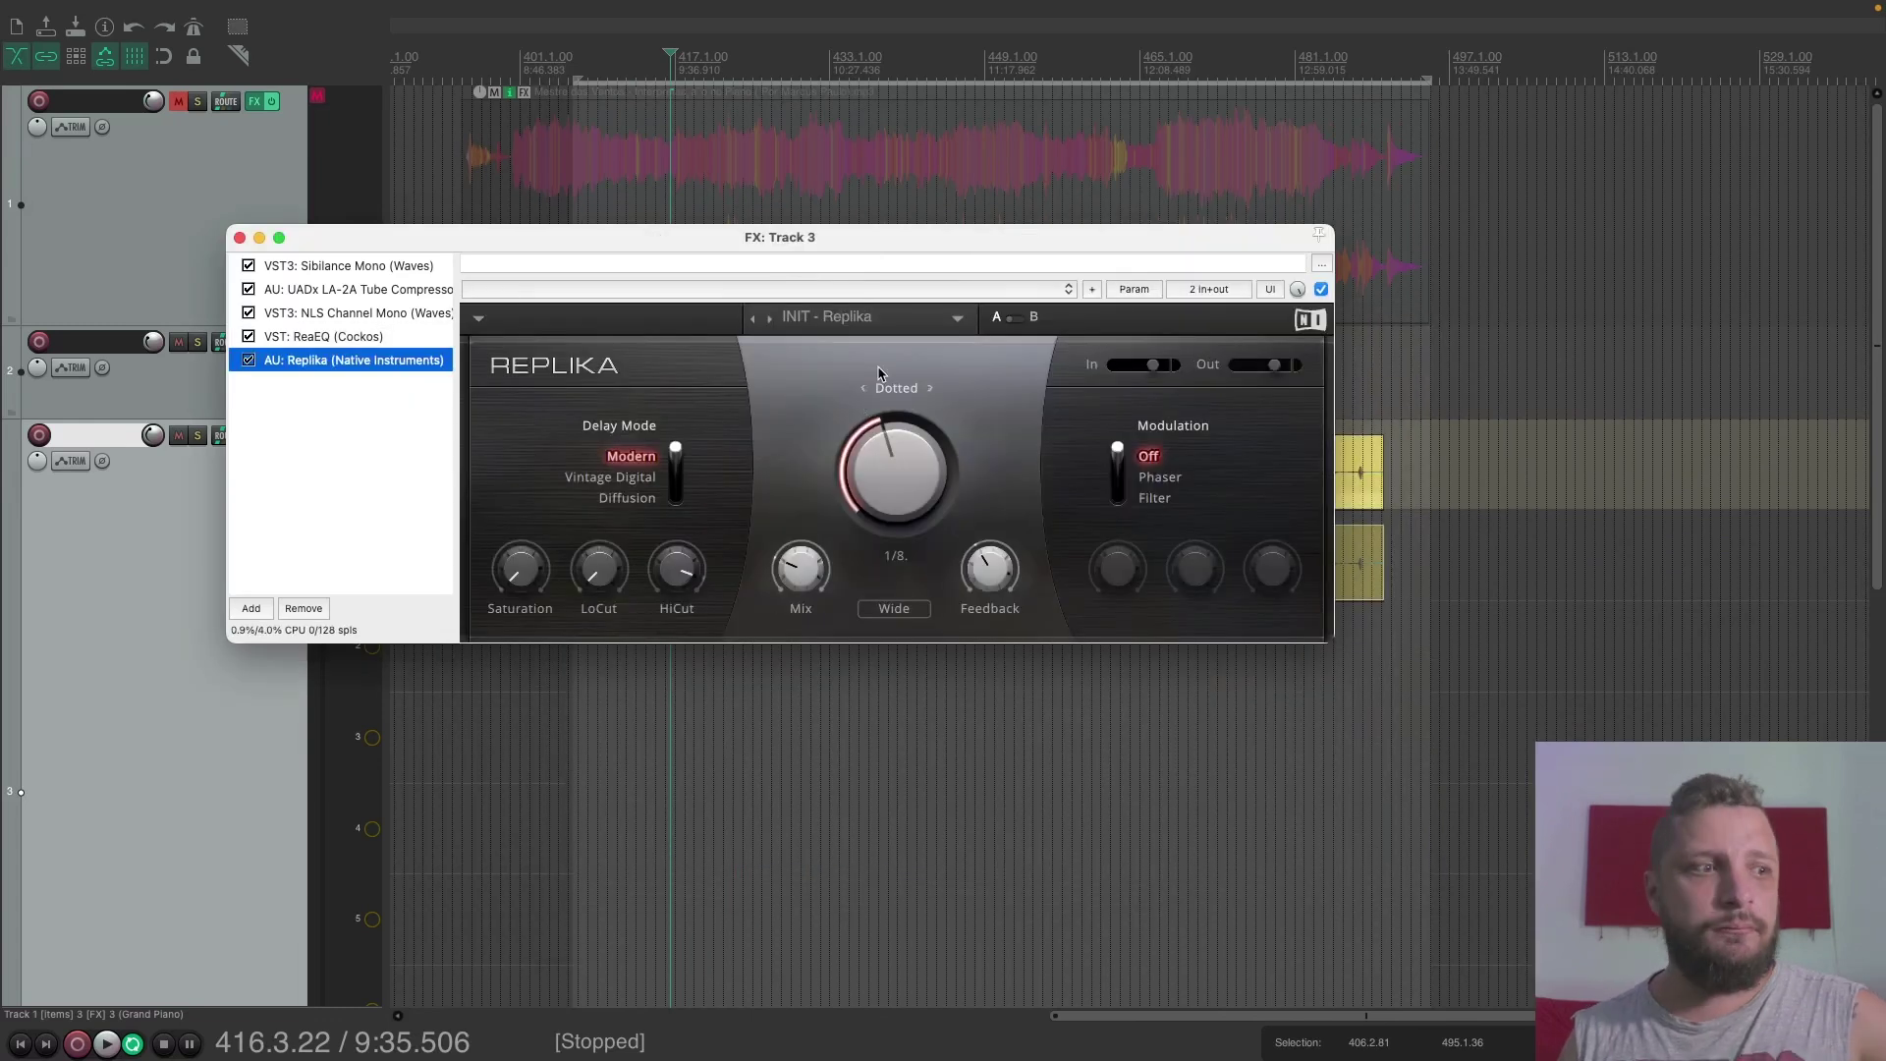
left_click_drag(851, 233, 871, 280)
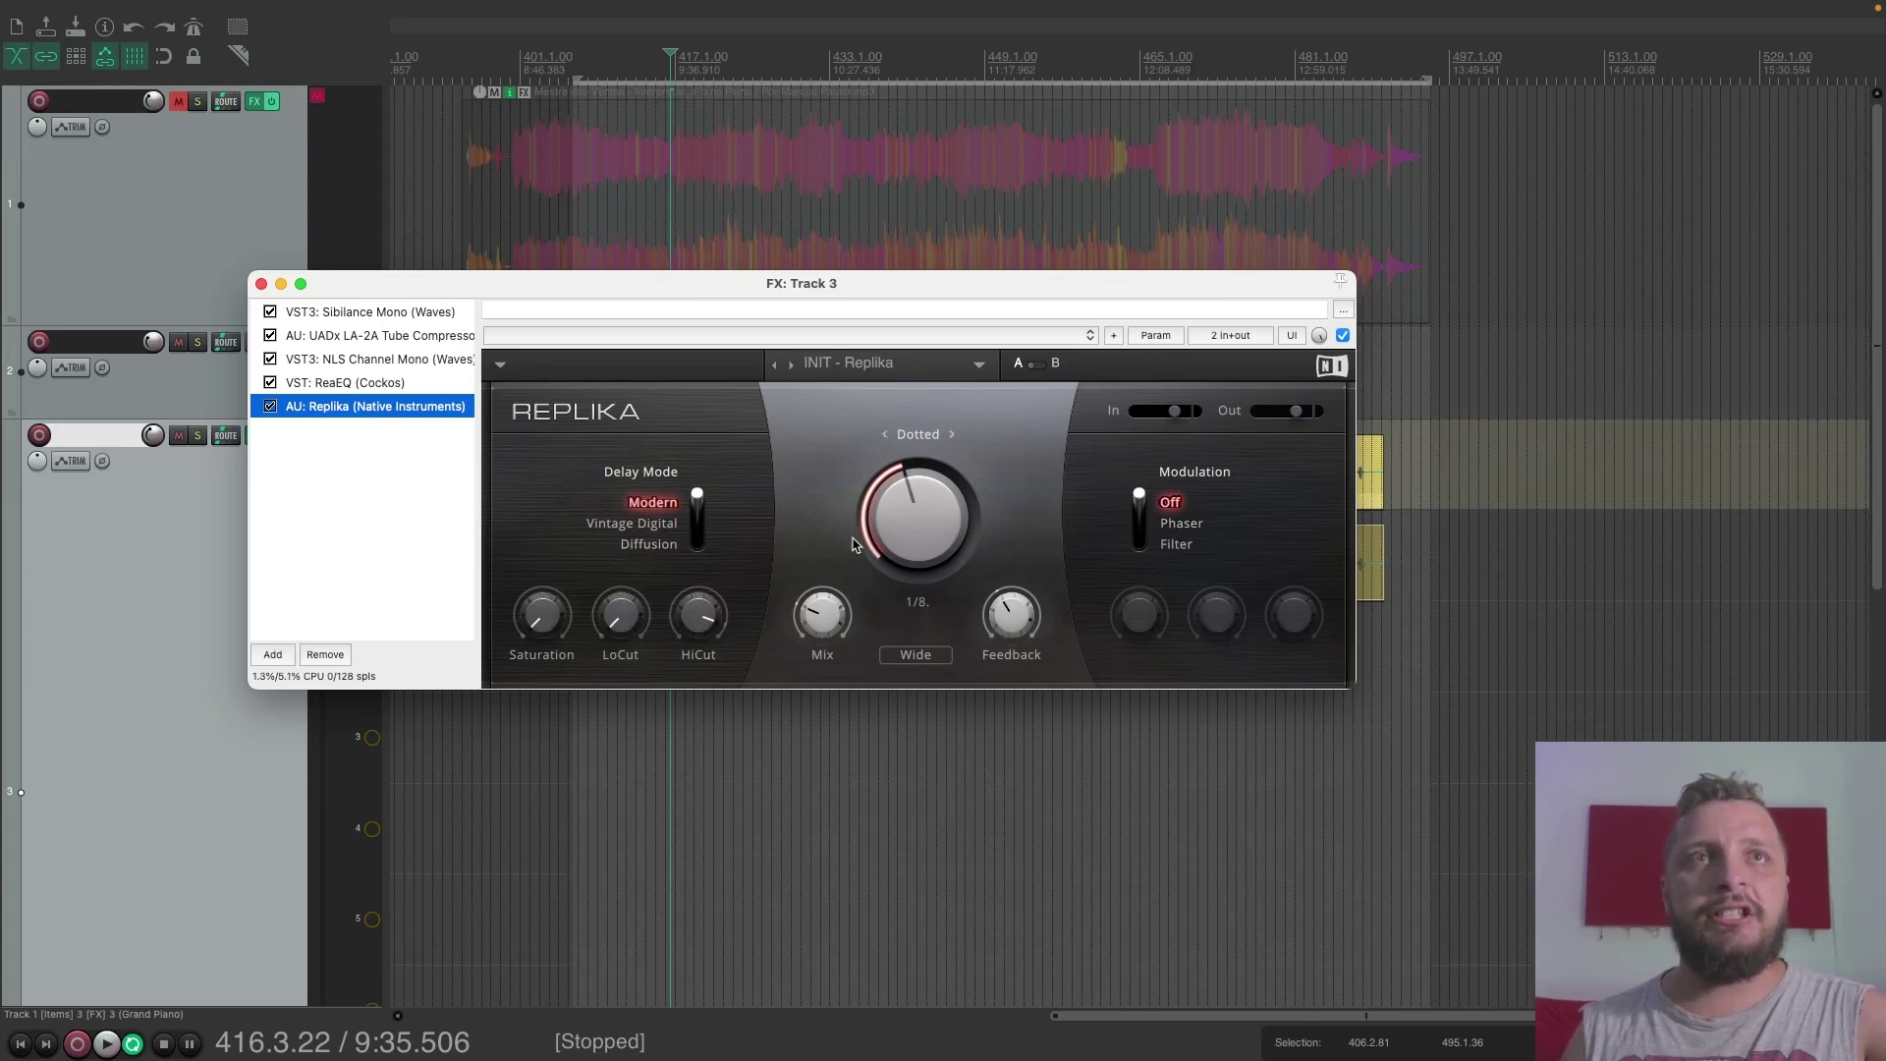
Play the vocal and, in Replika's Modern delay mode, raise Saturation and LoCut and lower HiCut.
key("space")
left_click_drag(620, 611, 635, 495)
left_click_drag(541, 614, 567, 496)
left_click_drag(698, 614, 702, 688)
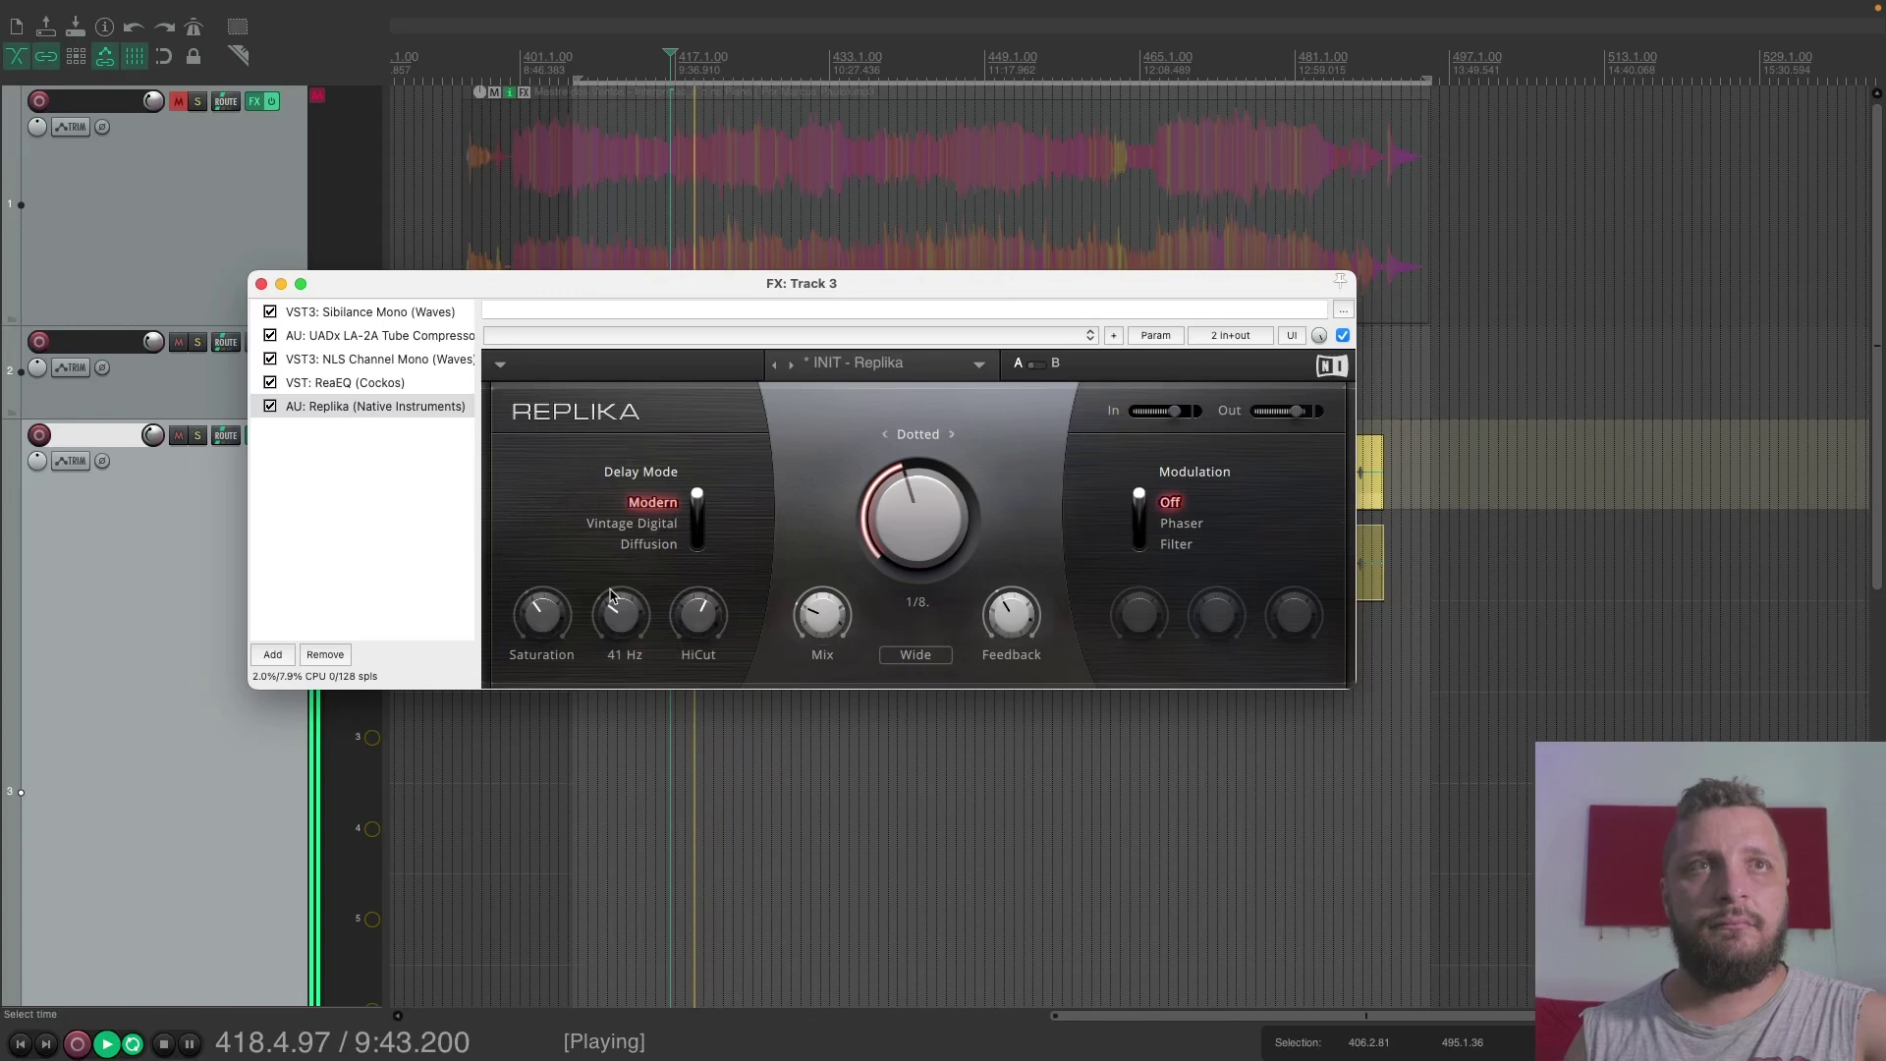
left_click_drag(702, 631, 704, 648)
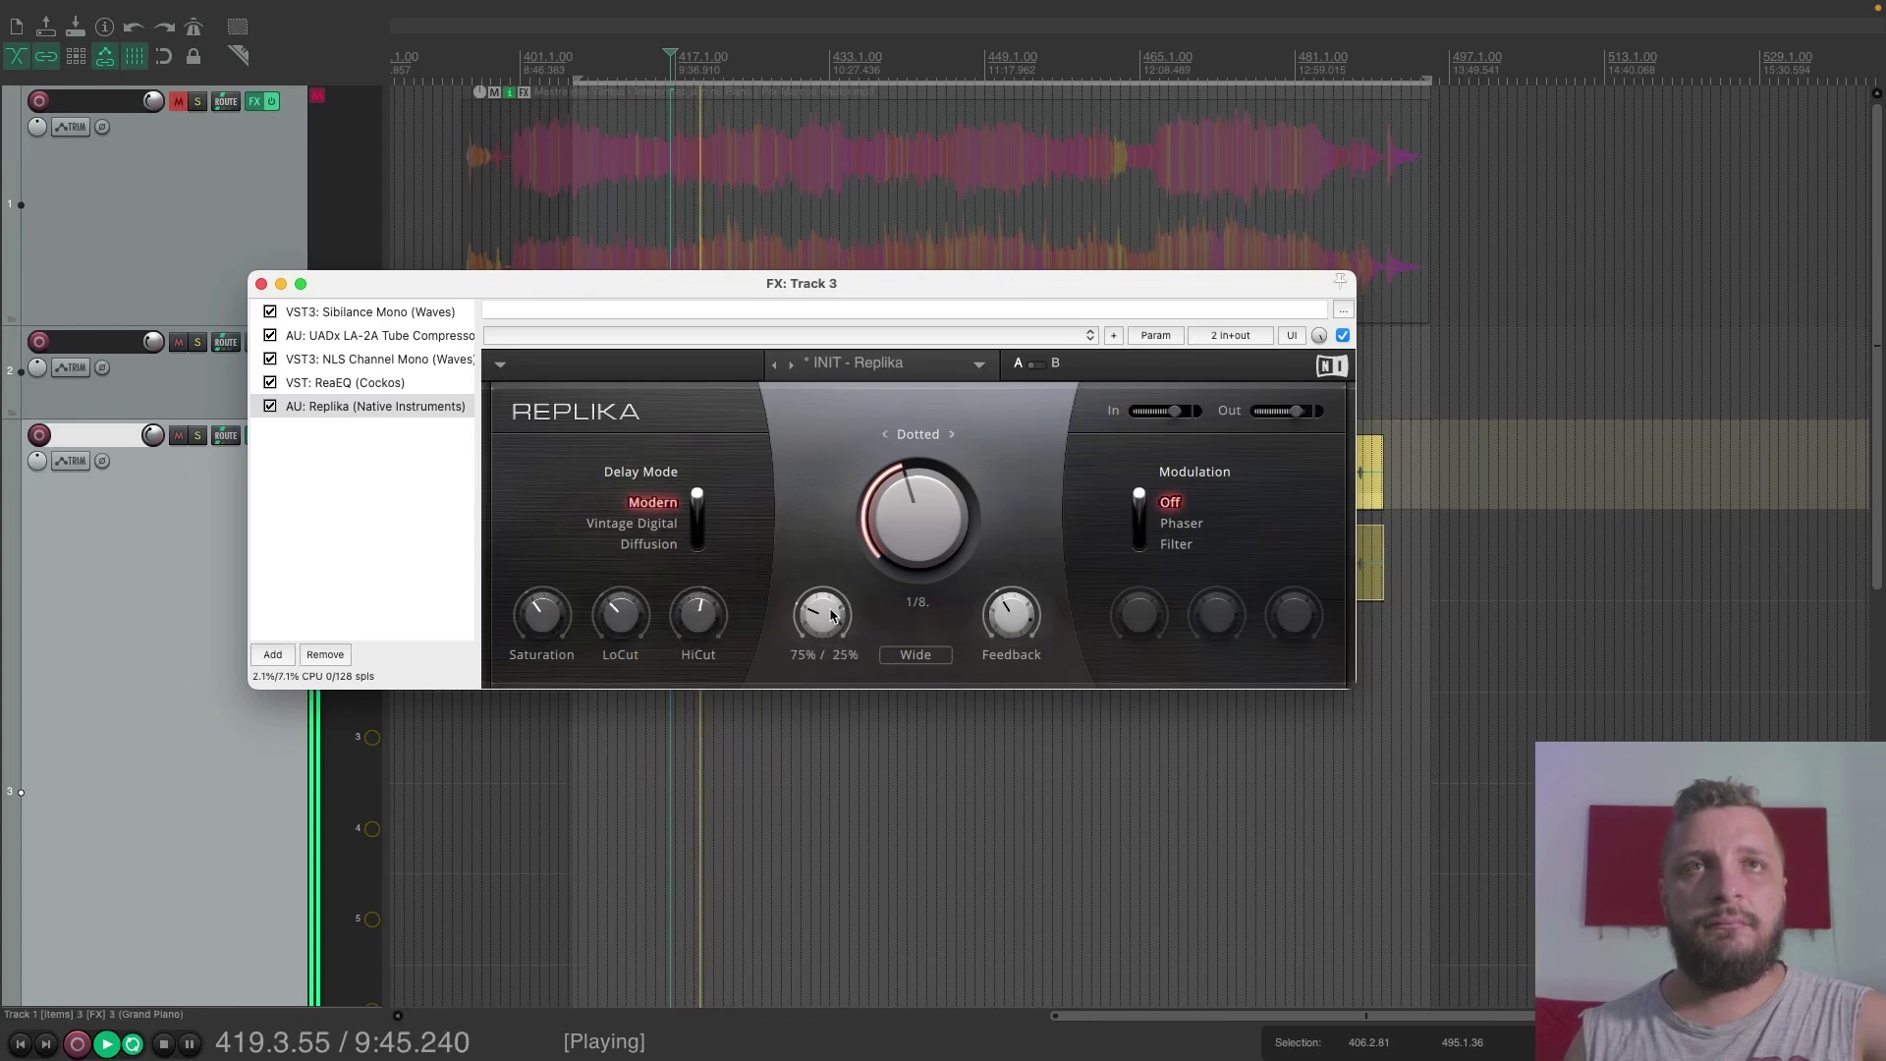
Lower Replika's Feedback, set the delay time to dotted 1/16, reduce the Mix to 17 % and stop playback.
mouse_move(1006, 637)
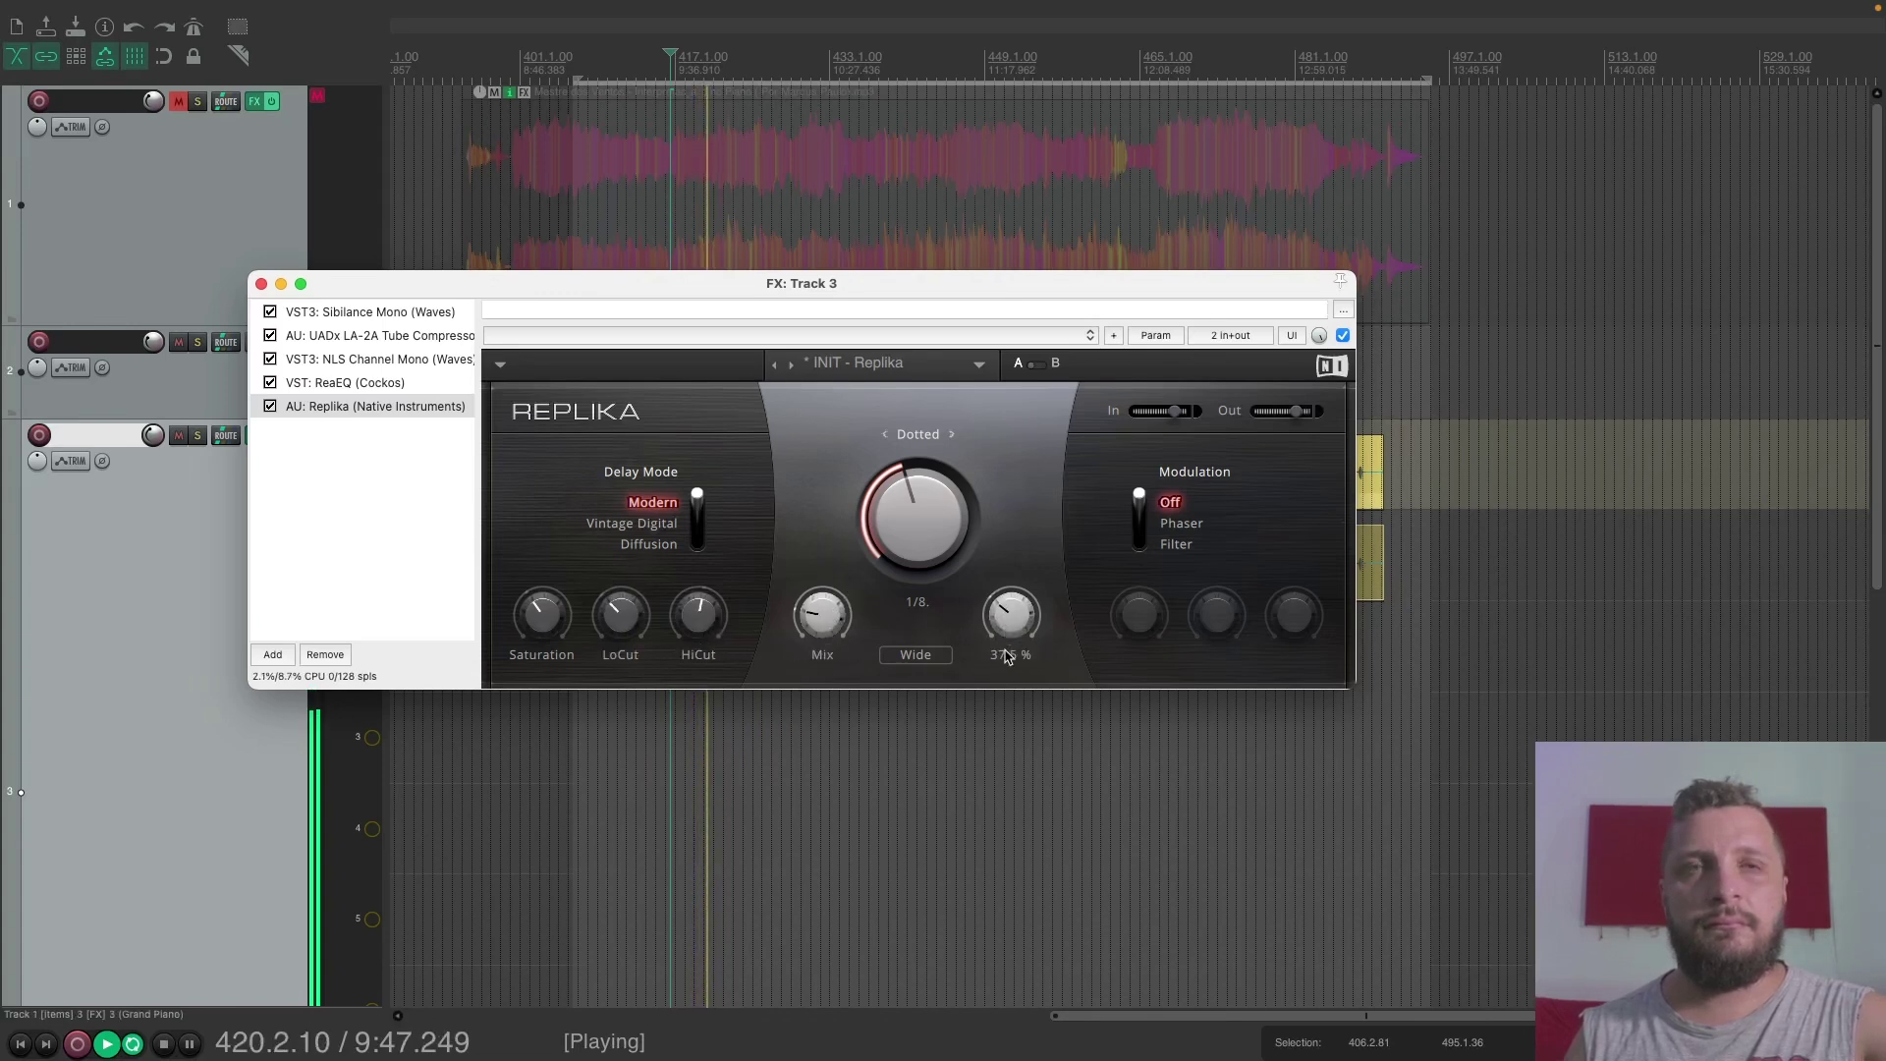
left_click_drag(931, 567, 938, 654)
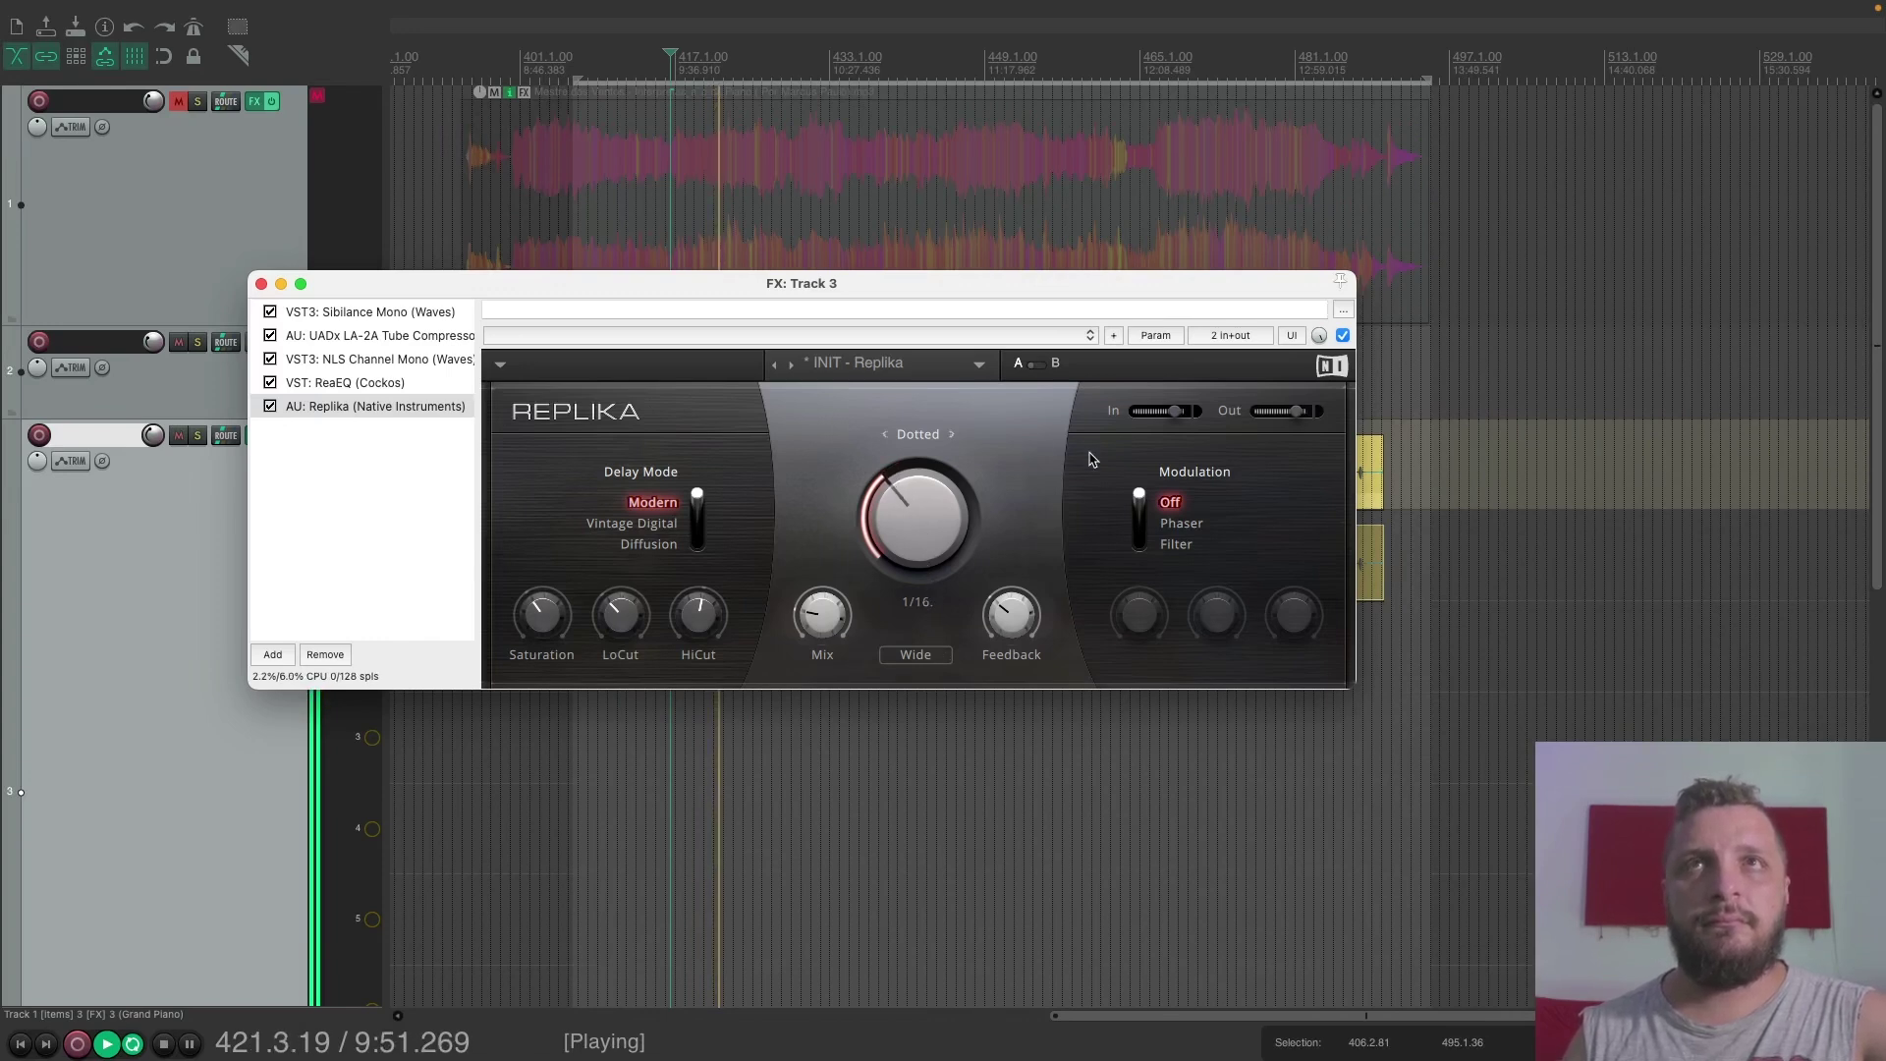
mouse_move(1012, 636)
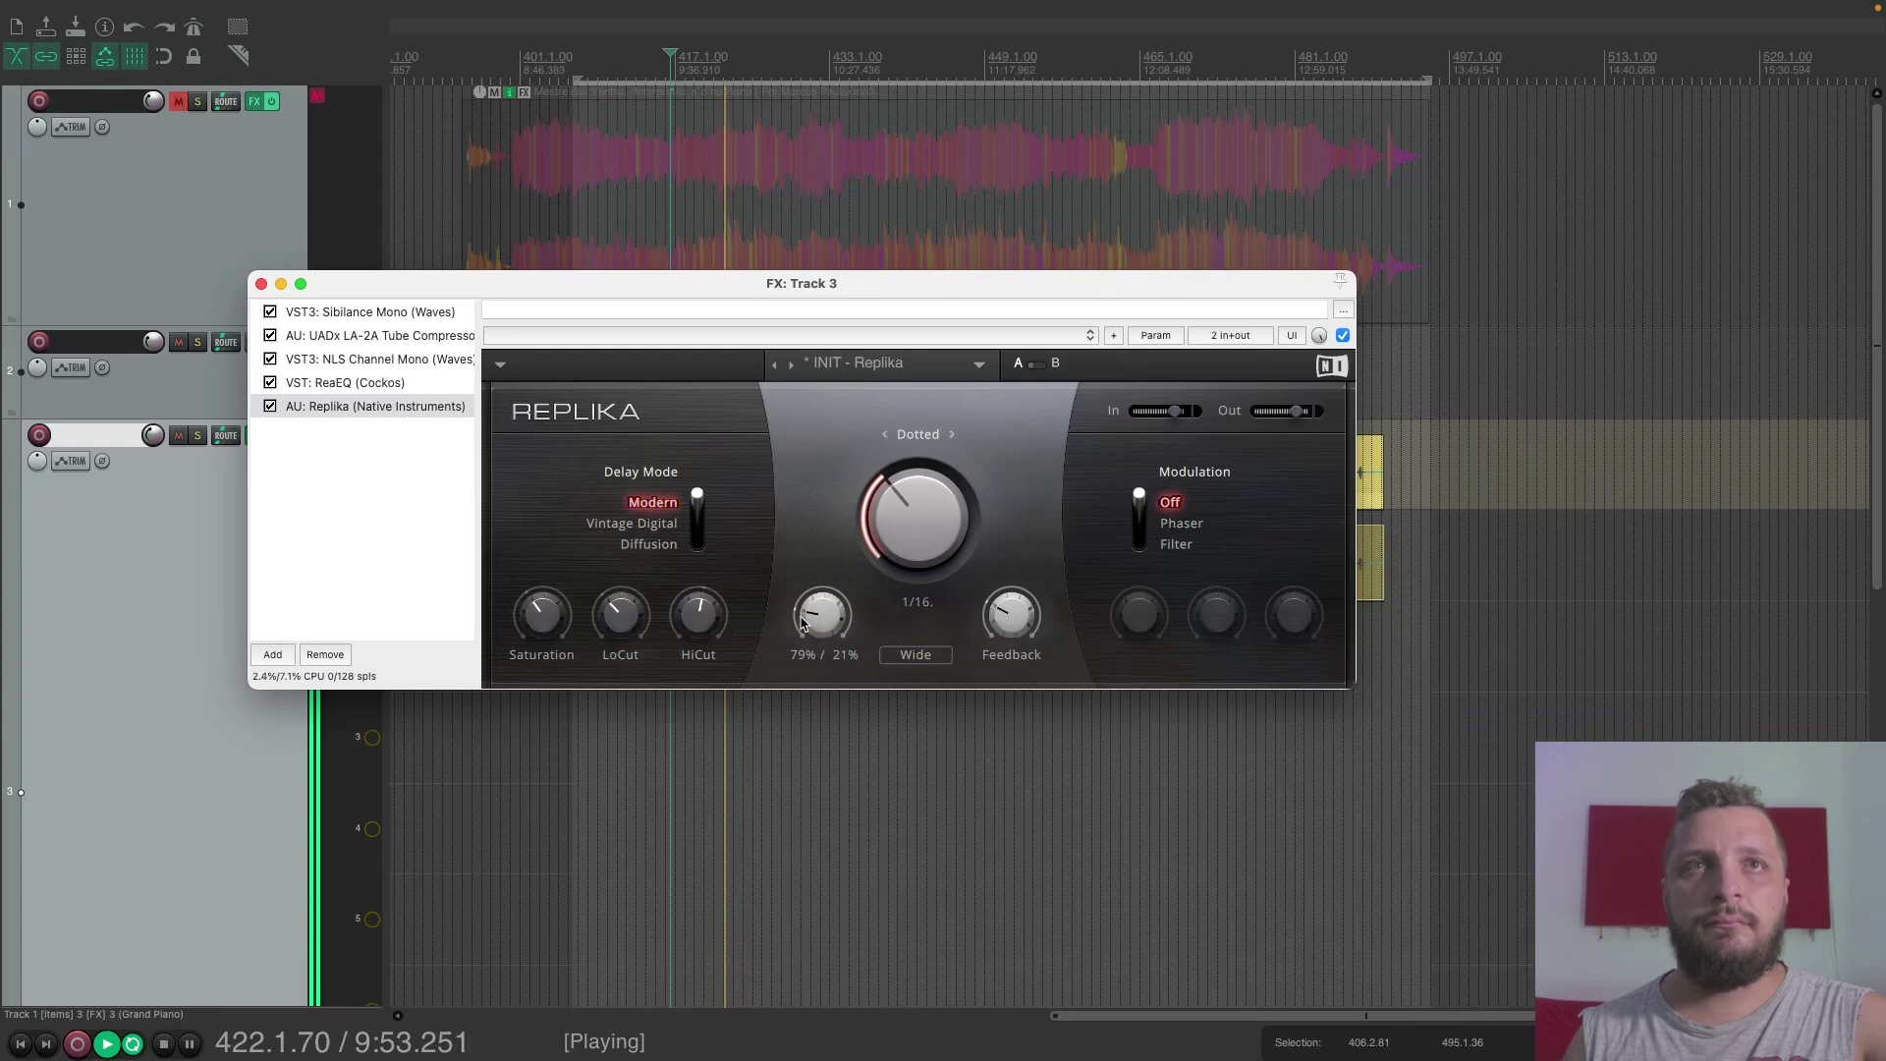
key("space")
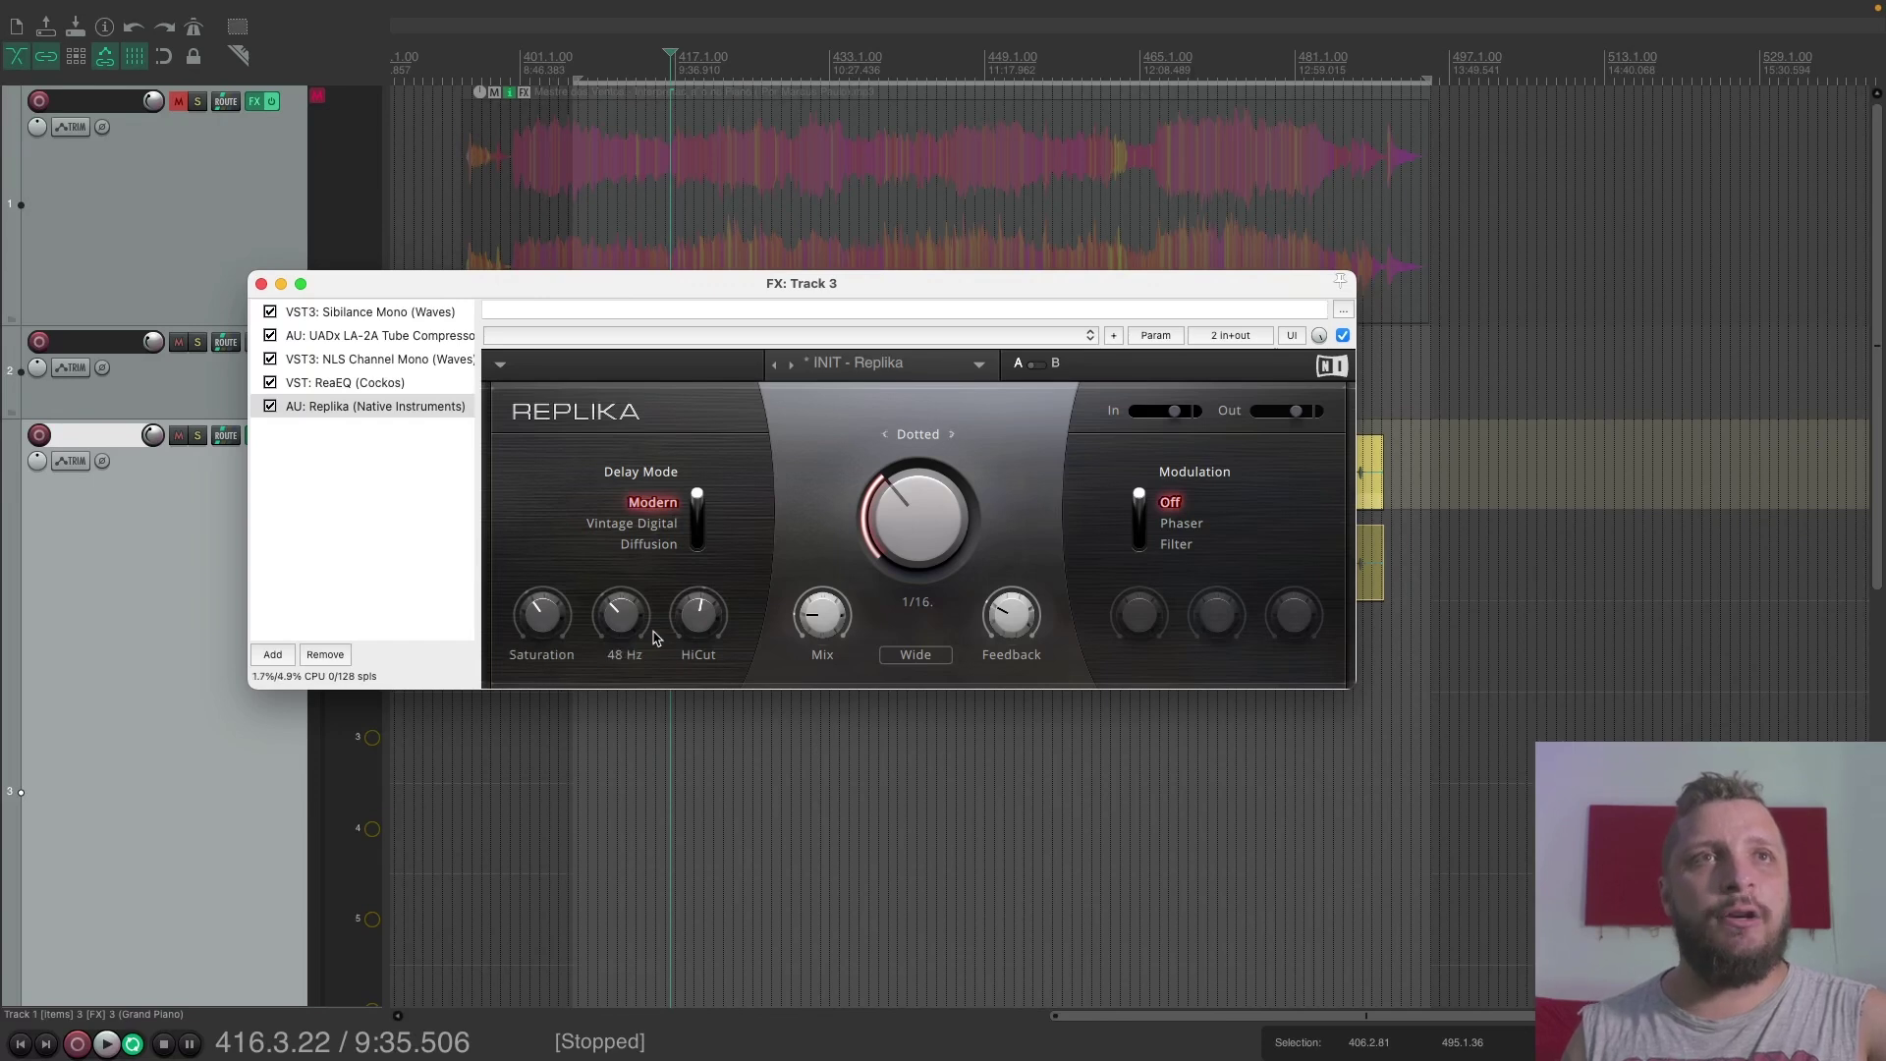
Try Replika's Normal stereo setting and return it to Wide, keeping the delay time at dotted 1/16.
mouse_move(529, 606)
mouse_move(812, 631)
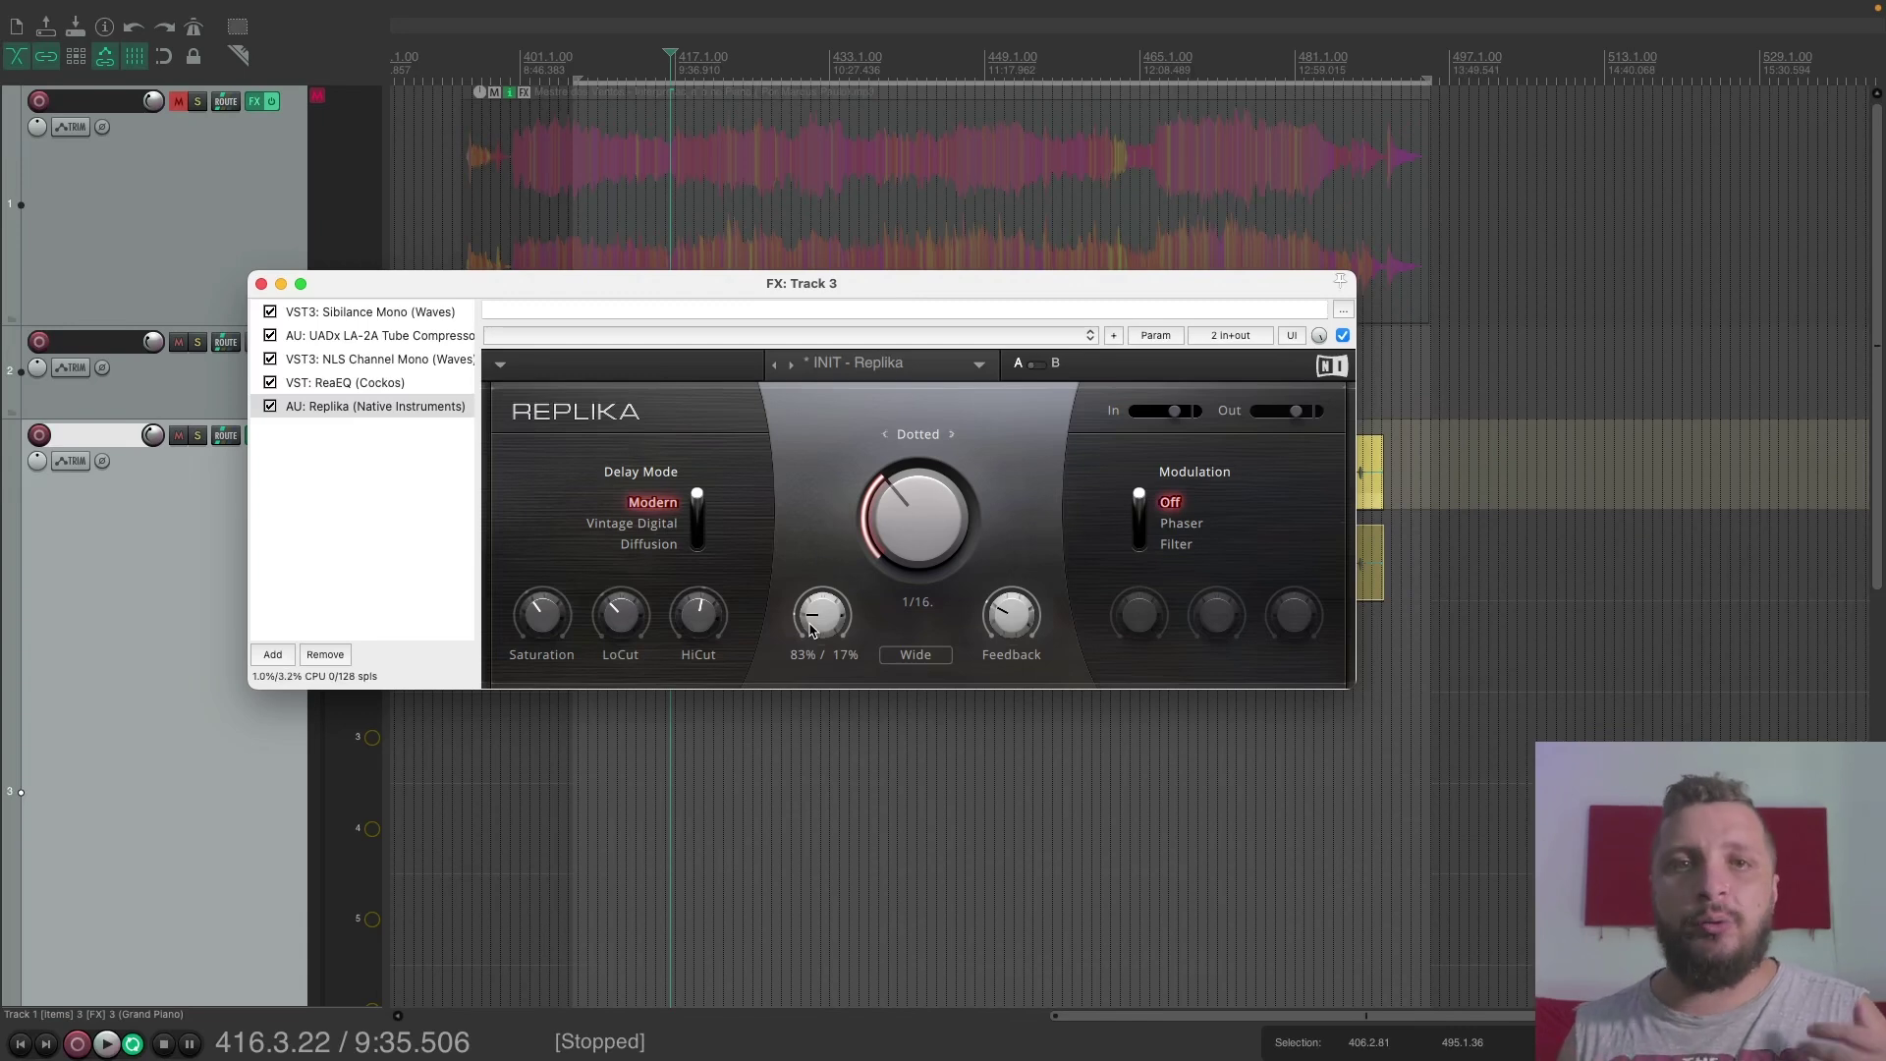
left_click(918, 663)
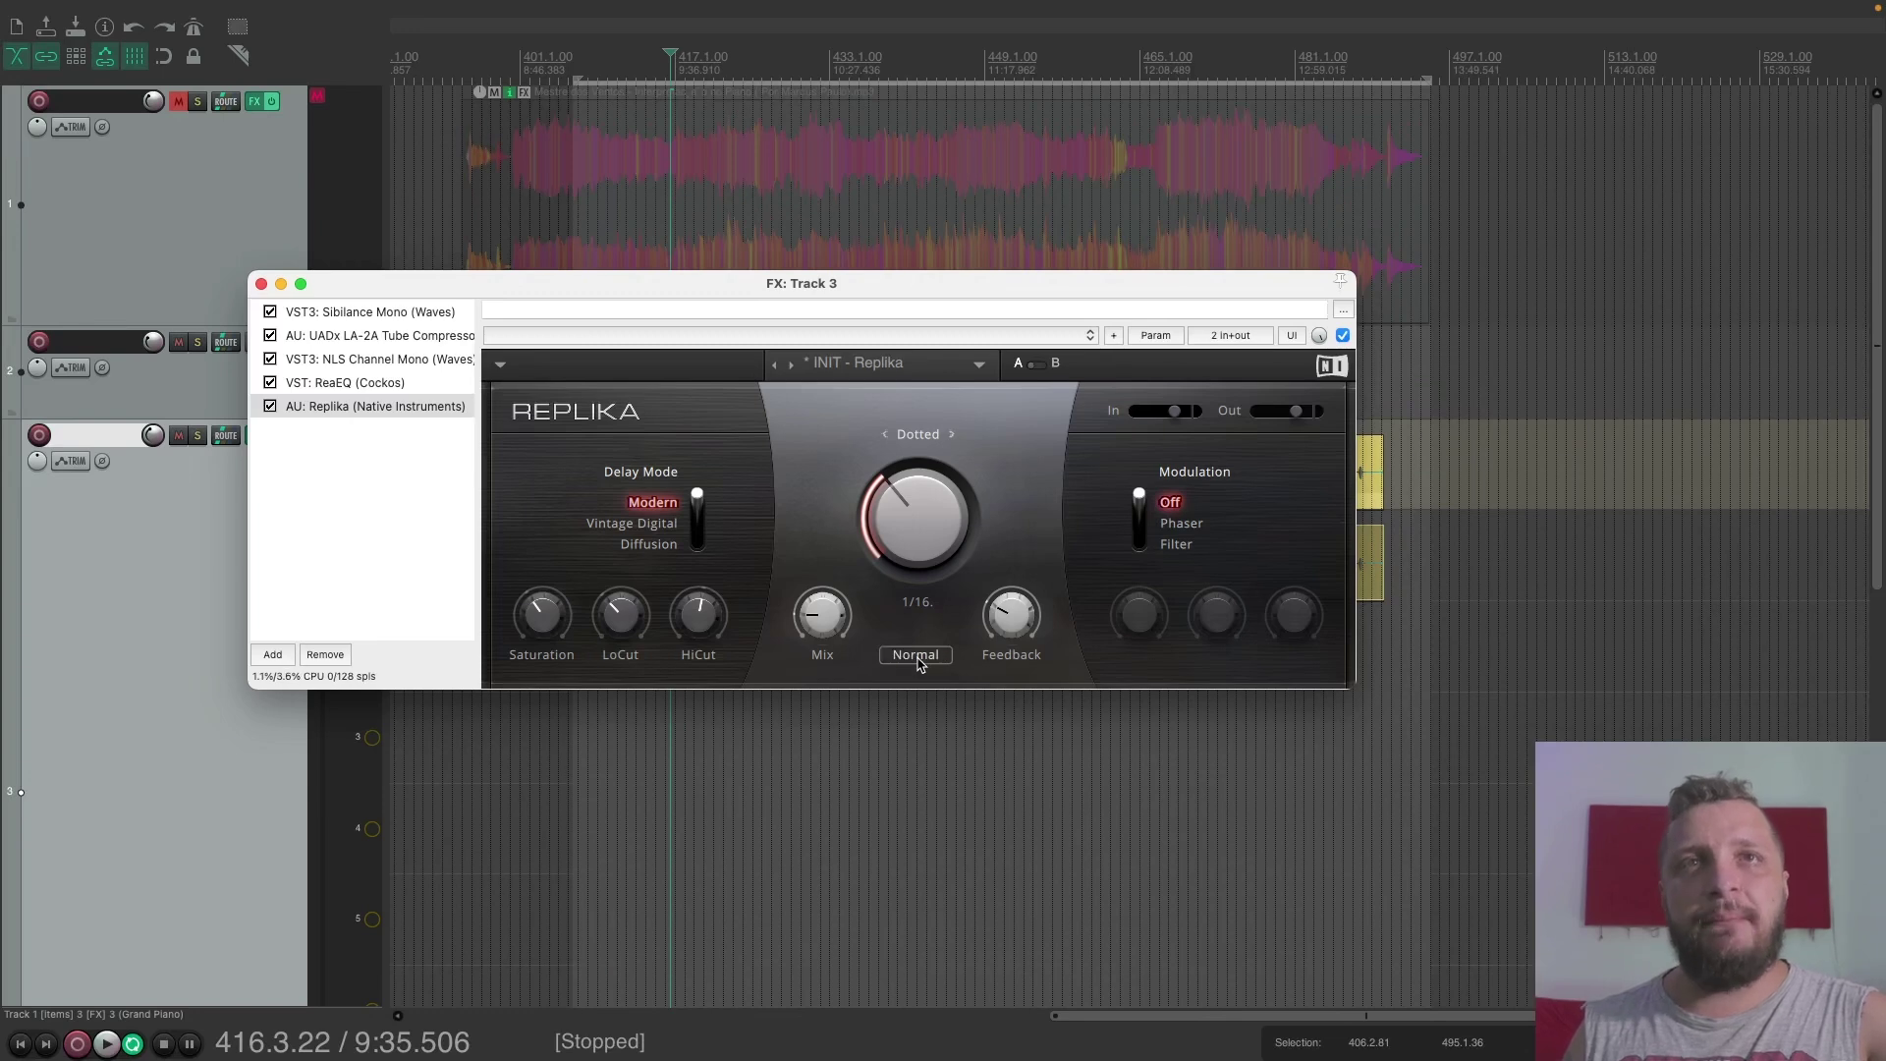
left_click(920, 663)
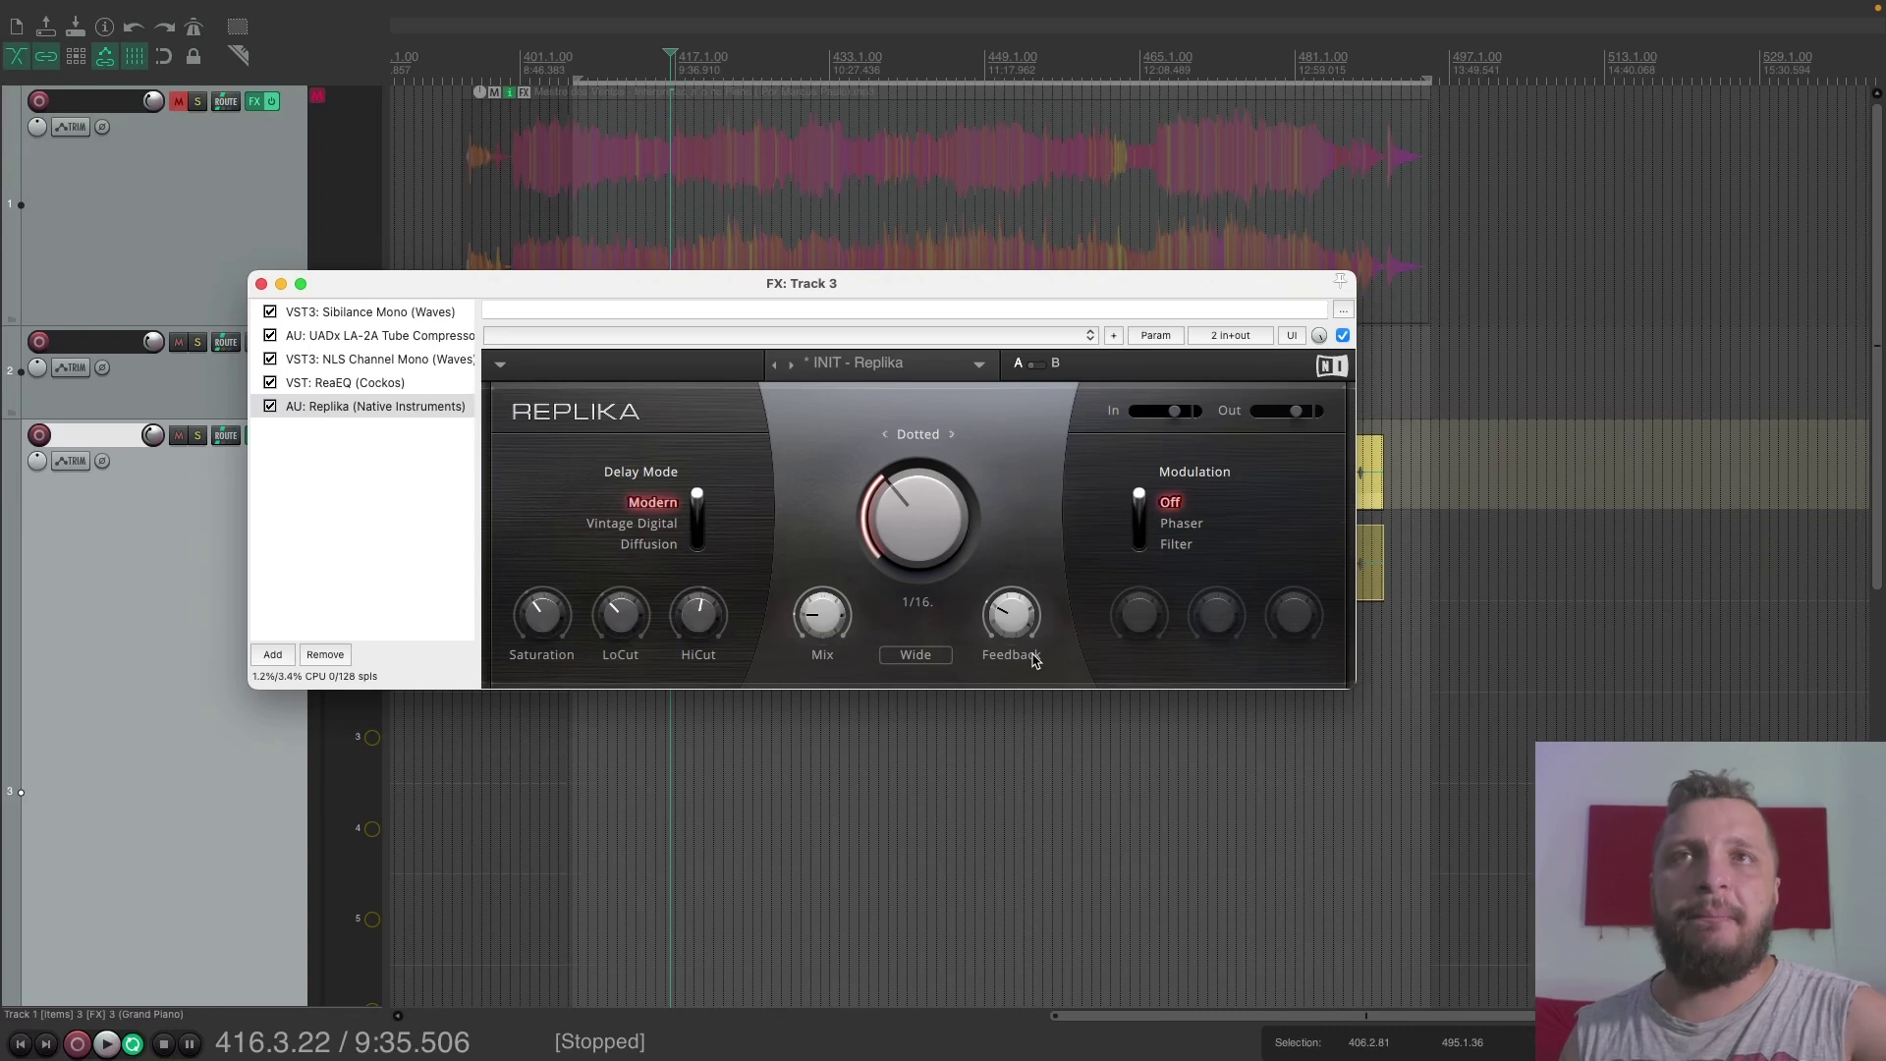
mouse_move(1177, 415)
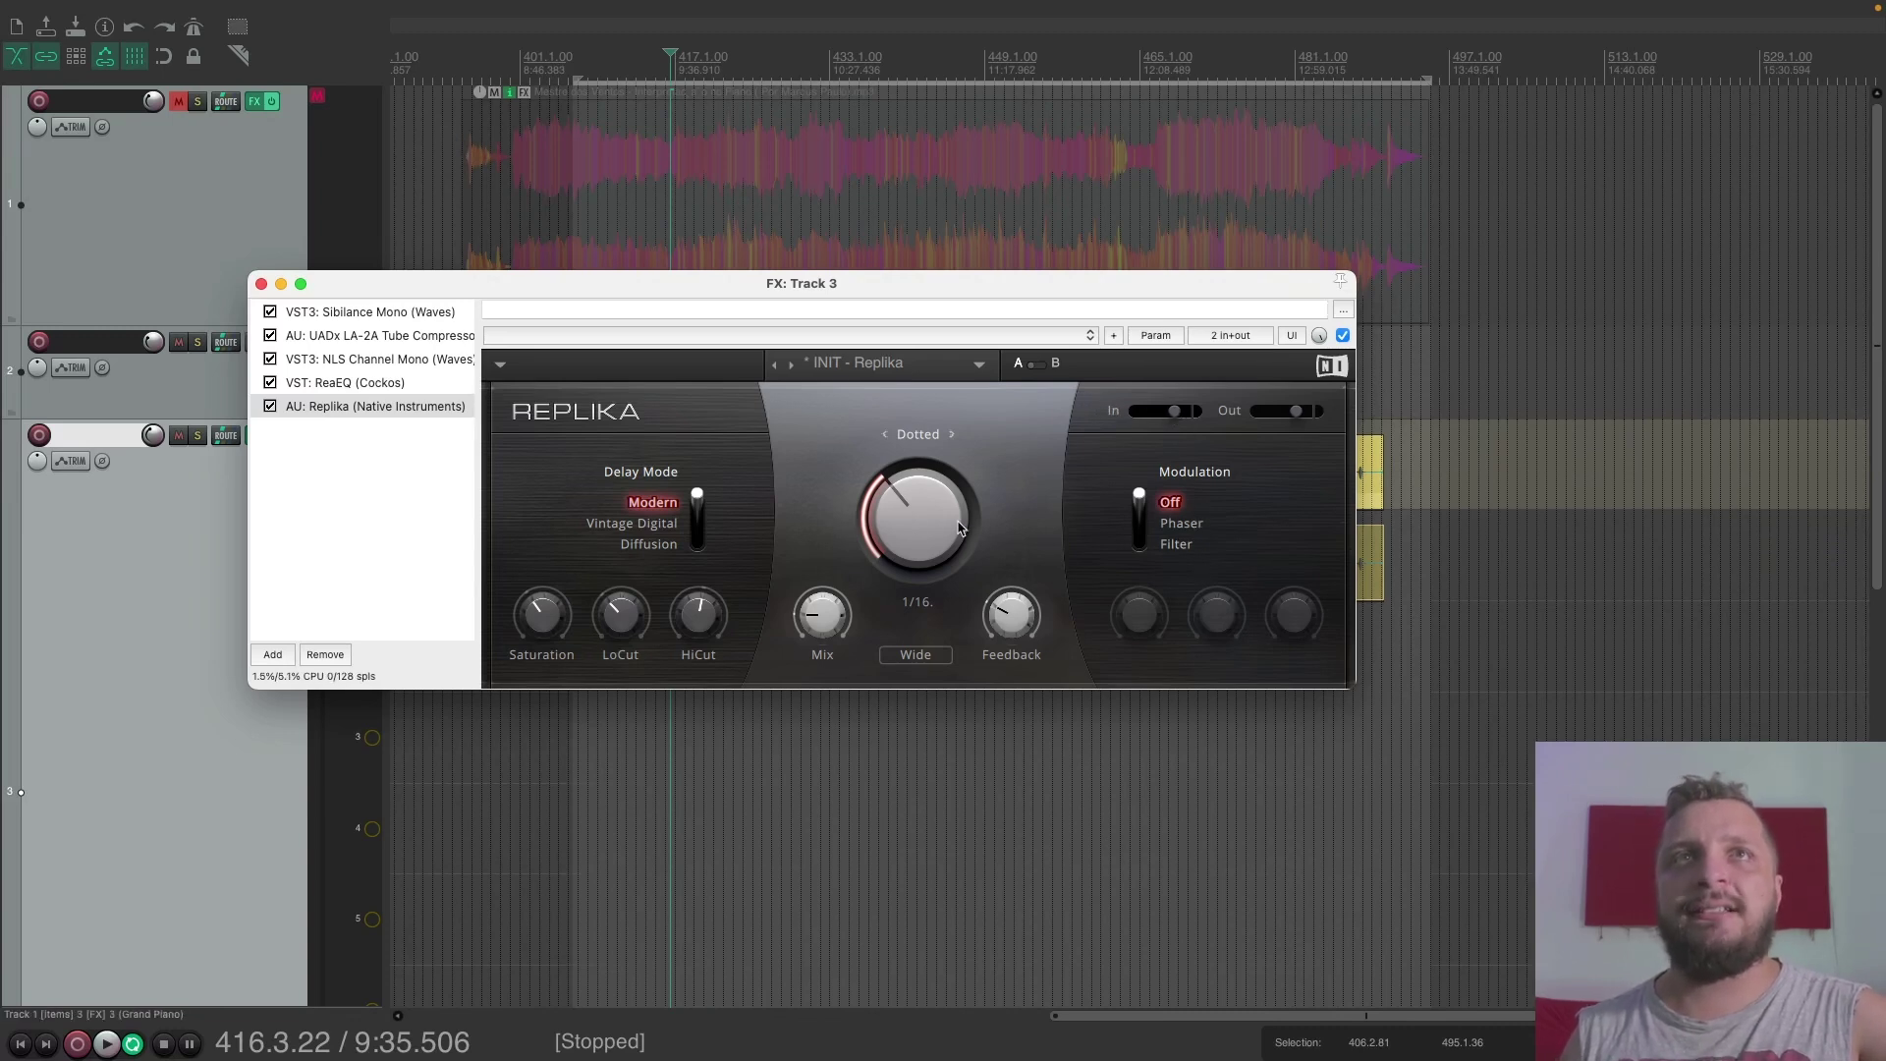
mouse_move(898, 536)
left_mouse_down()
mouse_move(911, 386)
mouse_move(970, 258)
mouse_move(929, 557)
left_mouse_up()
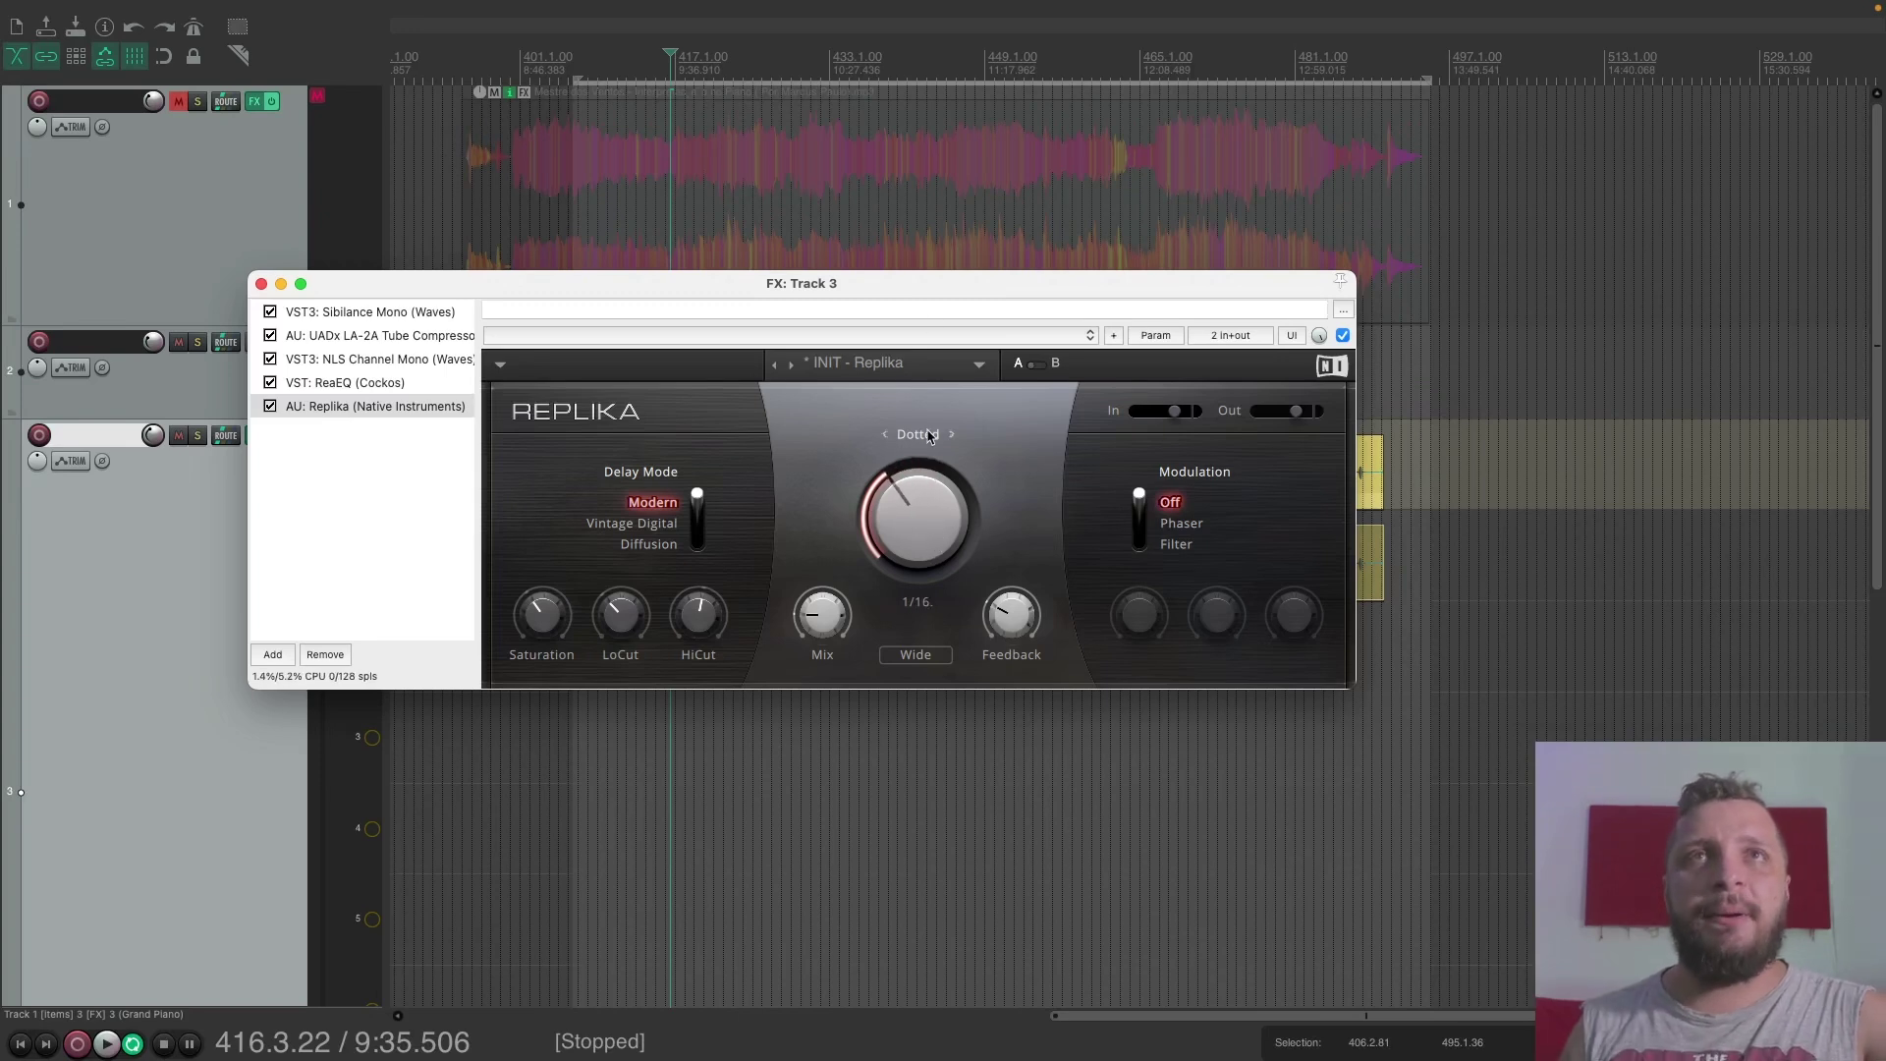
Play the vocal, switch Replika to the Vintage Digital delay mode, lower its HiCut and raise its LoCut.
key("space")
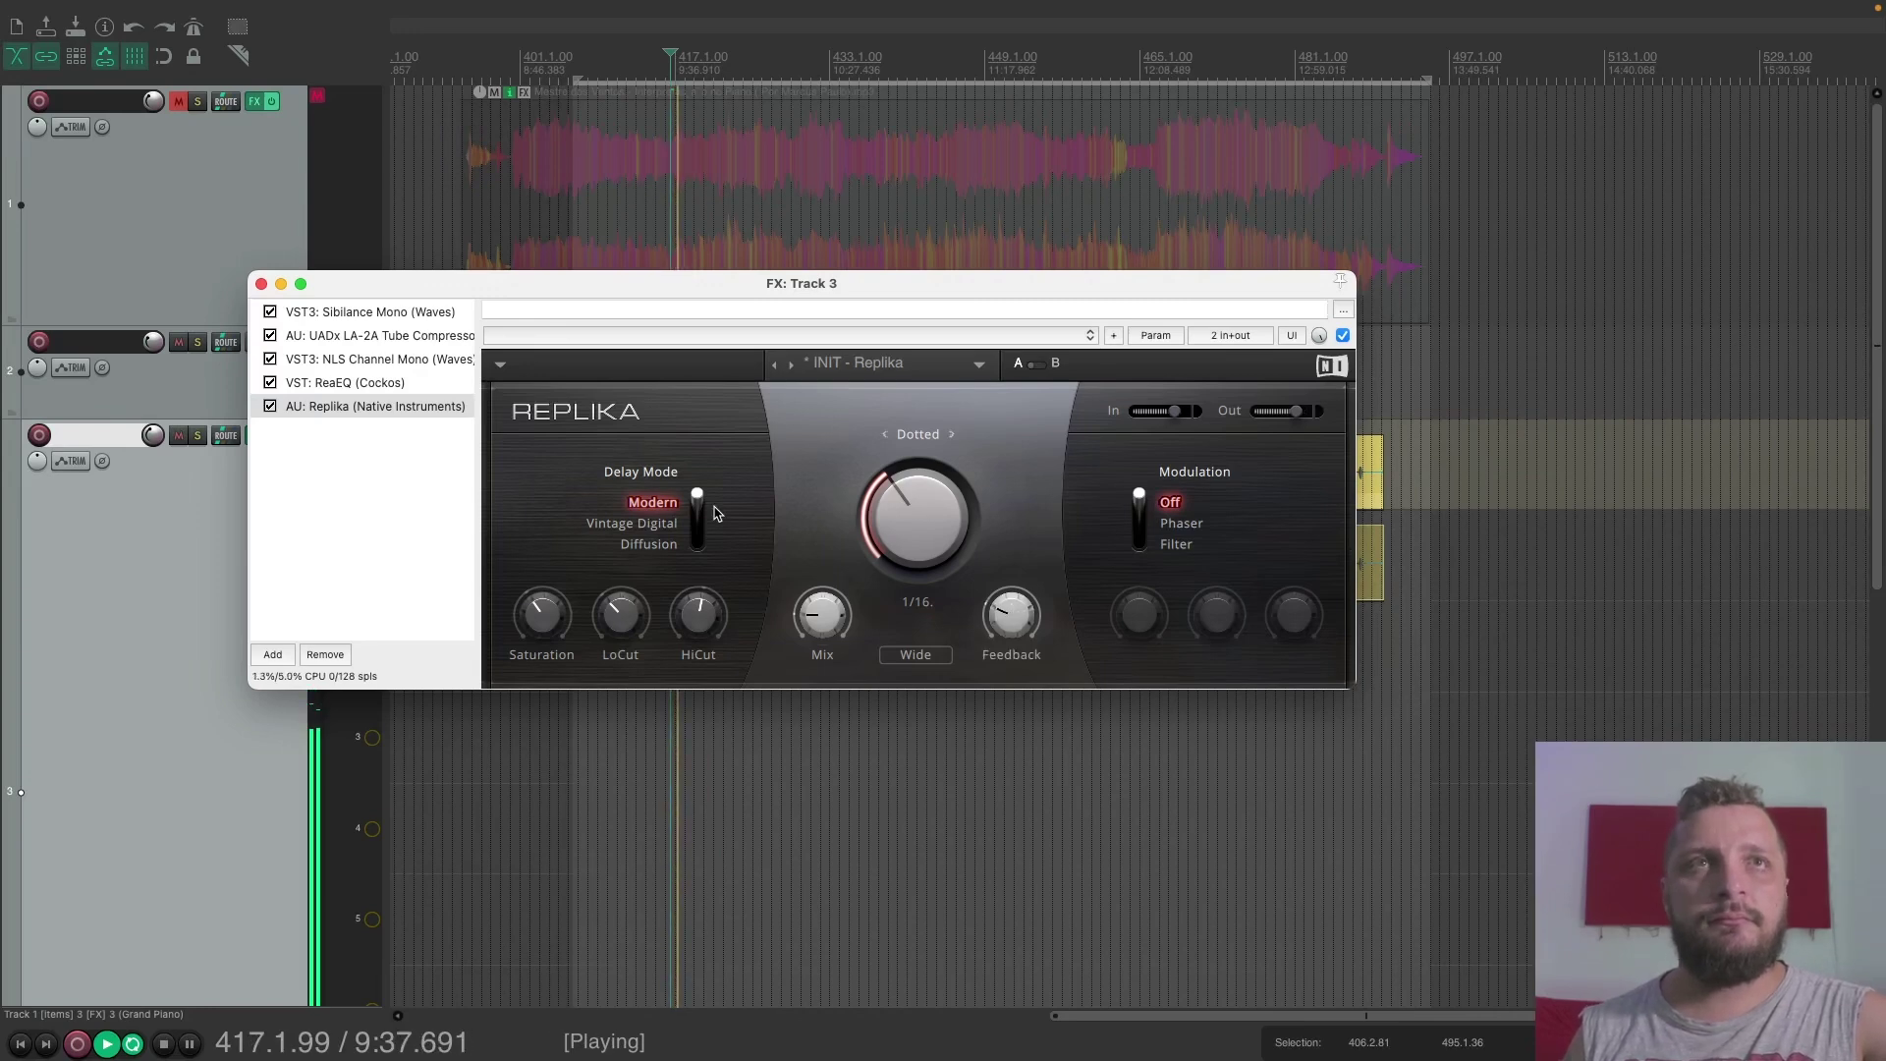
left_click_drag(701, 510, 700, 525)
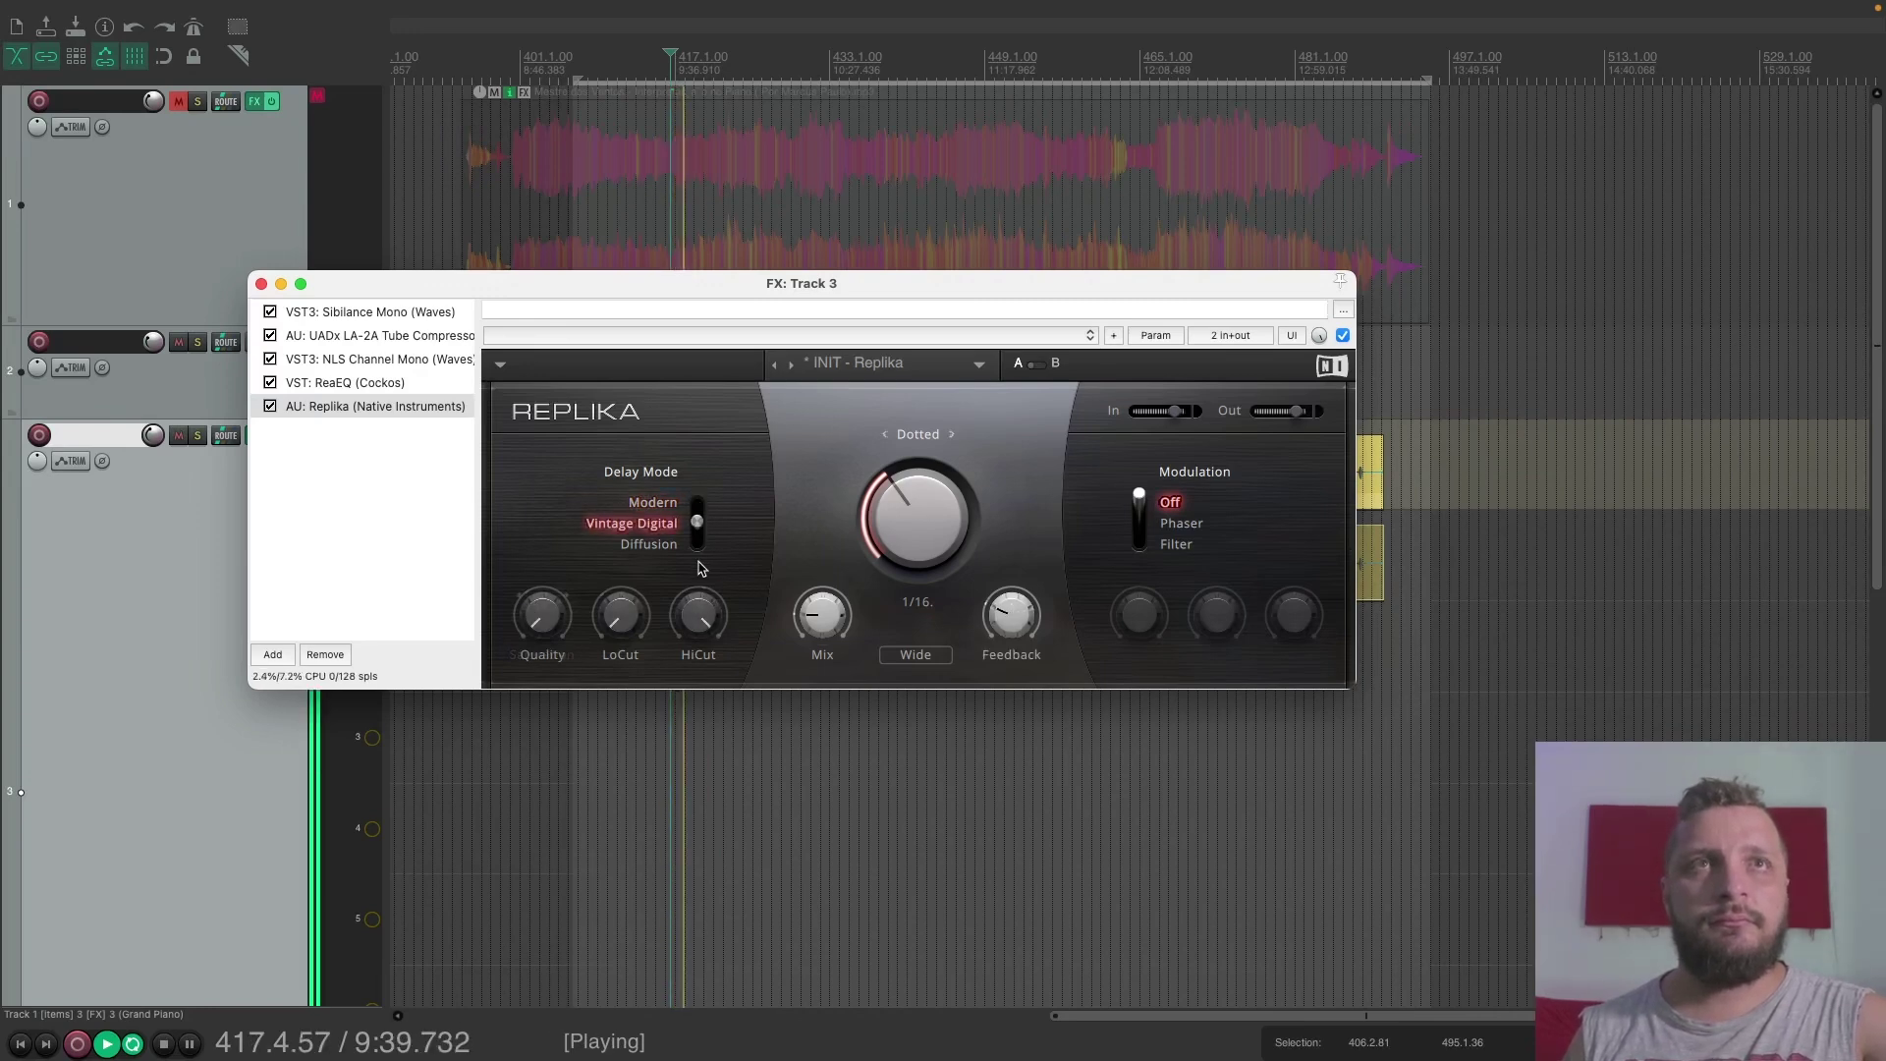
mouse_move(687, 627)
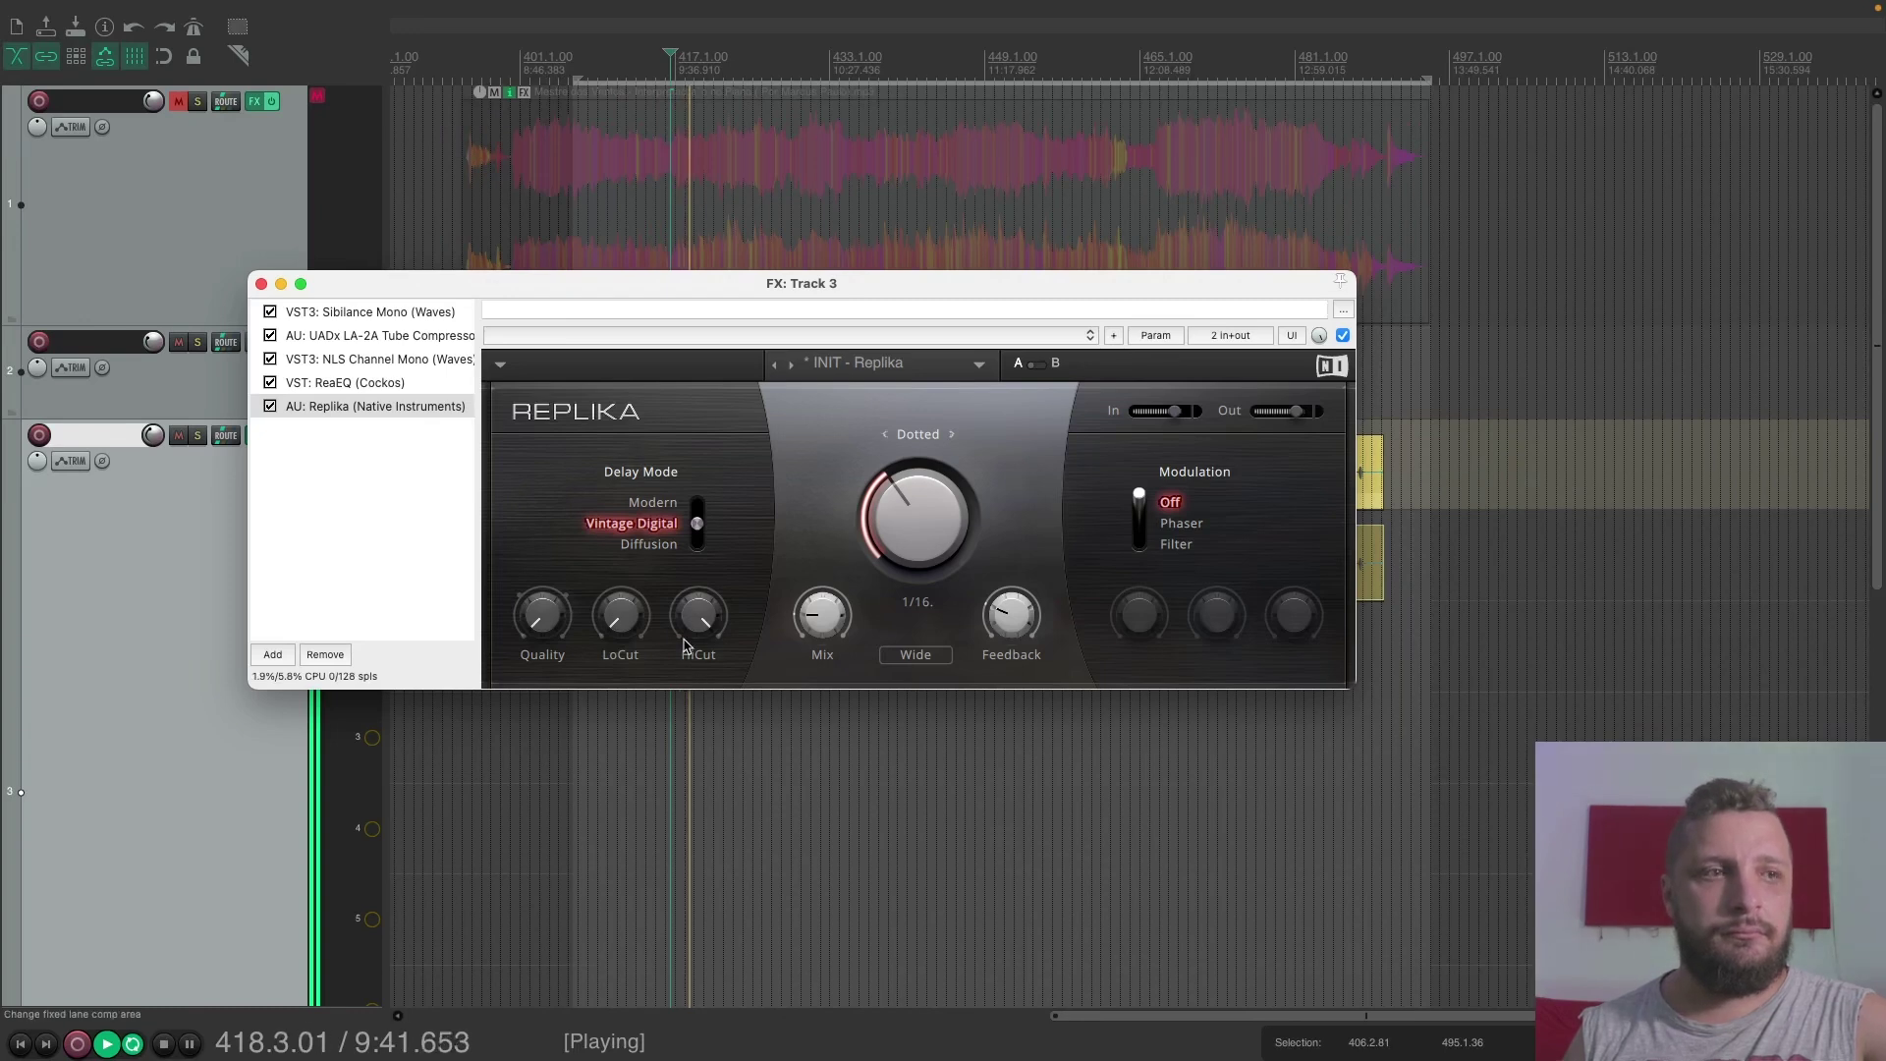
left_click_drag(685, 630, 693, 785)
left_click_drag(621, 614, 621, 595)
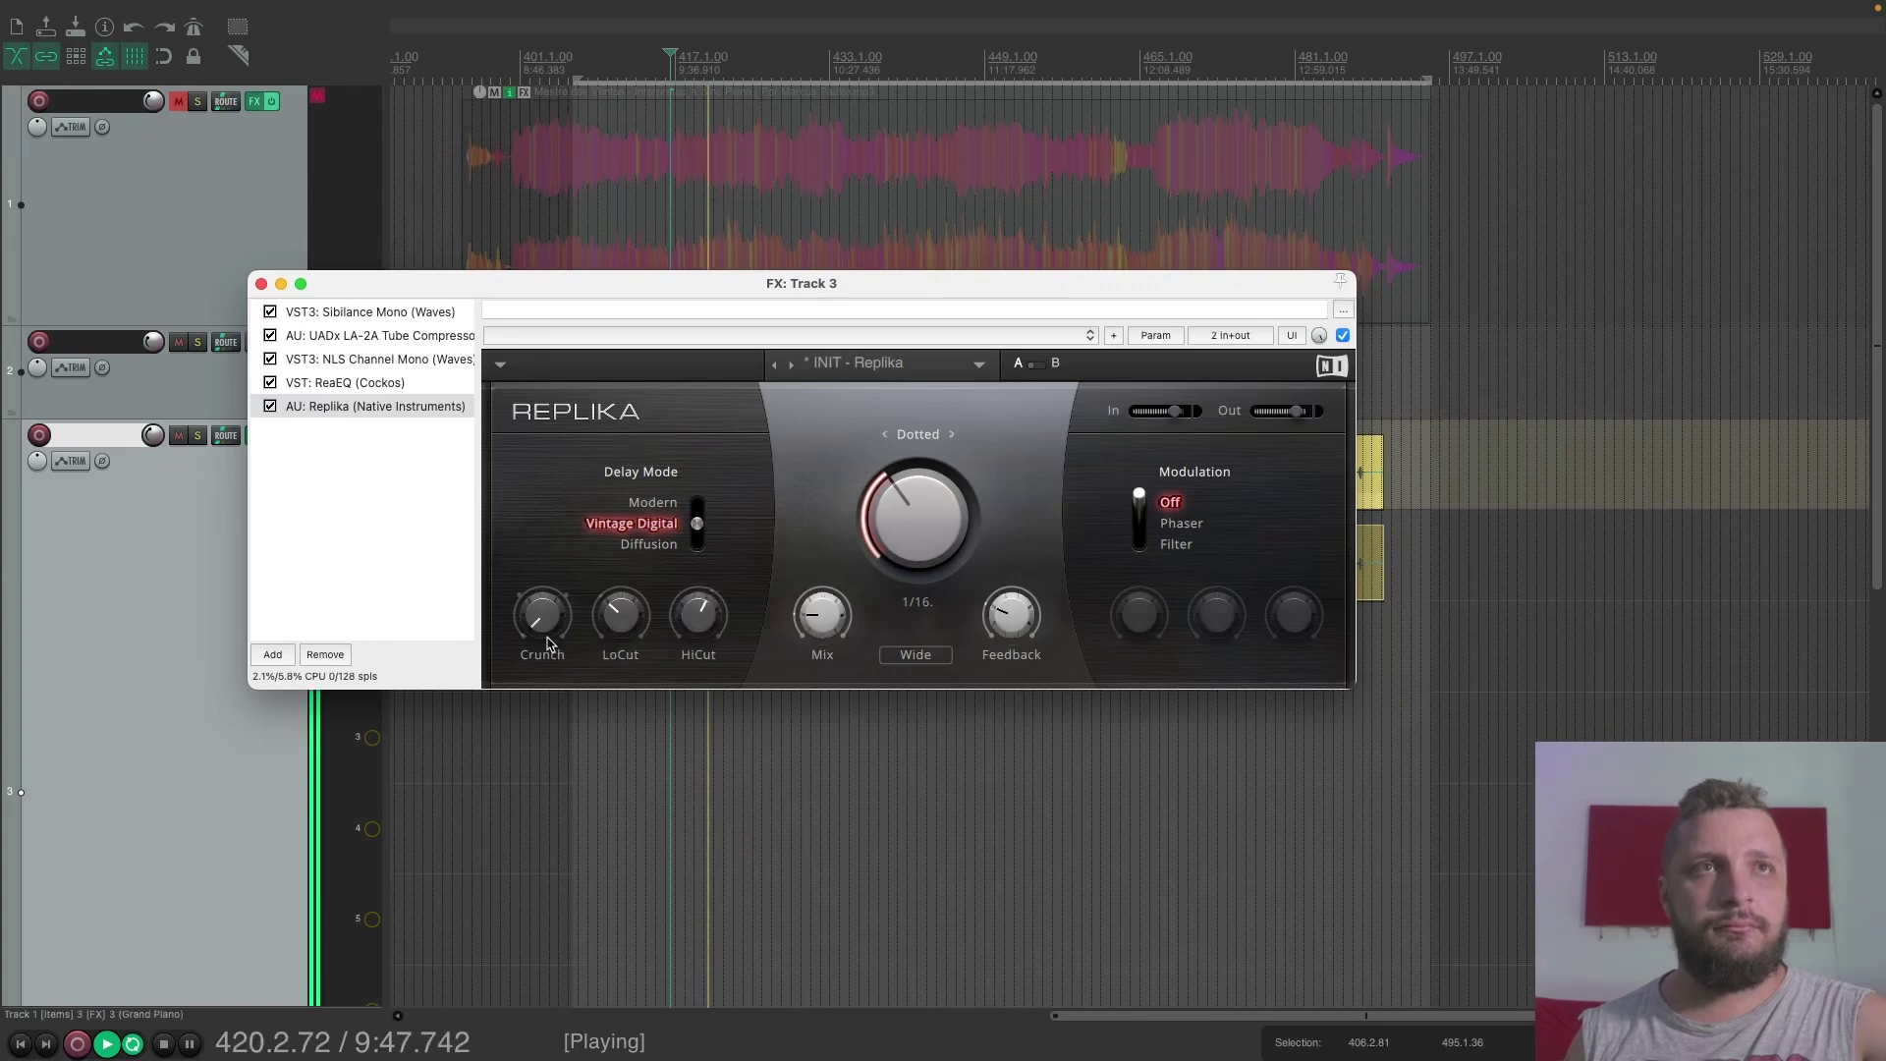
Turn up Vintage Digital's Quality control, increase the Mix and stop playback.
mouse_move(547, 629)
left_mouse_down()
mouse_move(557, 471)
mouse_move(548, 632)
mouse_move(566, 639)
left_mouse_up()
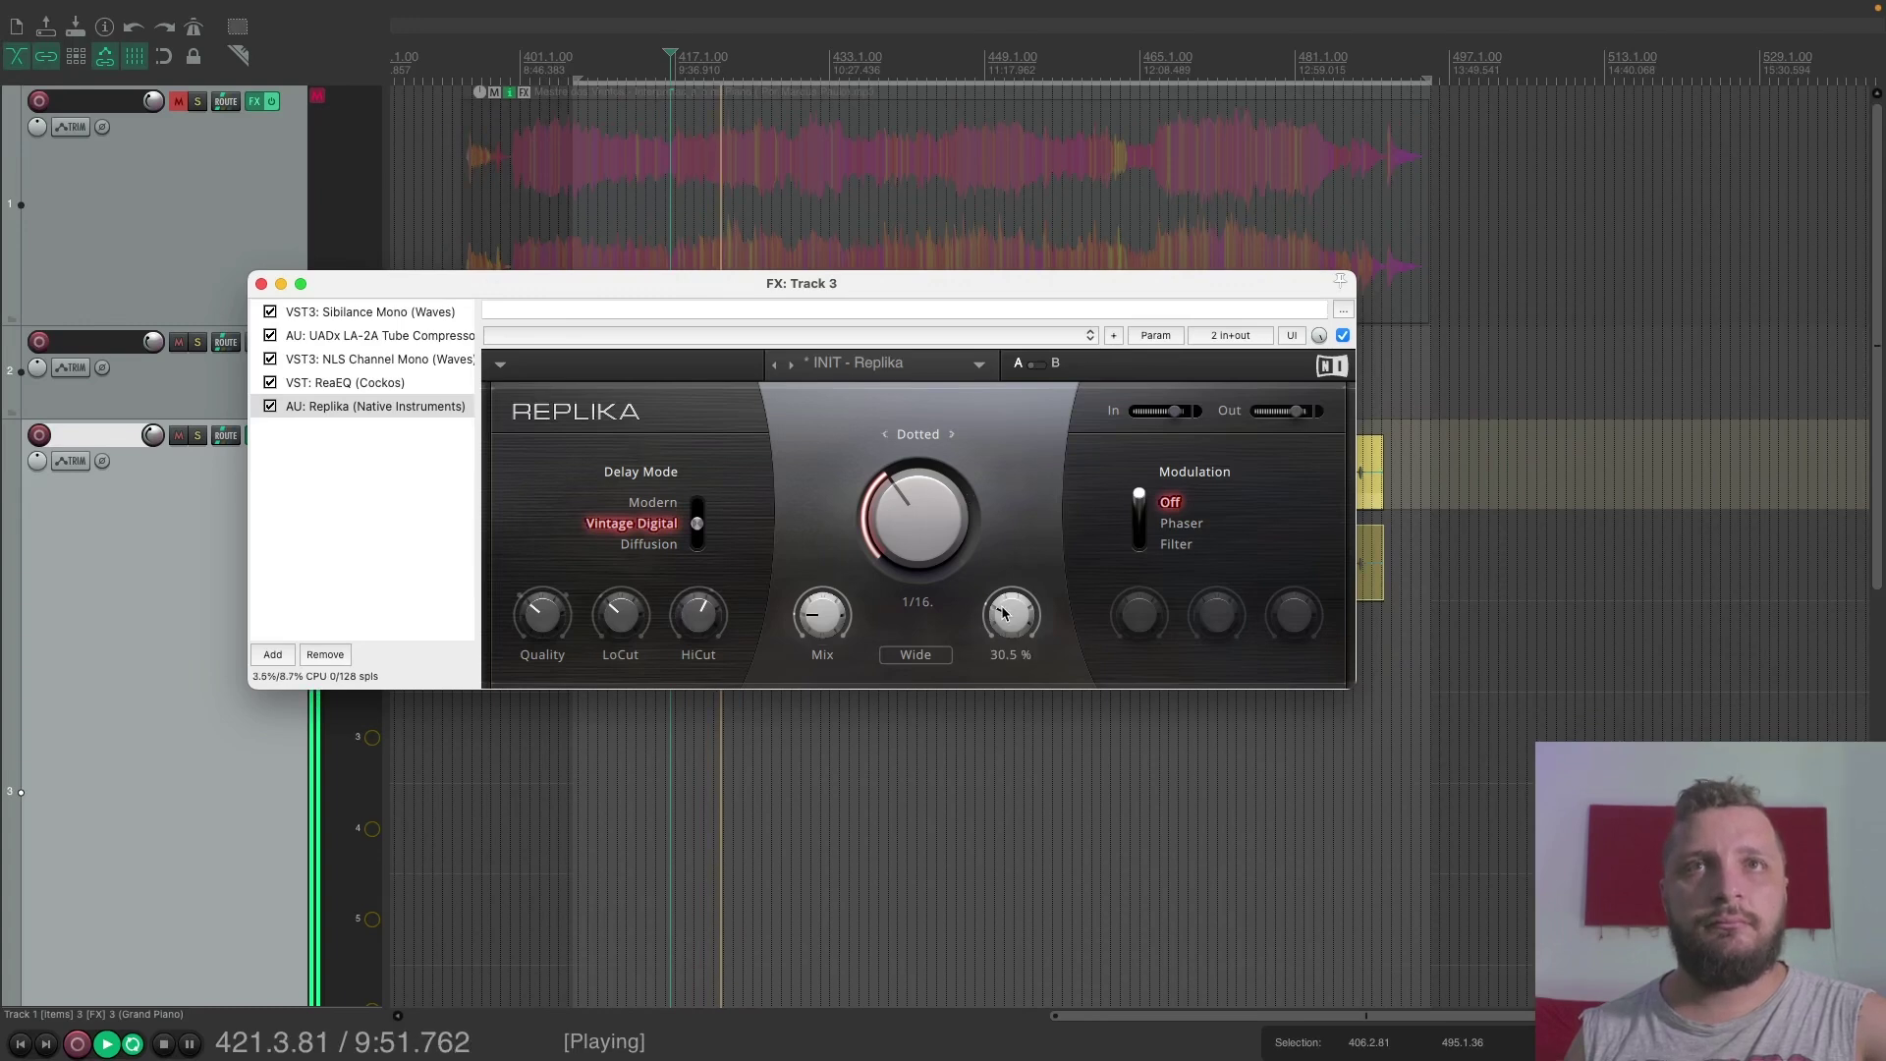
left_click_drag(826, 611, 840, 554)
key("space")
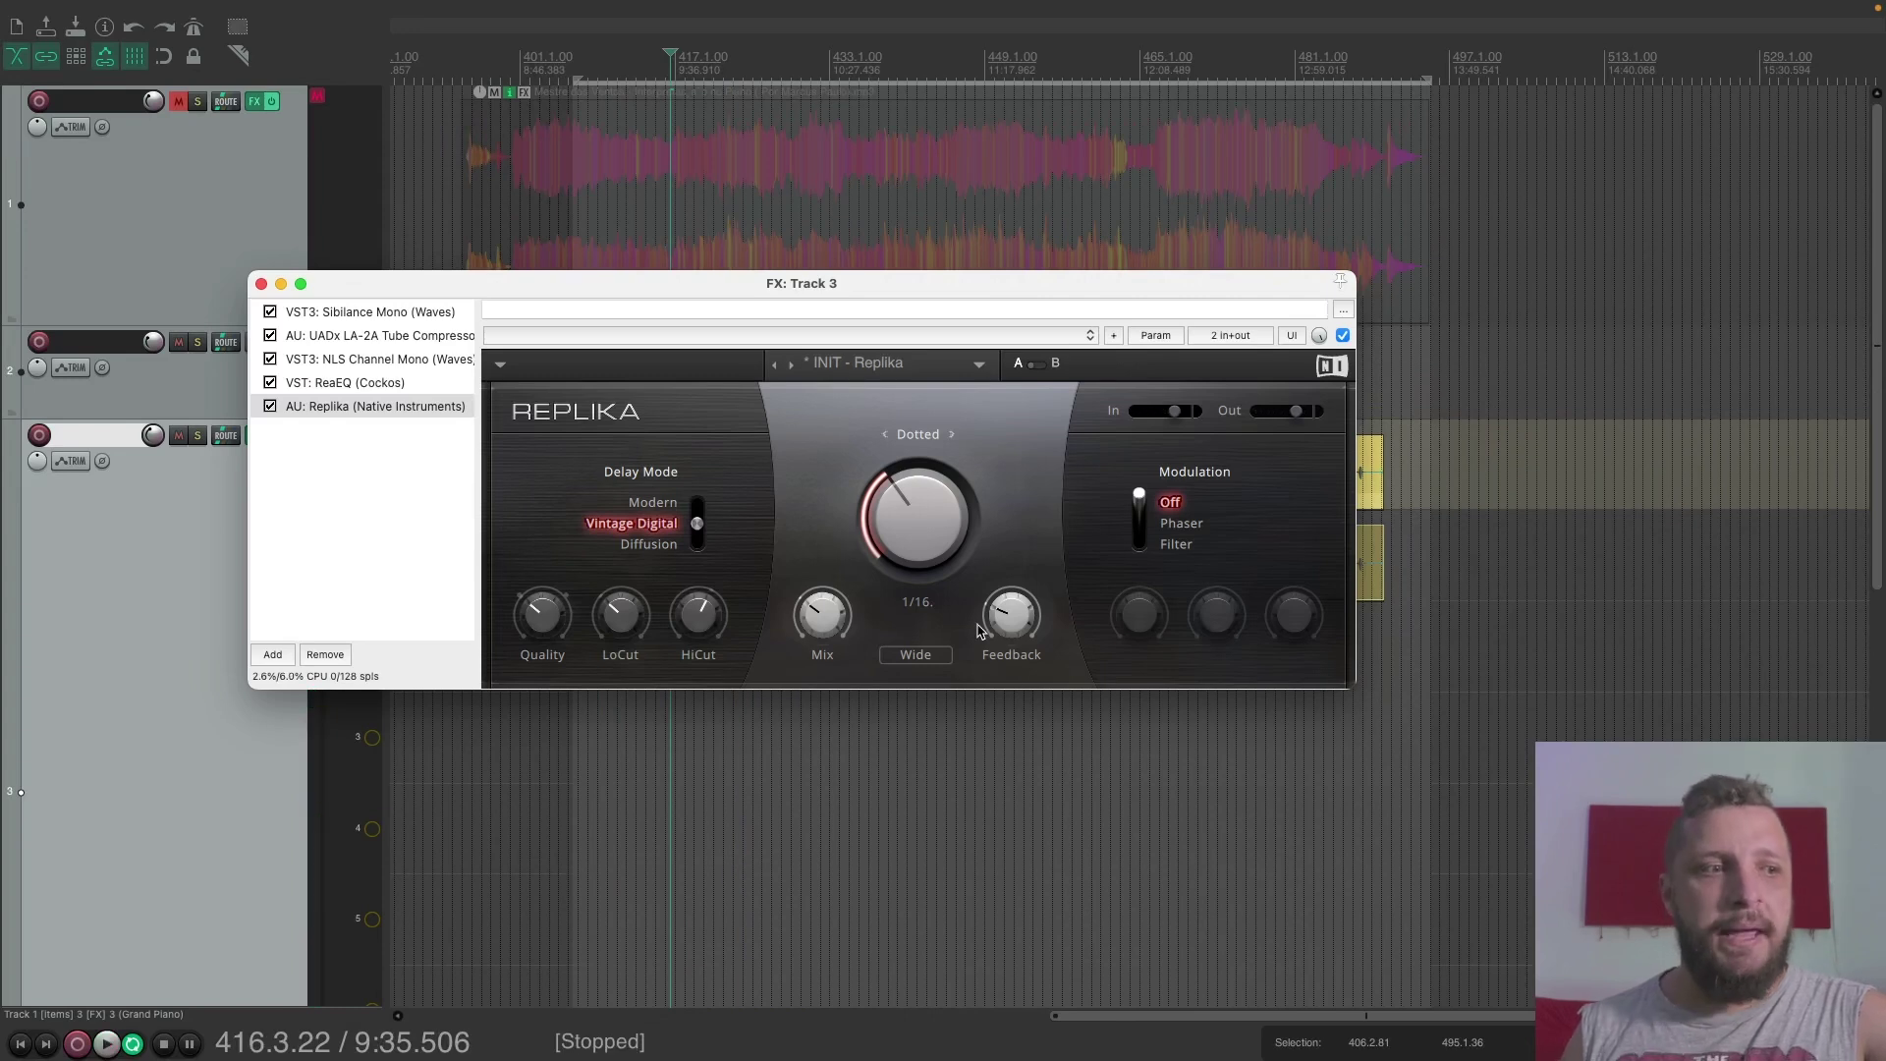
Switch Replika's Modulation to Phaser, play the vocal and raise the phaser's Feedback.
left_click(1140, 525)
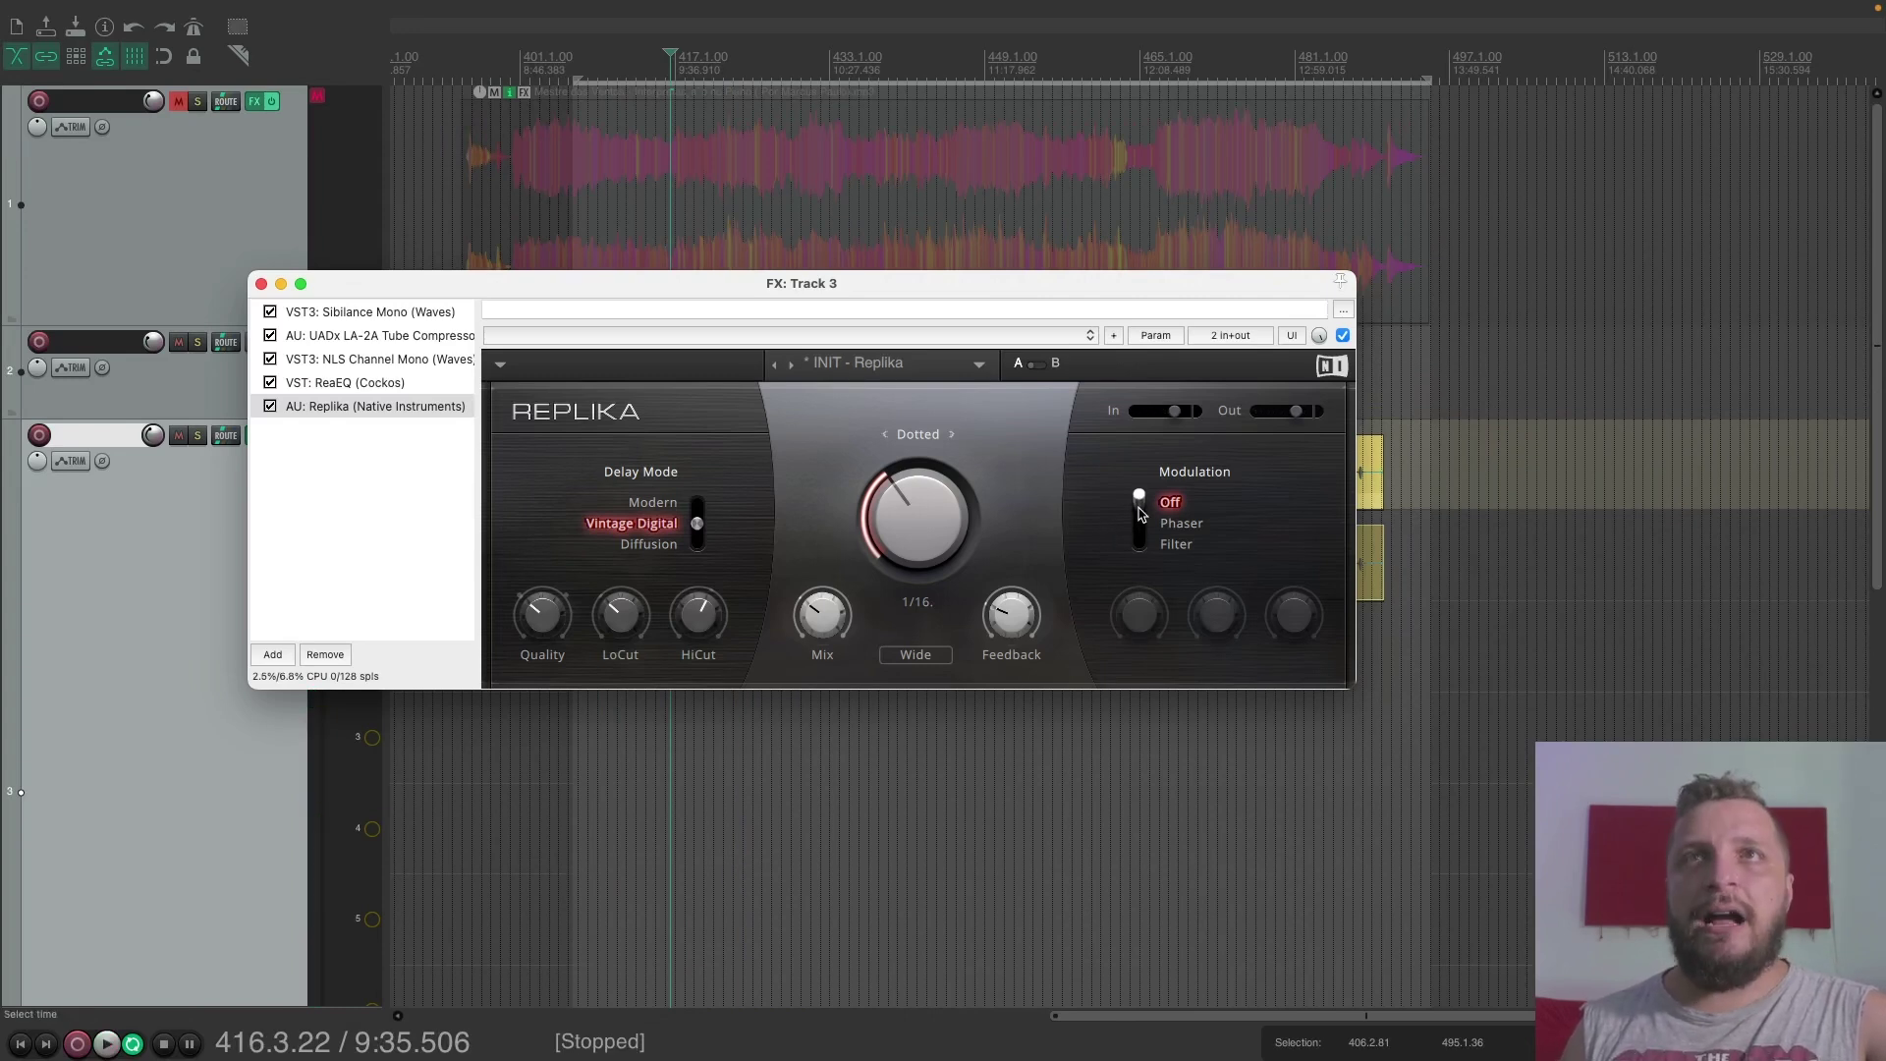
key("space")
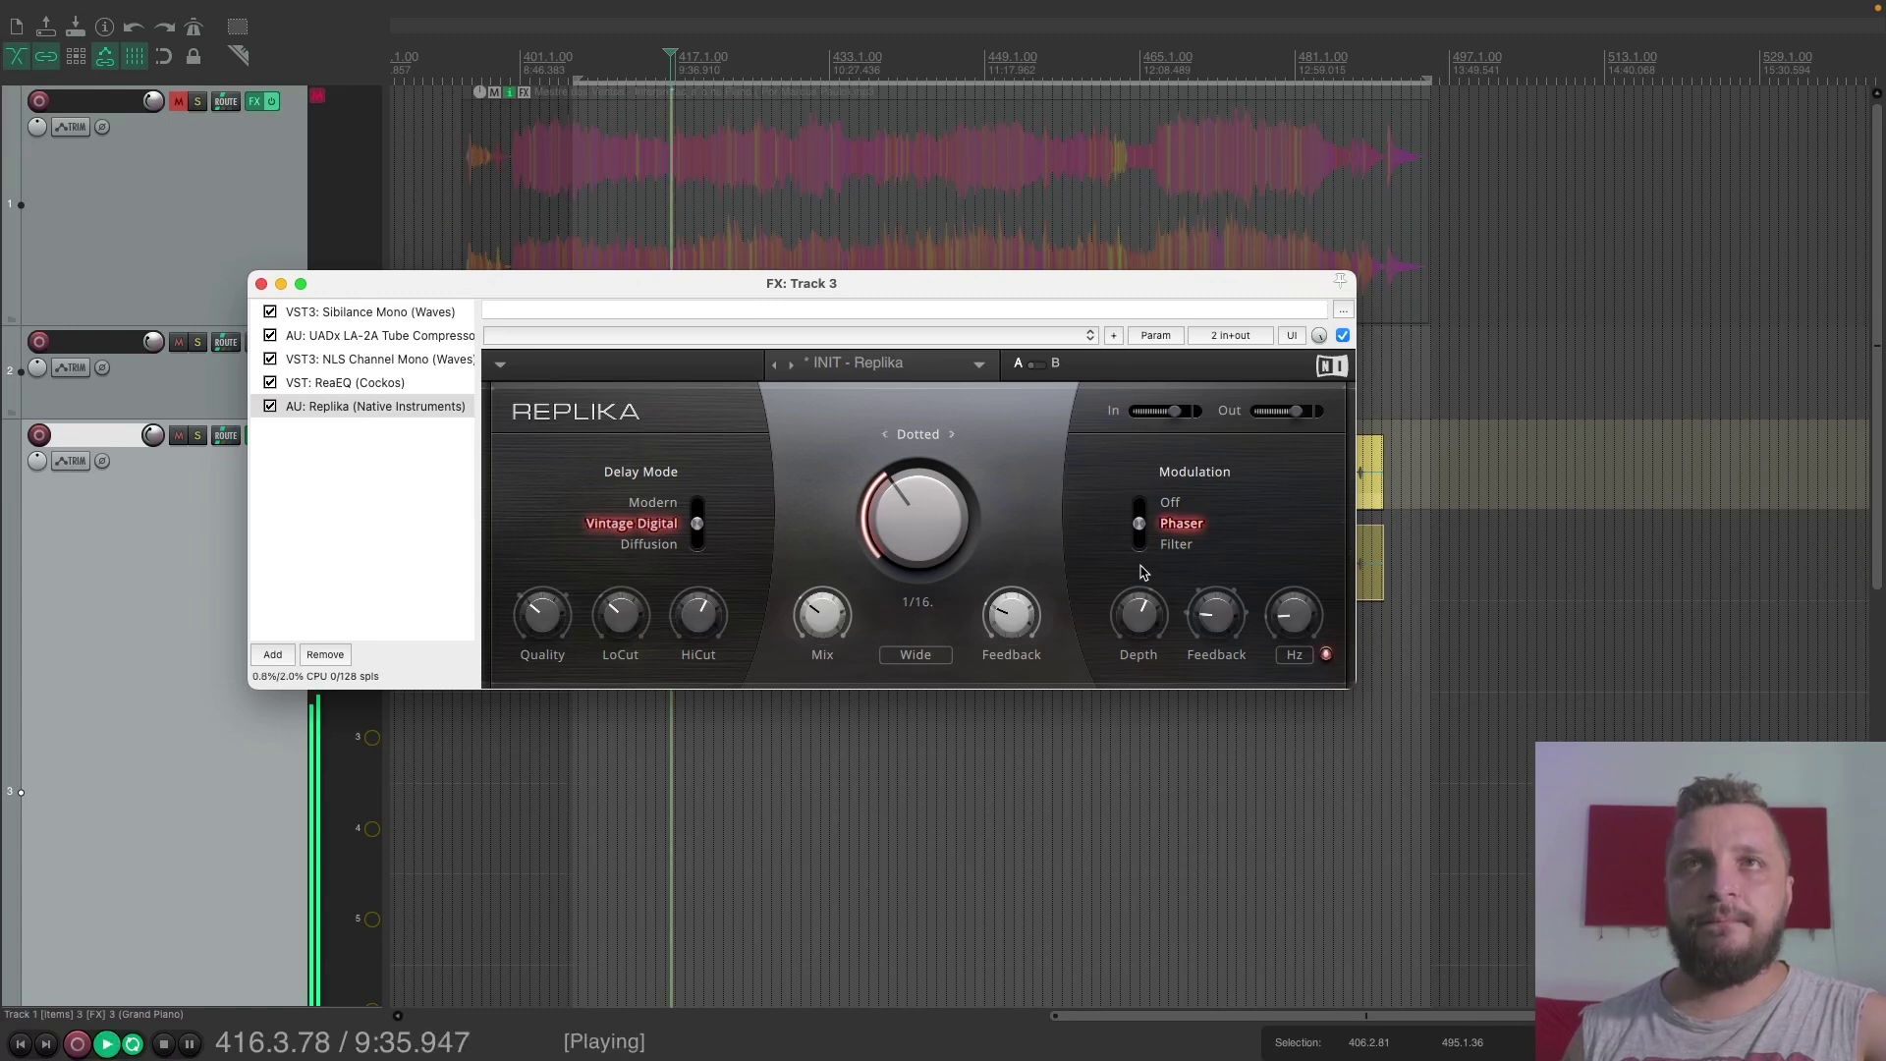
mouse_move(1221, 587)
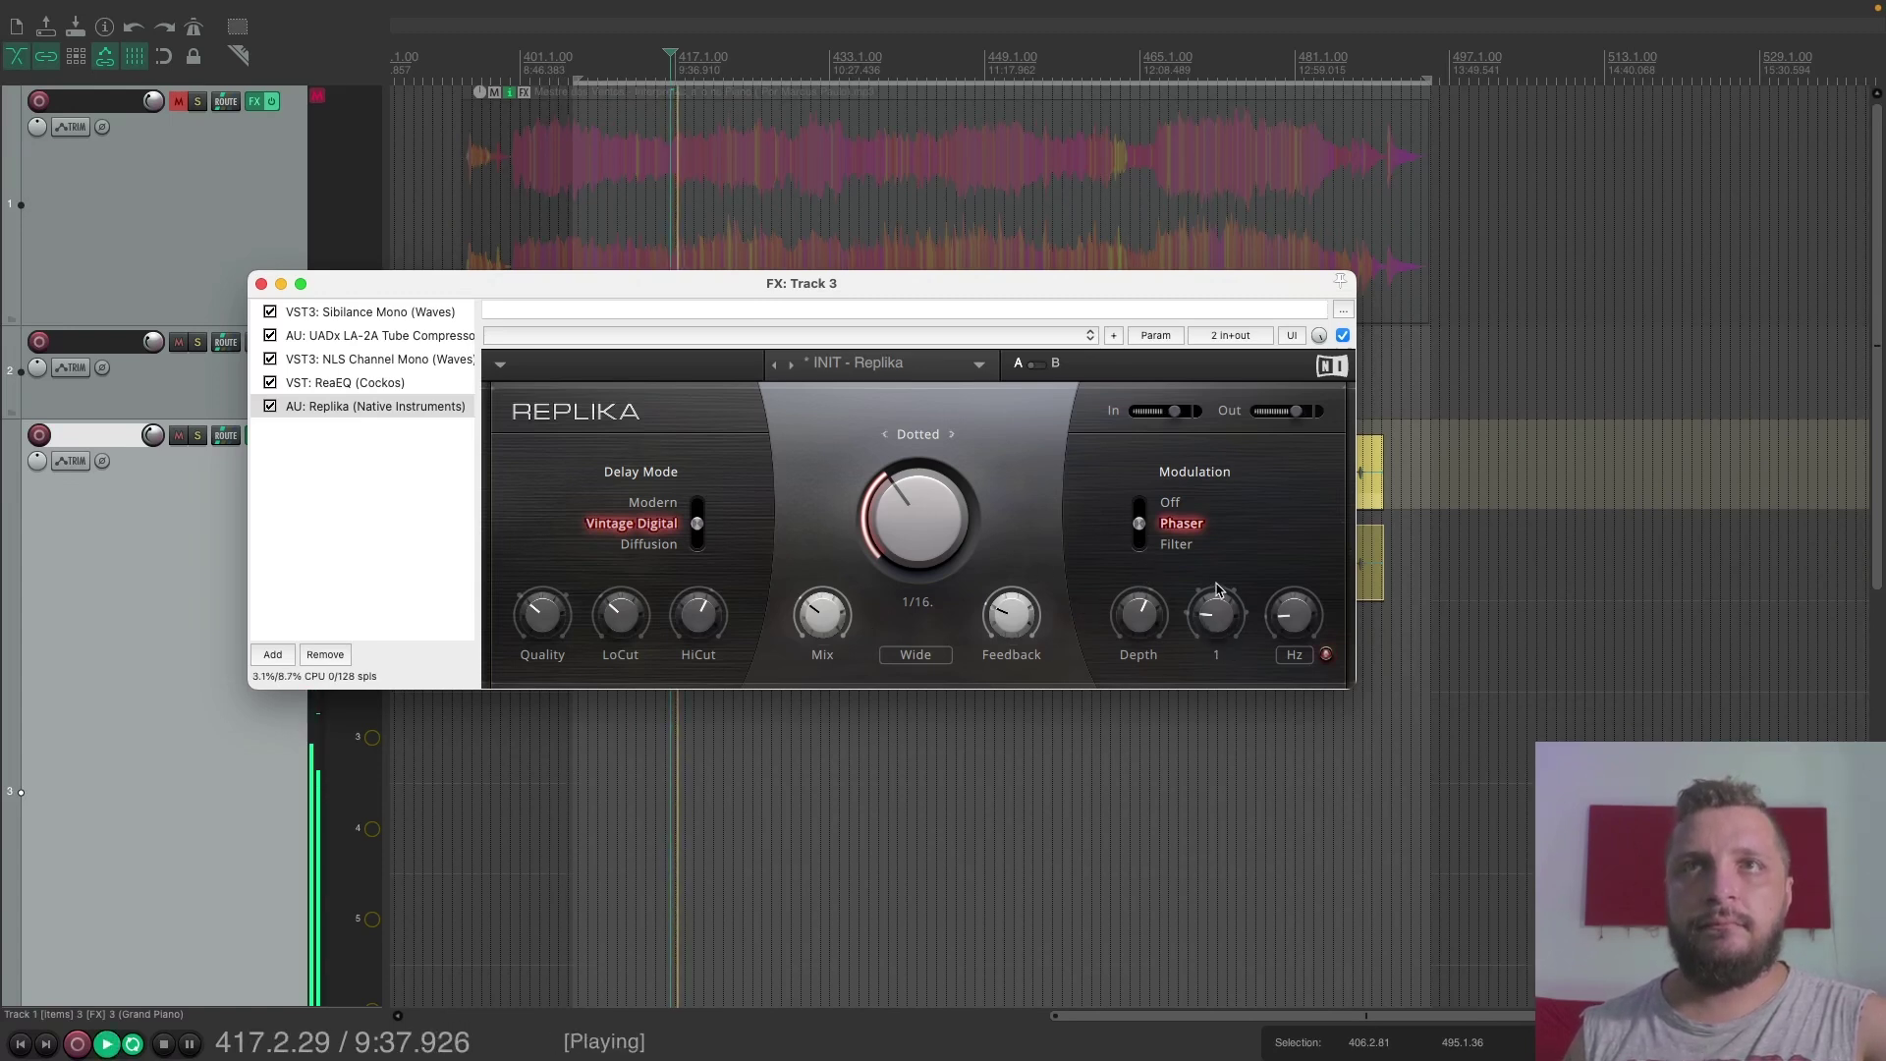
left_click_drag(1225, 571, 1228, 544)
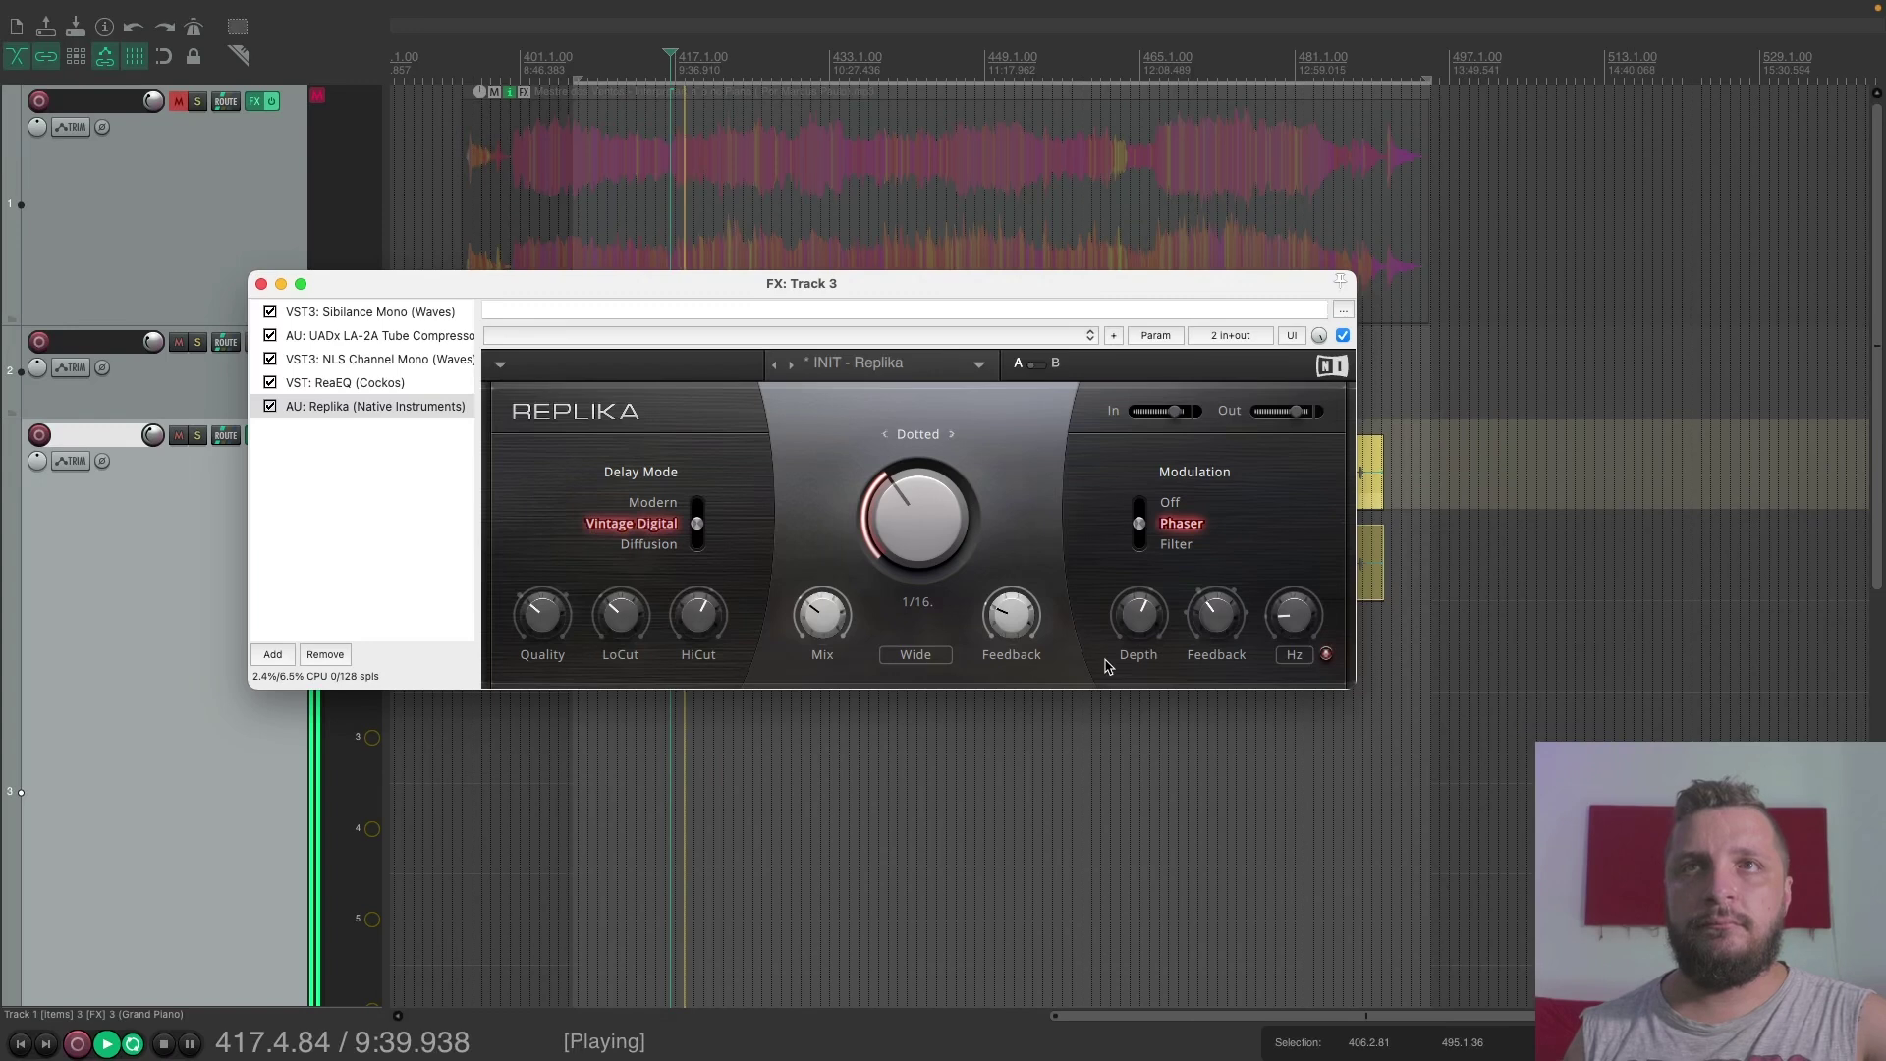
Lower Vintage Digital's LoCut to 44 Hz, reduce HiCut slightly, set the delay time to dotted 1/4 and stop playback.
mouse_move(646, 617)
left_click_drag(629, 619, 631, 627)
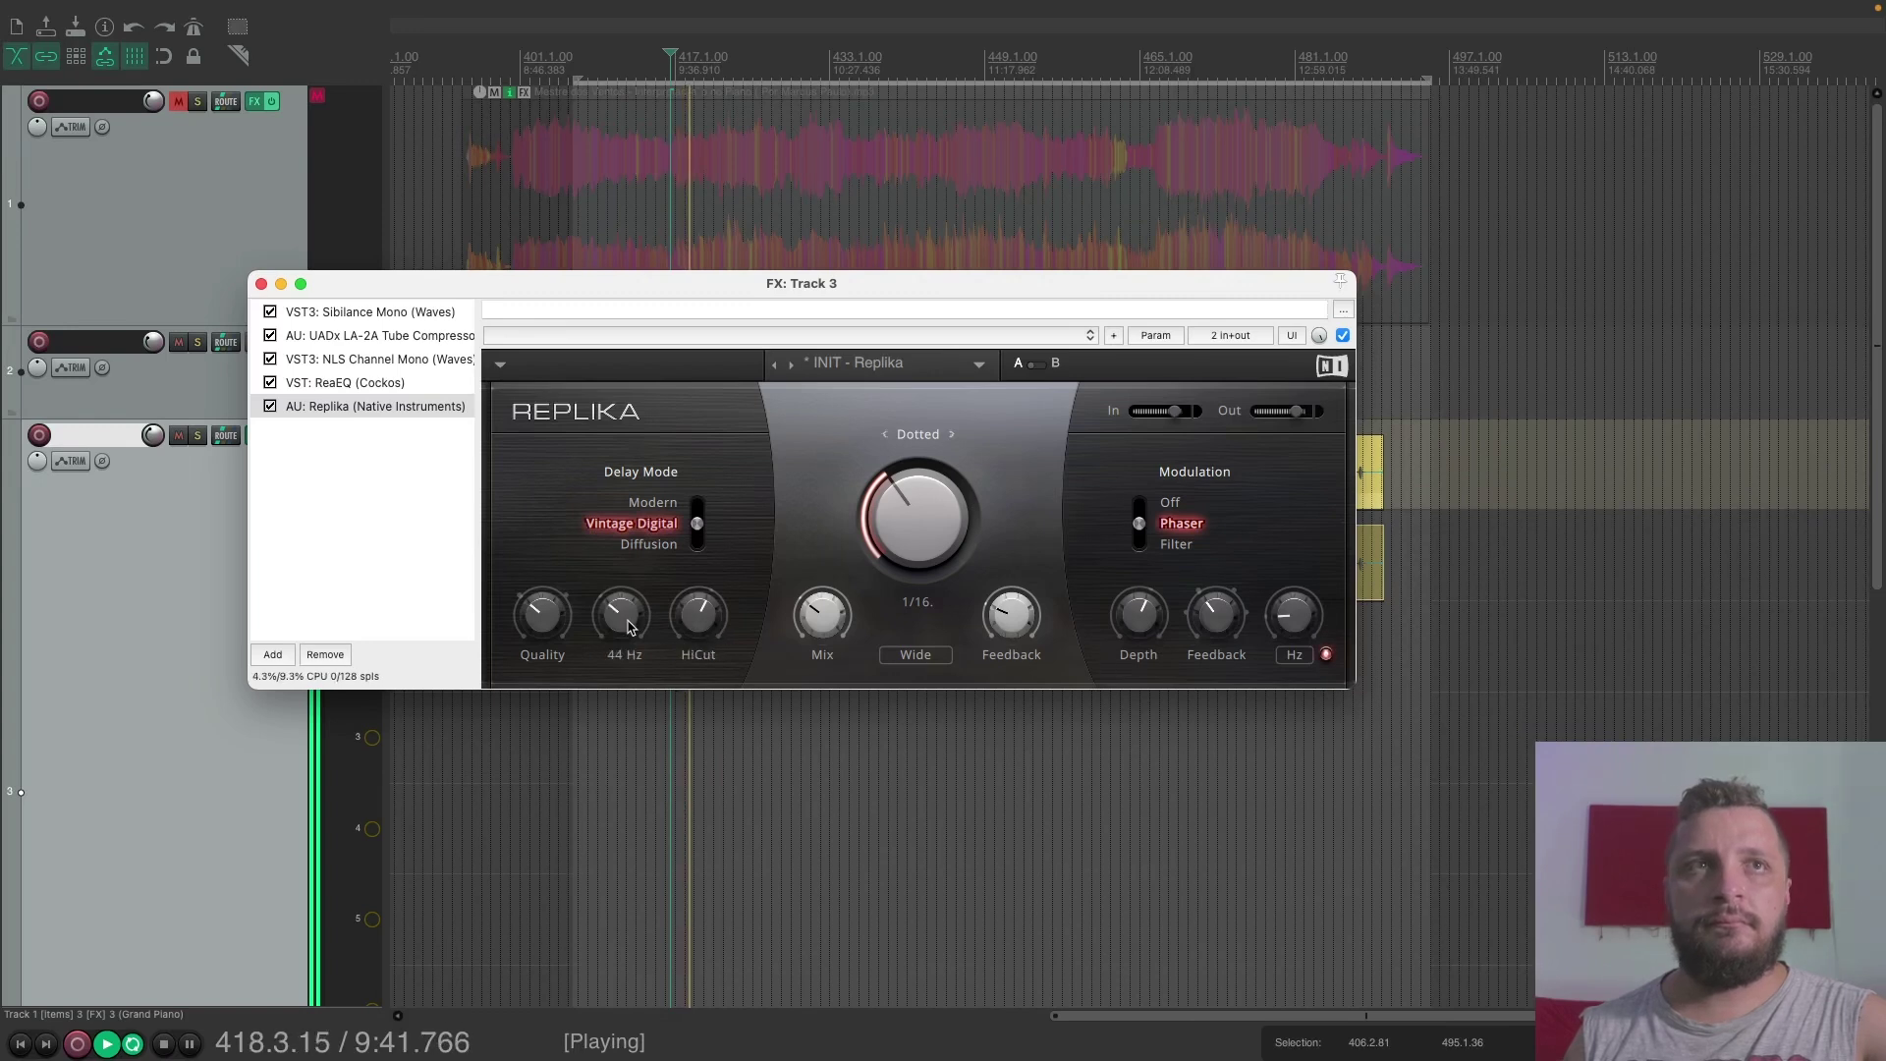
mouse_move(693, 641)
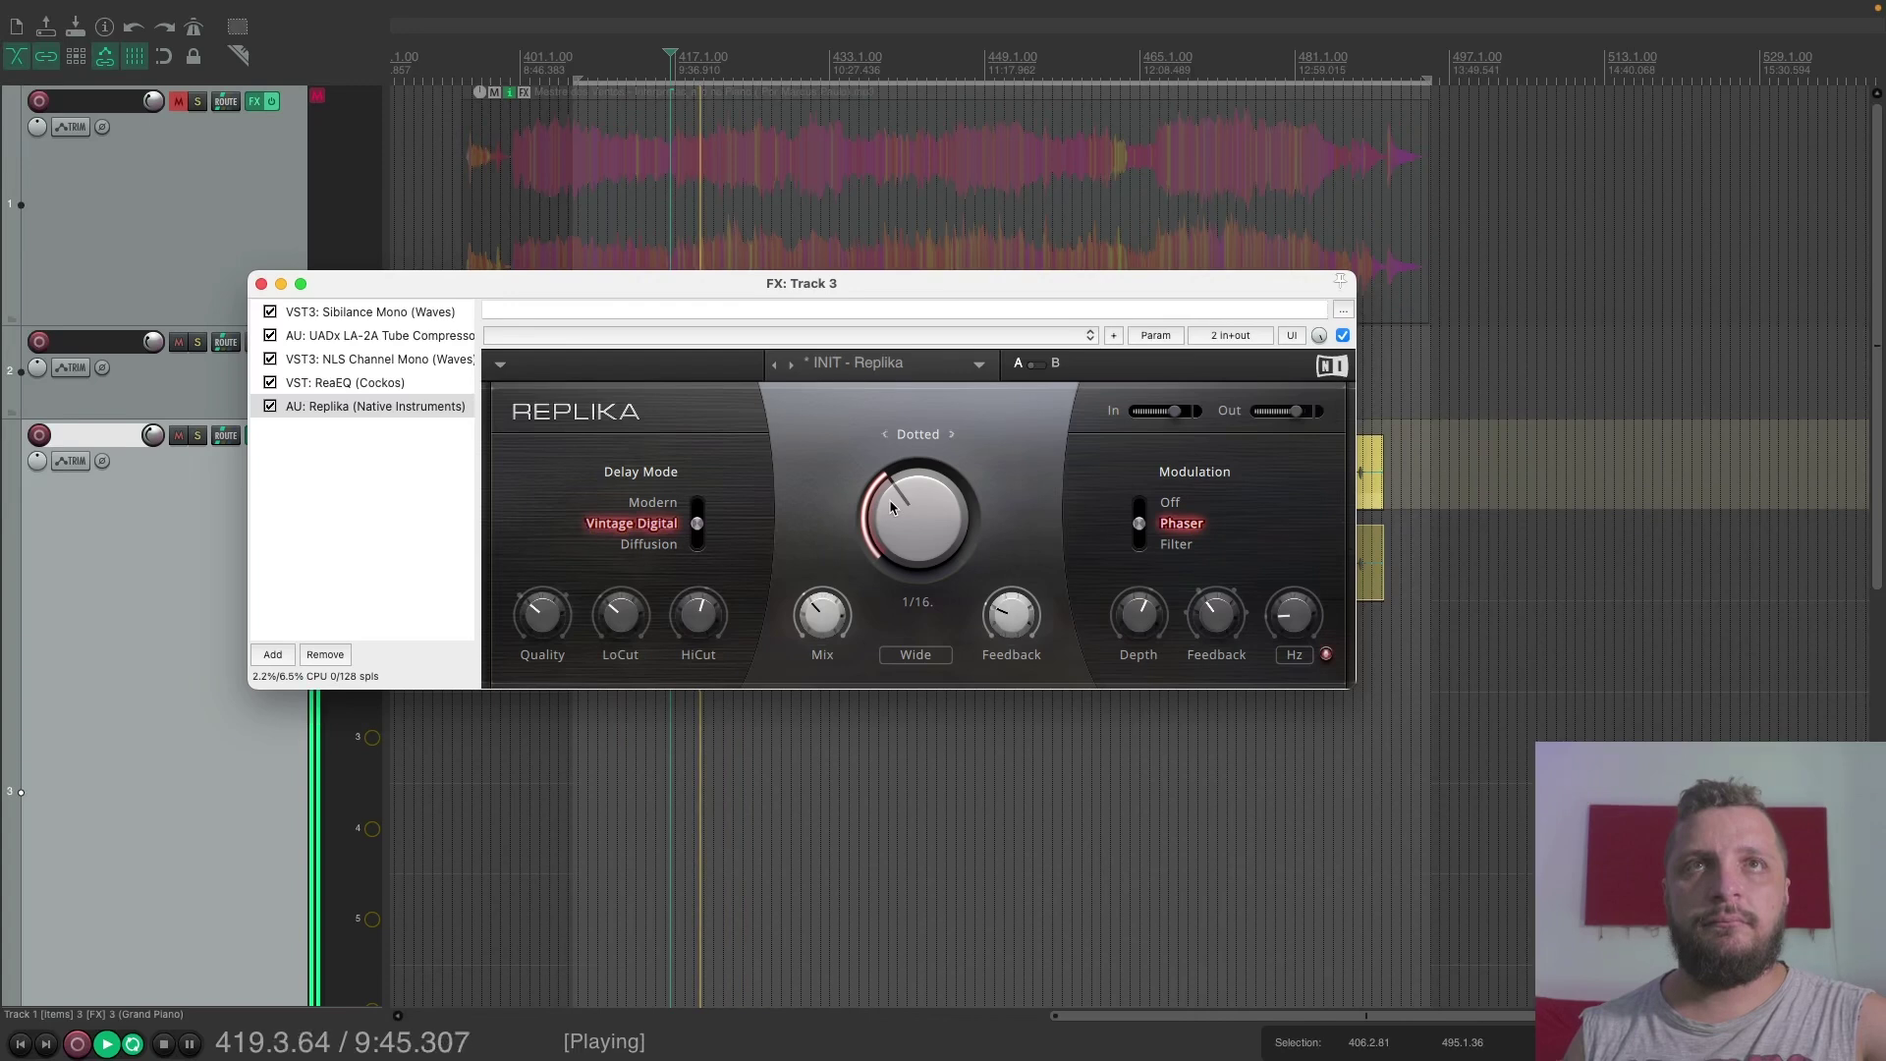
left_click_drag(891, 506, 891, 482)
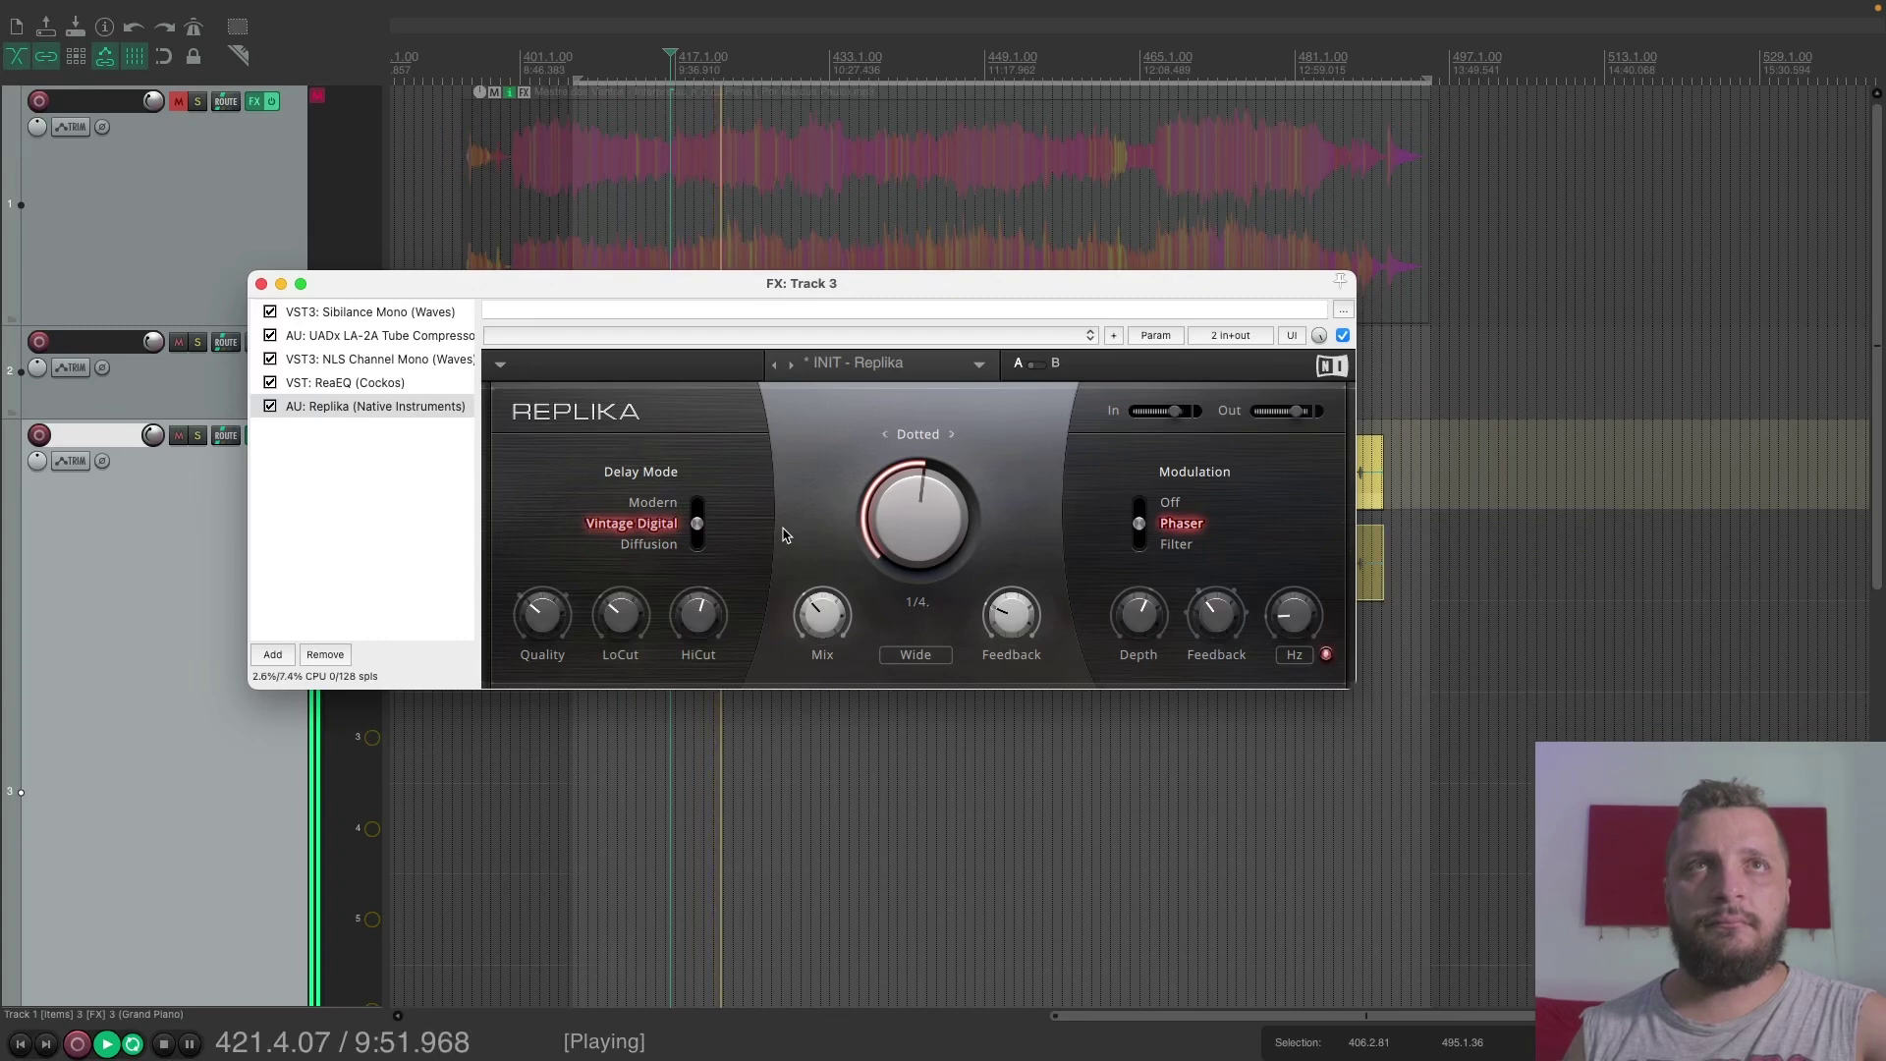
key("space")
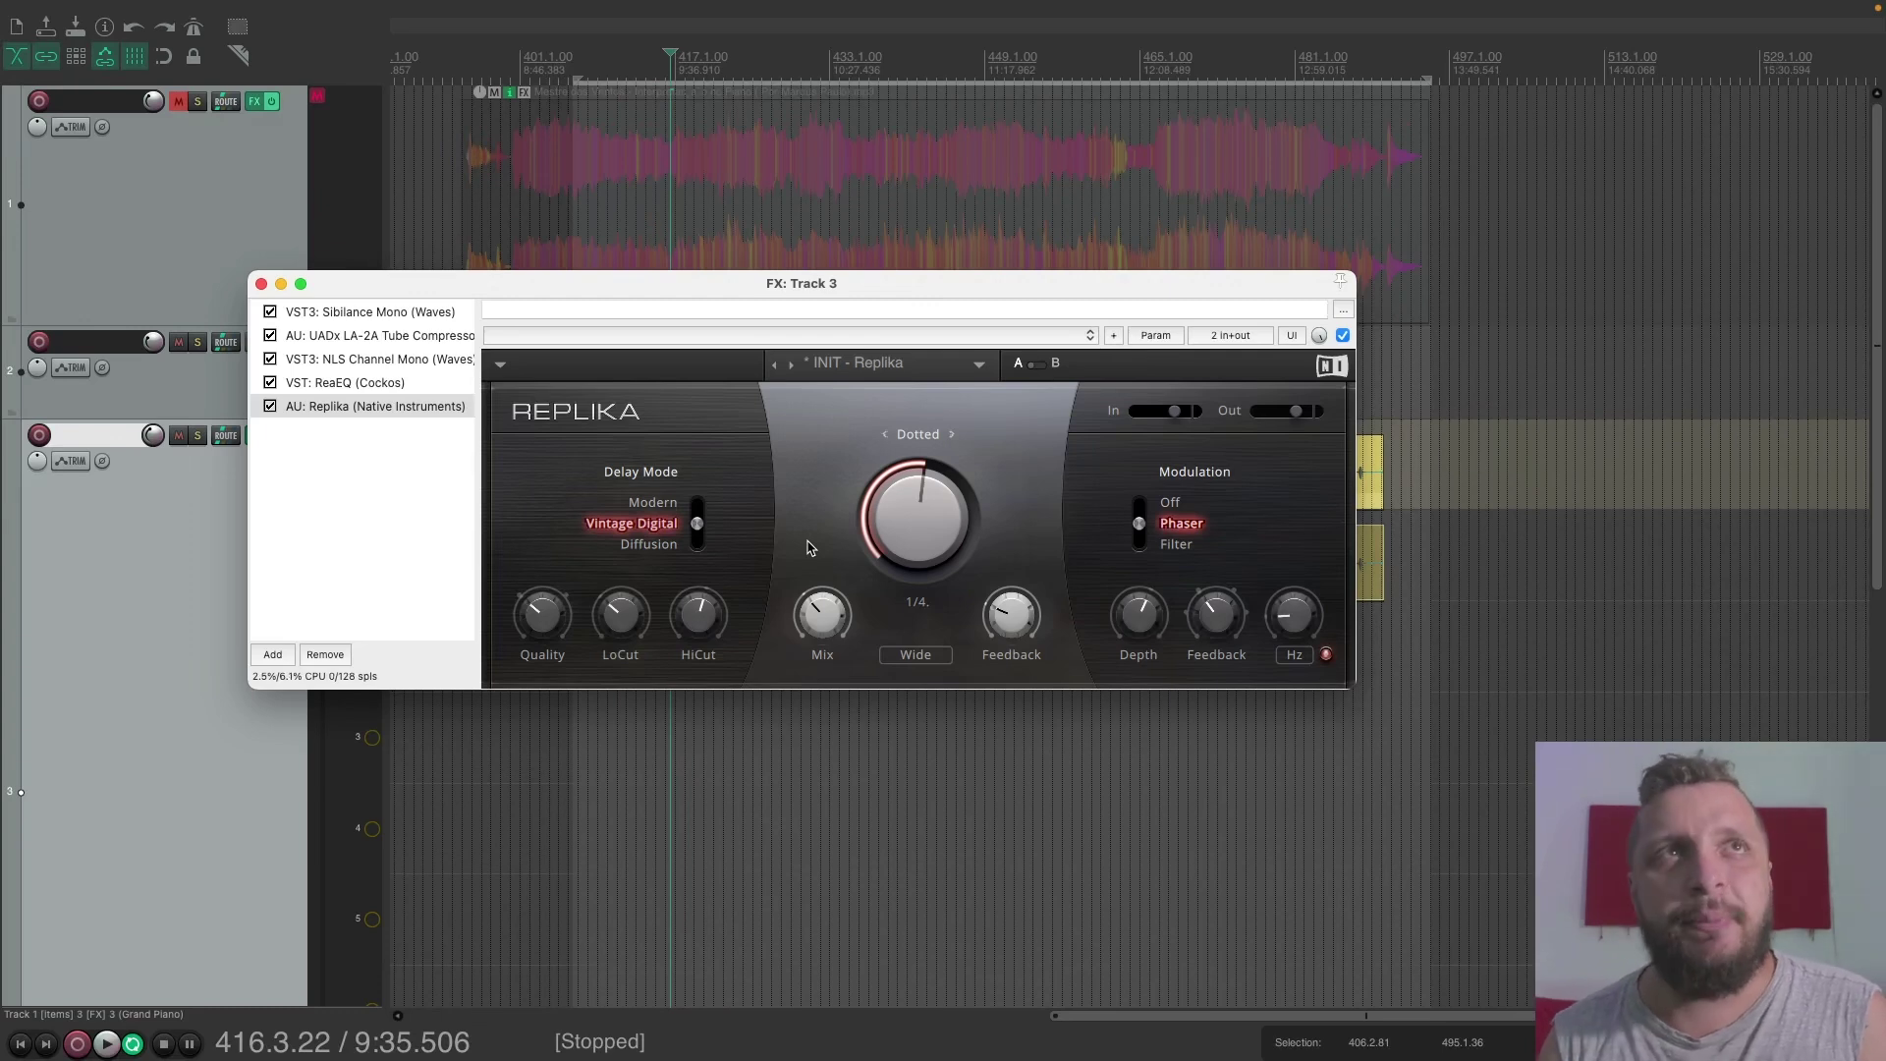
Look through Replika's factory preset list without loading a preset.
left_click(977, 366)
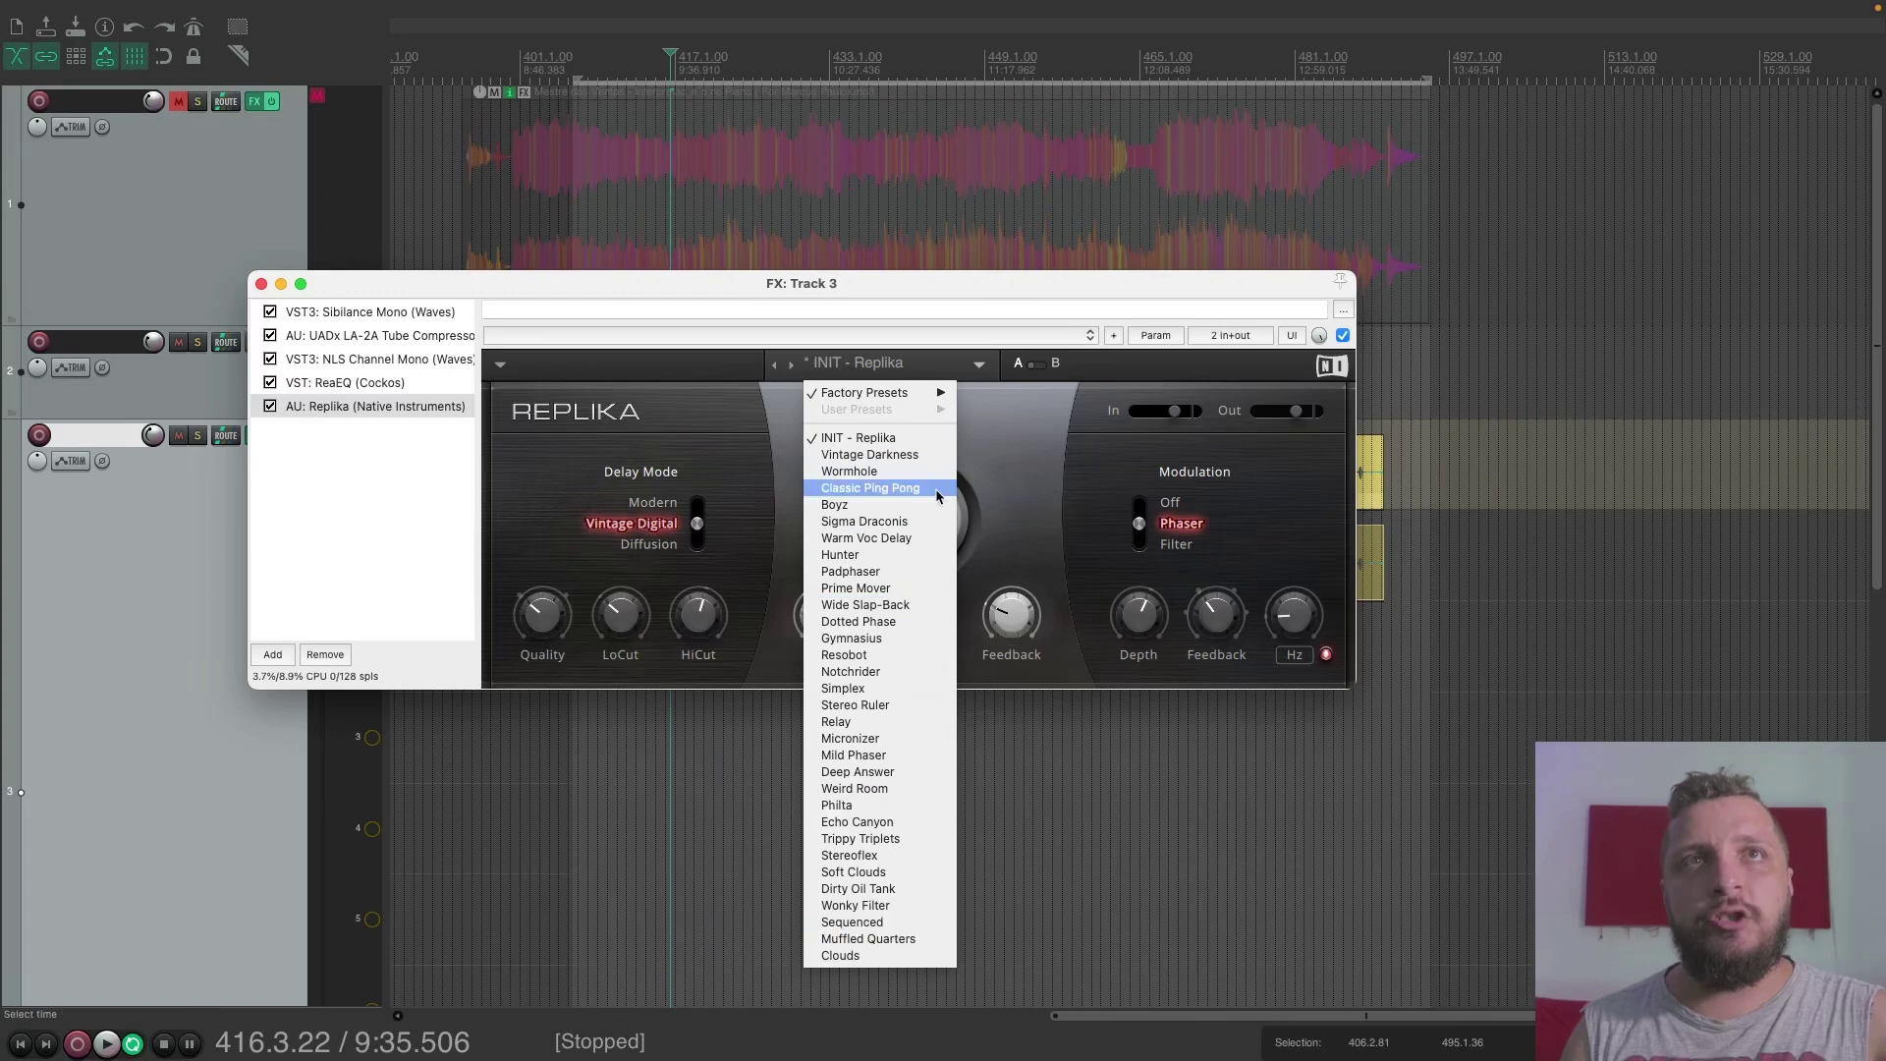
left_click(1071, 513)
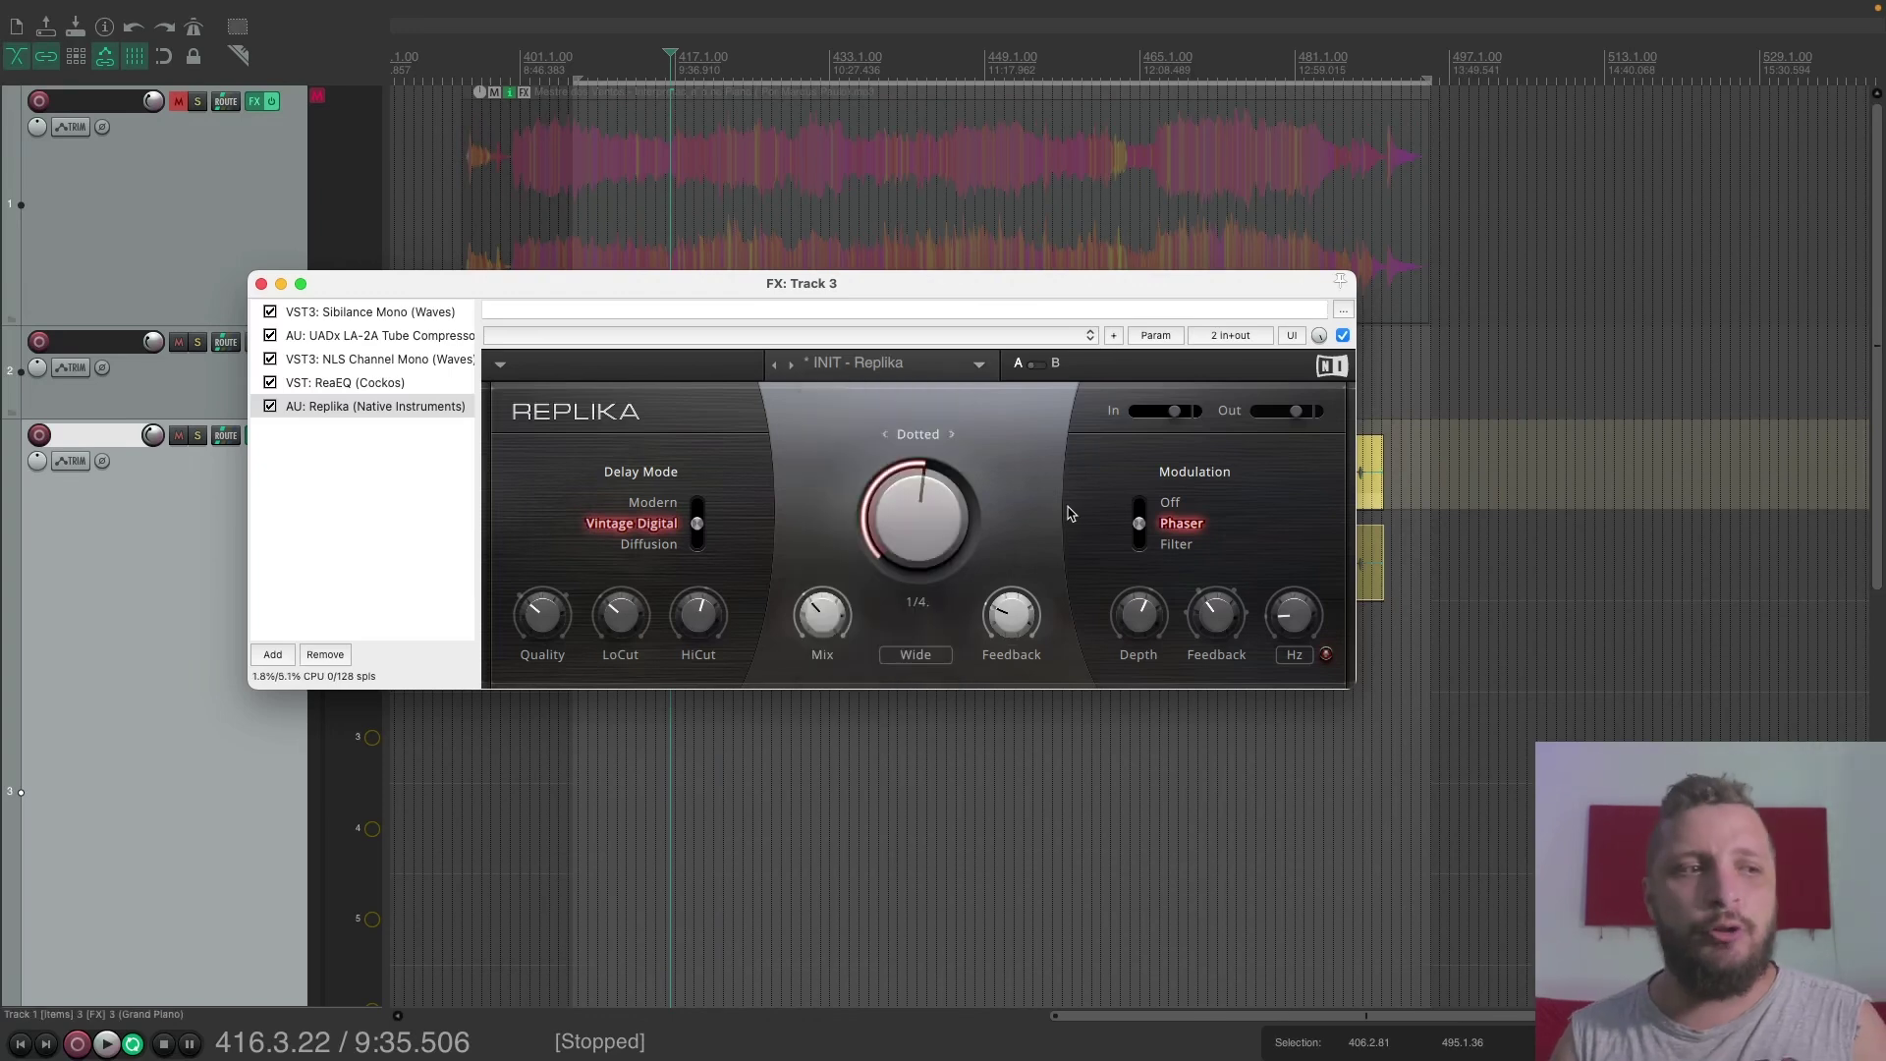